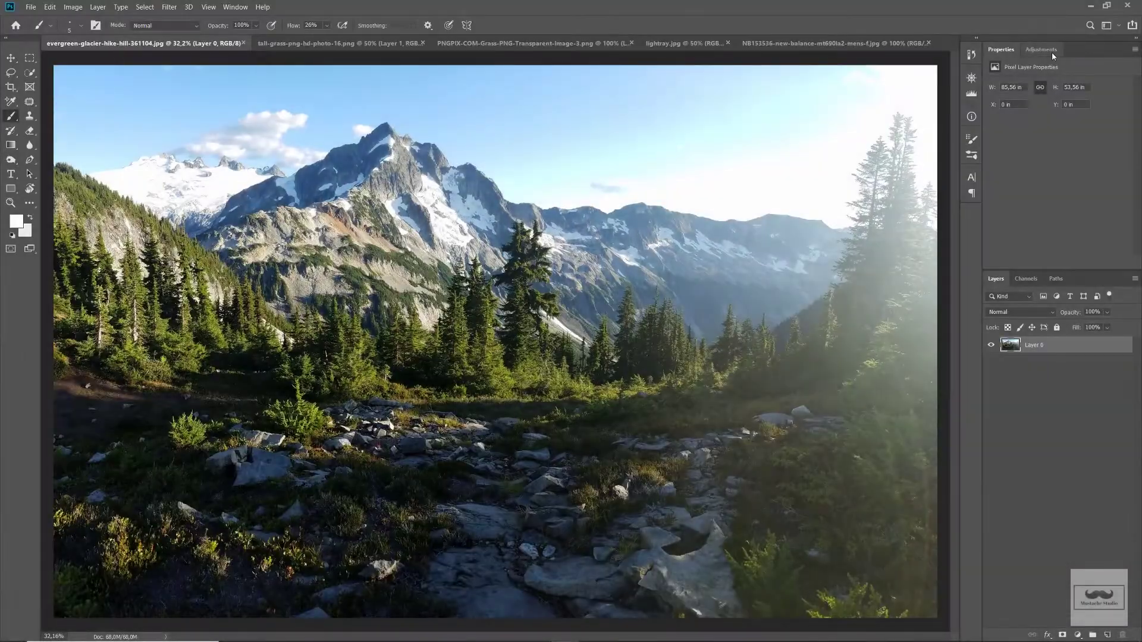
- Start the shoe cutout and outline the watermark under its sole with the Pen tool
{"action": "left_click", "coordinate": [833, 43]}
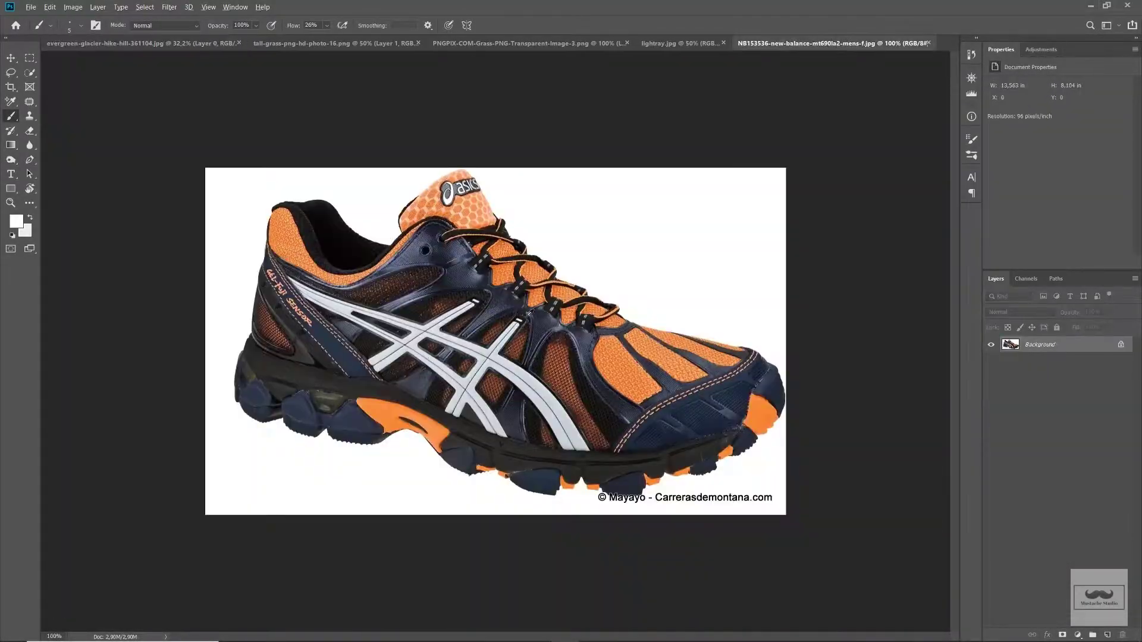
{"action": "key", "text": "w"}
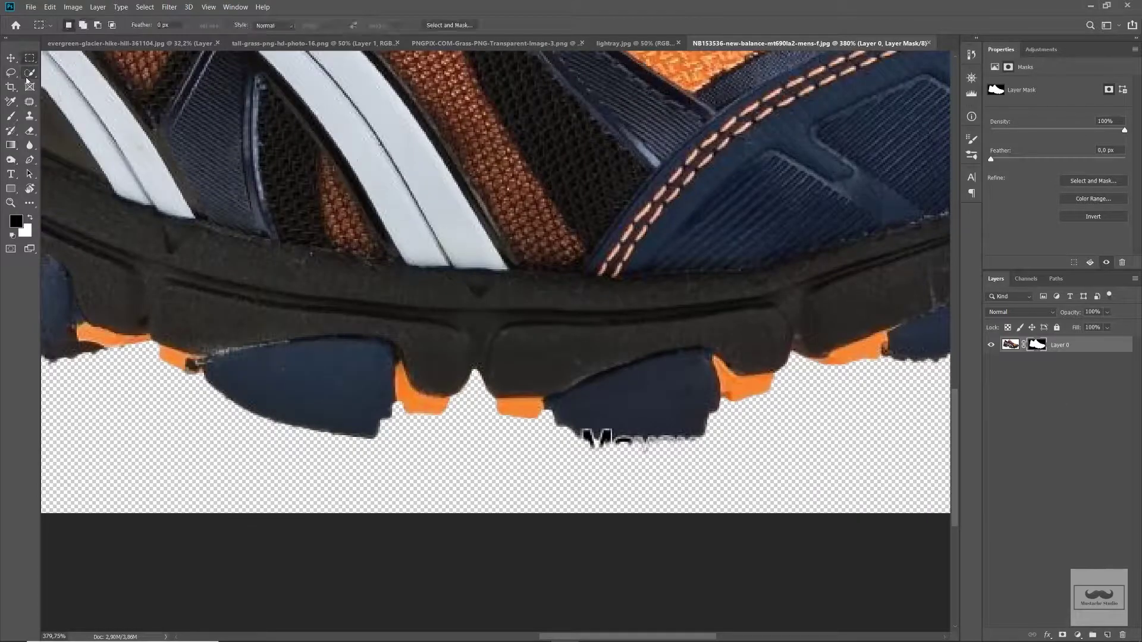
{"action": "left_click", "coordinate": [29, 160]}
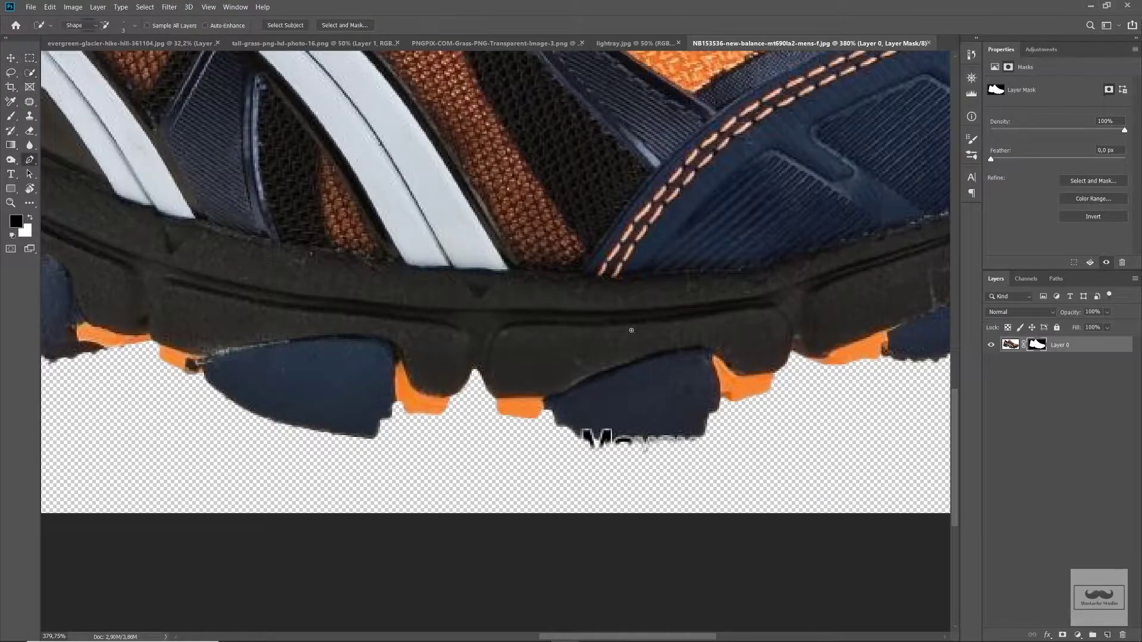
{"action": "left_click", "coordinate": [562, 441]}
{"action": "left_click", "coordinate": [720, 440]}
{"action": "left_click", "coordinate": [720, 465]}
{"action": "left_click", "coordinate": [568, 493]}
{"action": "key", "text": "ctrl+z"}
- Trace the watermark as a plain path, load it as a selection and fill the shoe's mask
{"action": "left_click", "coordinate": [74, 25]}
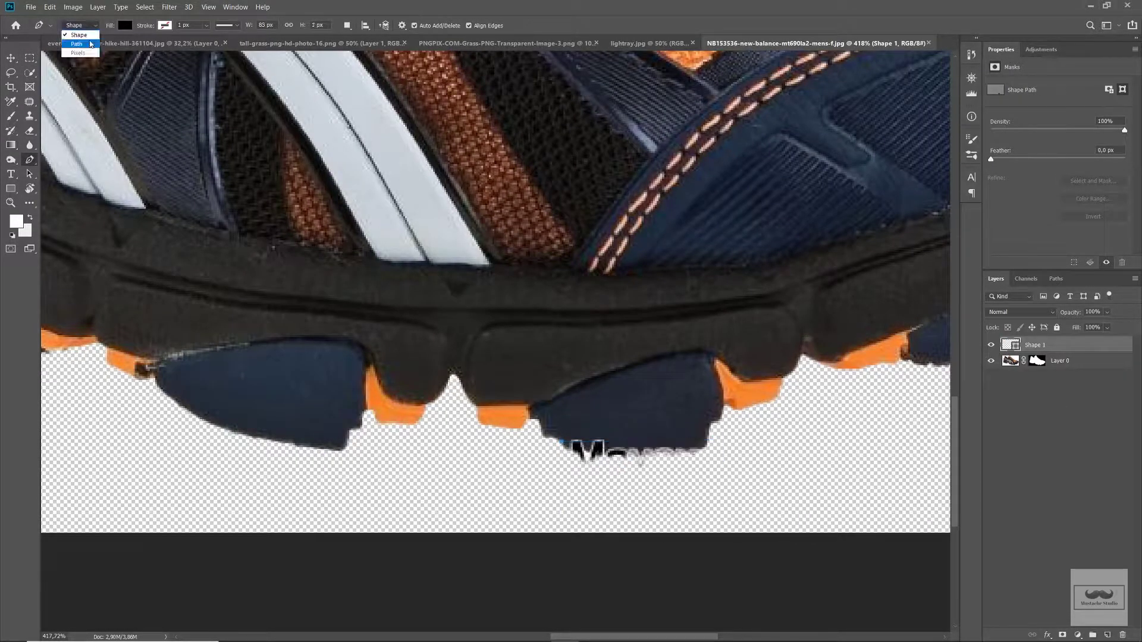
{"action": "left_click", "coordinate": [559, 443]}
{"action": "left_click", "coordinate": [712, 440]}
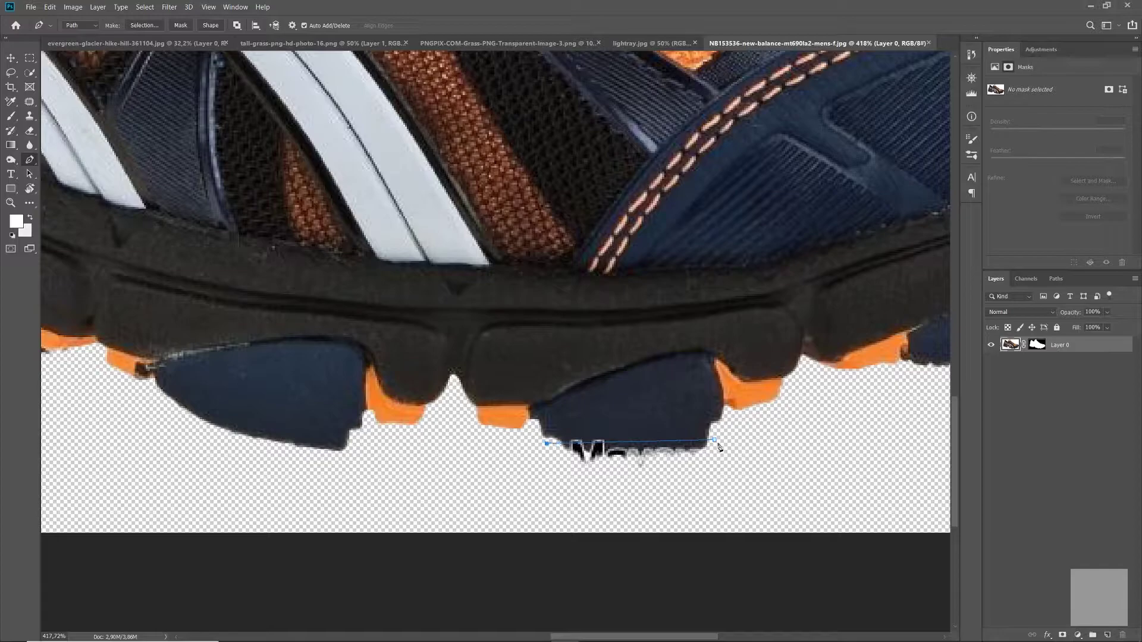
{"action": "key", "text": "ctrl+Return"}
{"action": "left_click", "coordinate": [1036, 345]}
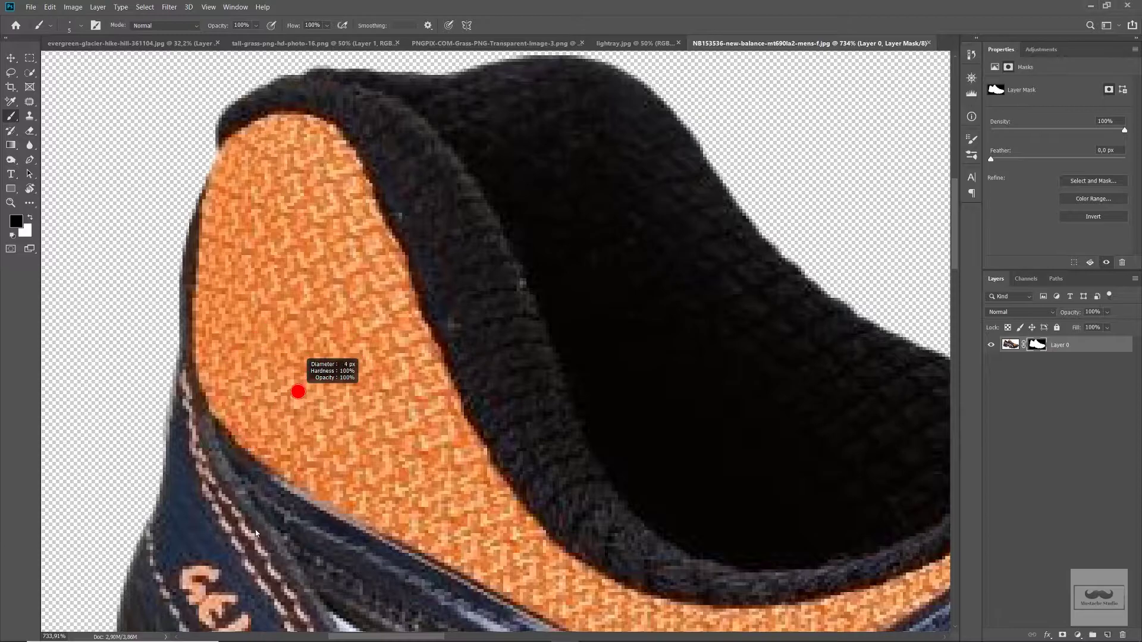
{"action": "key", "text": "x"}
- Move the masked shoe into the mountain landscape as Layer 1
{"action": "key", "text": "ctrl+0"}
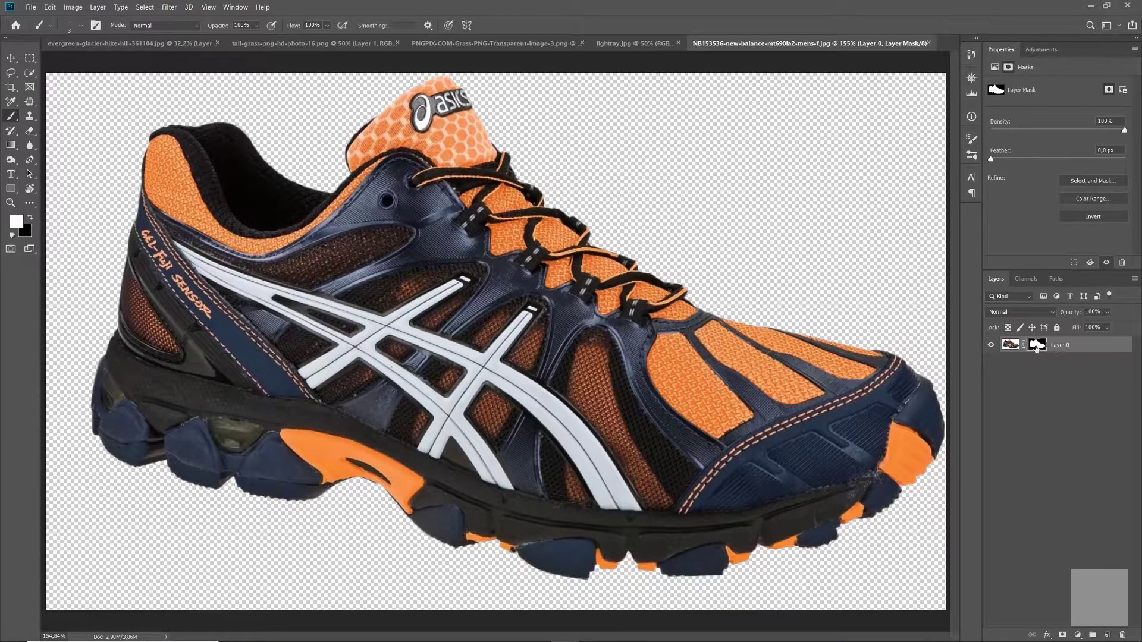
{"action": "left_click", "coordinate": [1010, 344]}
{"action": "key", "text": "v"}
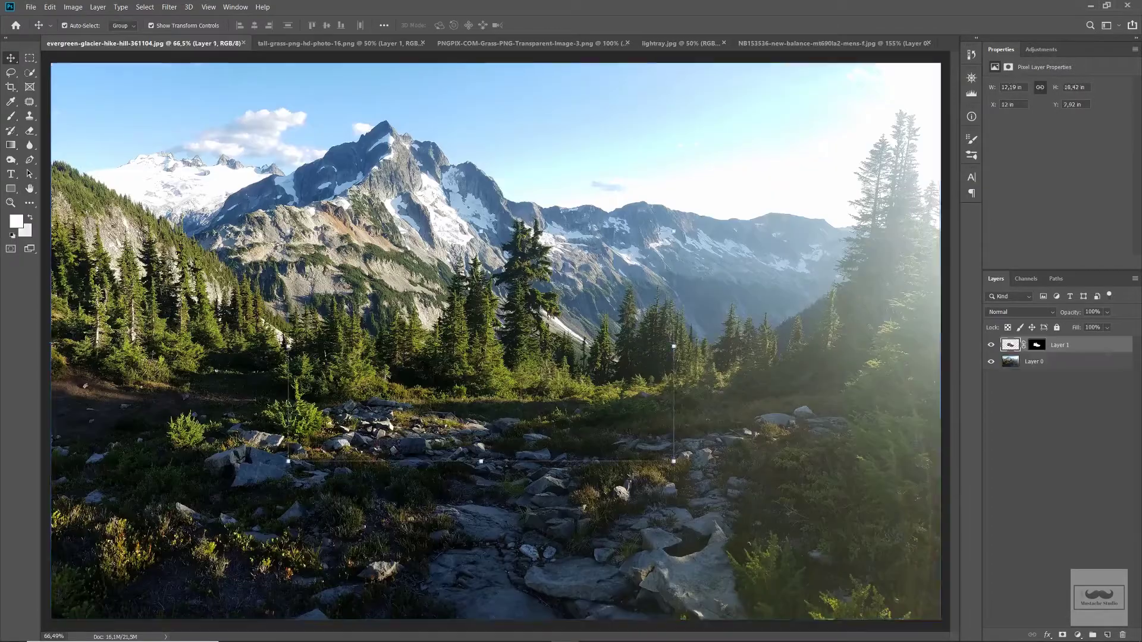
- Rename the layers ShoeWithMask and MainBG, put the backup below MainBG, and smart-object the copy
{"action": "left_click", "coordinate": [1035, 362]}
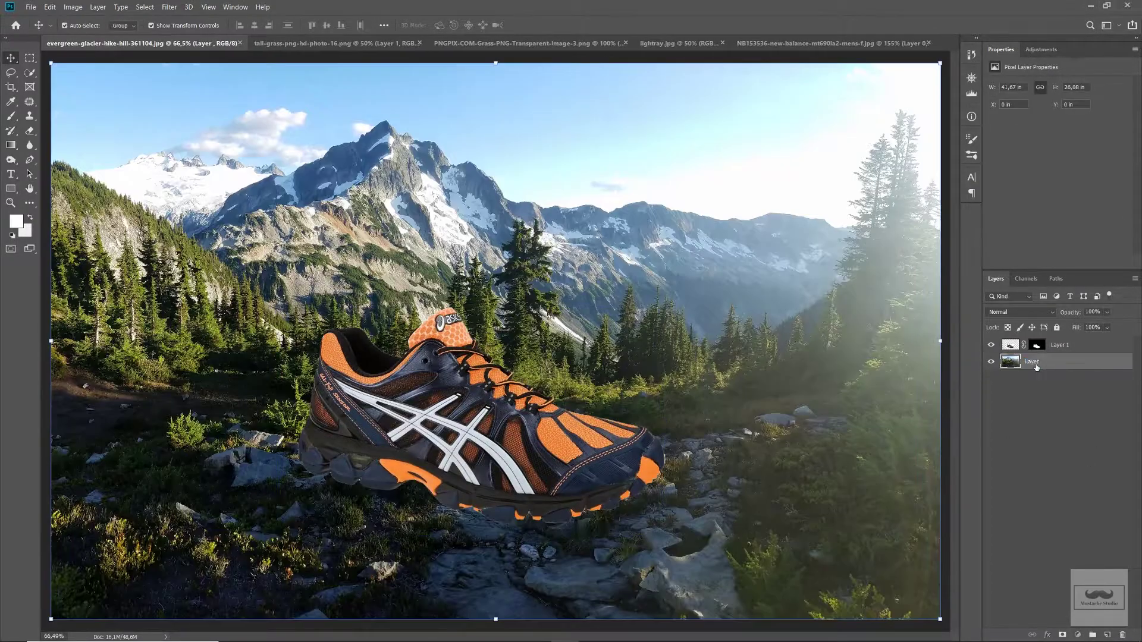
{"action": "double_click", "coordinate": [1066, 347]}
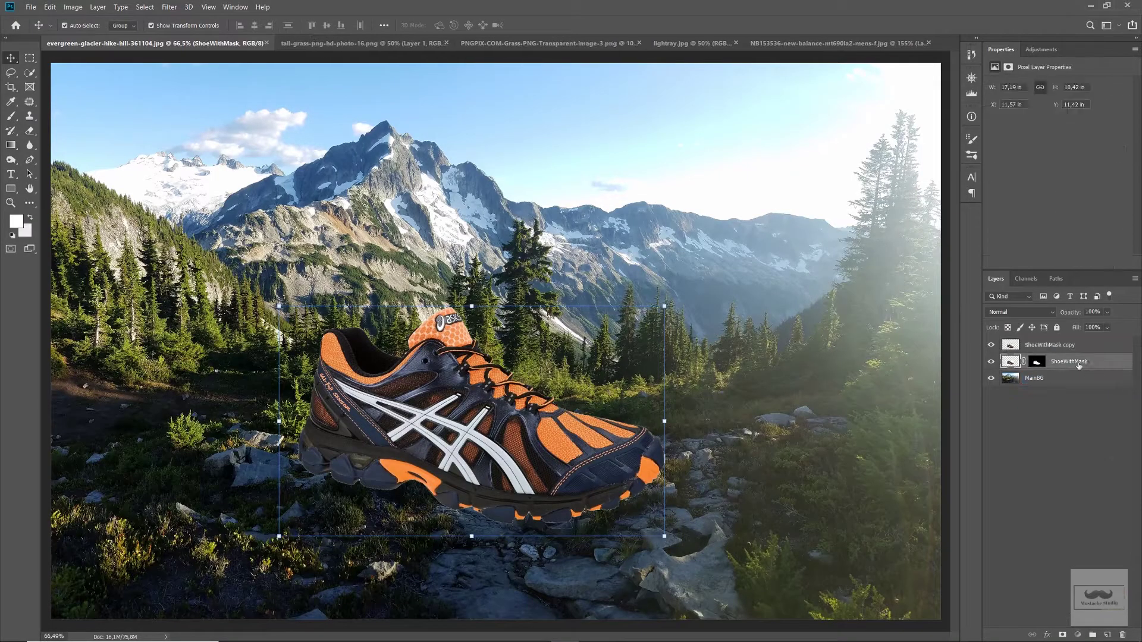
{"action": "left_click_drag", "start_coordinate": [1089, 362], "coordinate": [1046, 390]}
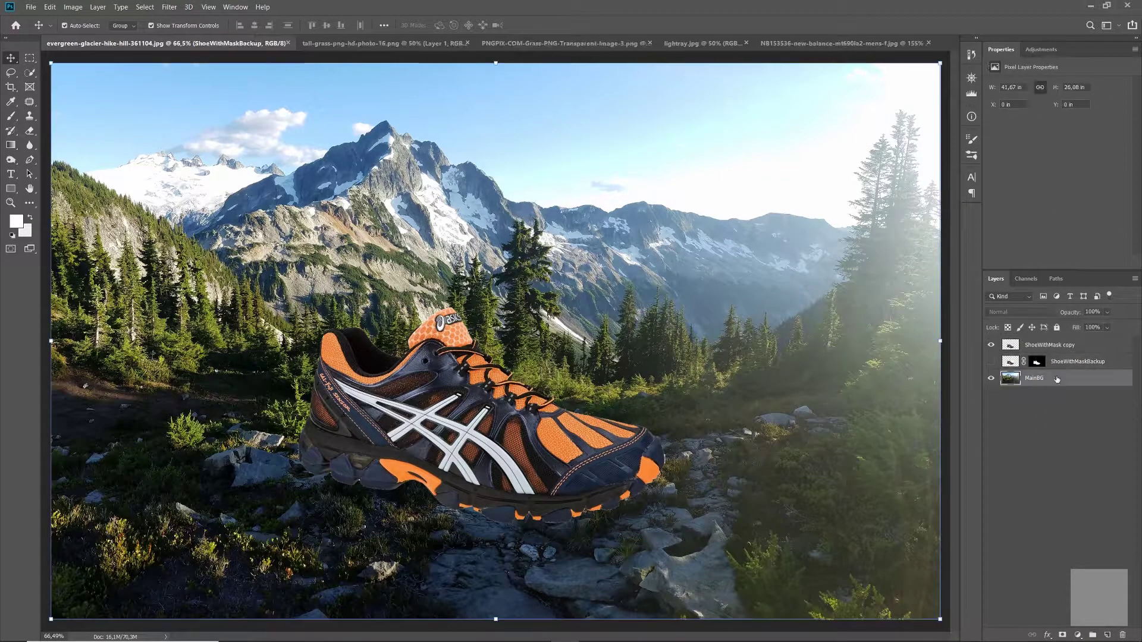
{"action": "key", "text": "ctrl+minus"}
{"action": "left_click", "coordinate": [1050, 345]}
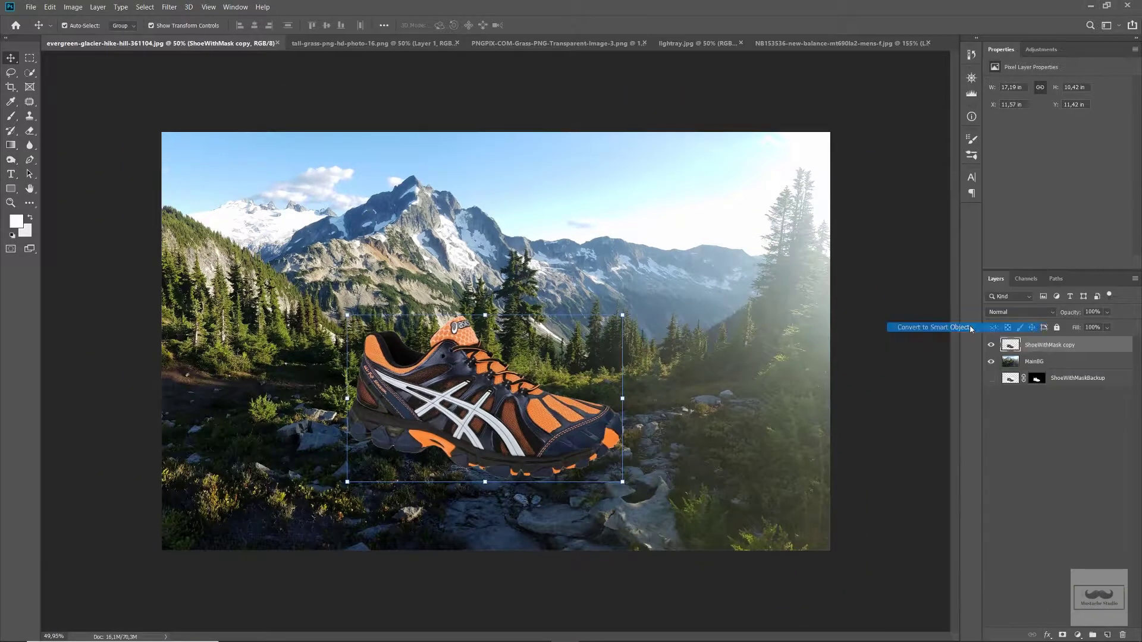
- Enlarge the smart-object shoe and position it on the rocks
{"action": "key", "text": "ctrl+t"}
{"action": "left_click_drag", "start_coordinate": [624, 483], "coordinate": [686, 545]}
{"action": "left_click_drag", "start_coordinate": [499, 435], "coordinate": [530, 393]}
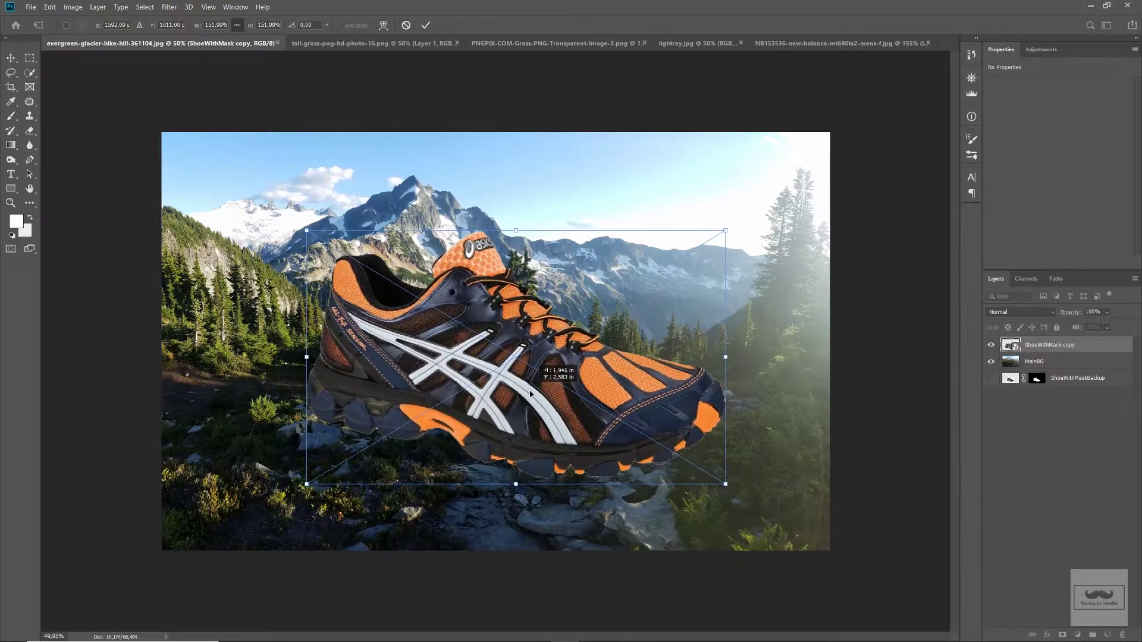
{"action": "key", "text": "ctrl+0"}
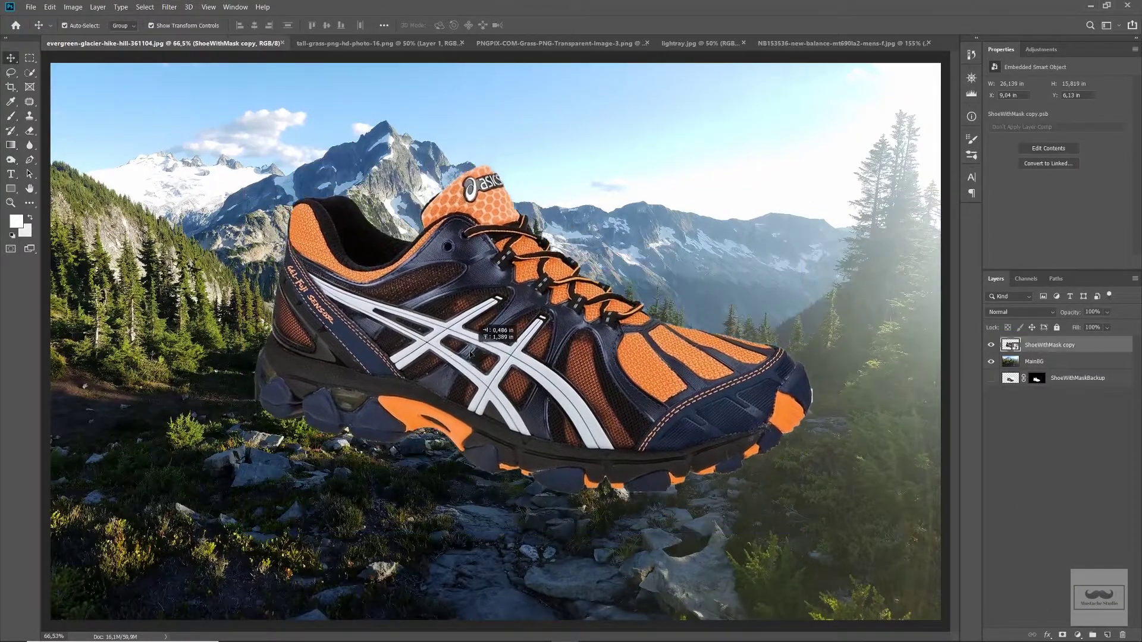
{"action": "left_click_drag", "start_coordinate": [810, 542], "coordinate": [777, 510]}
{"action": "key", "text": "Return"}
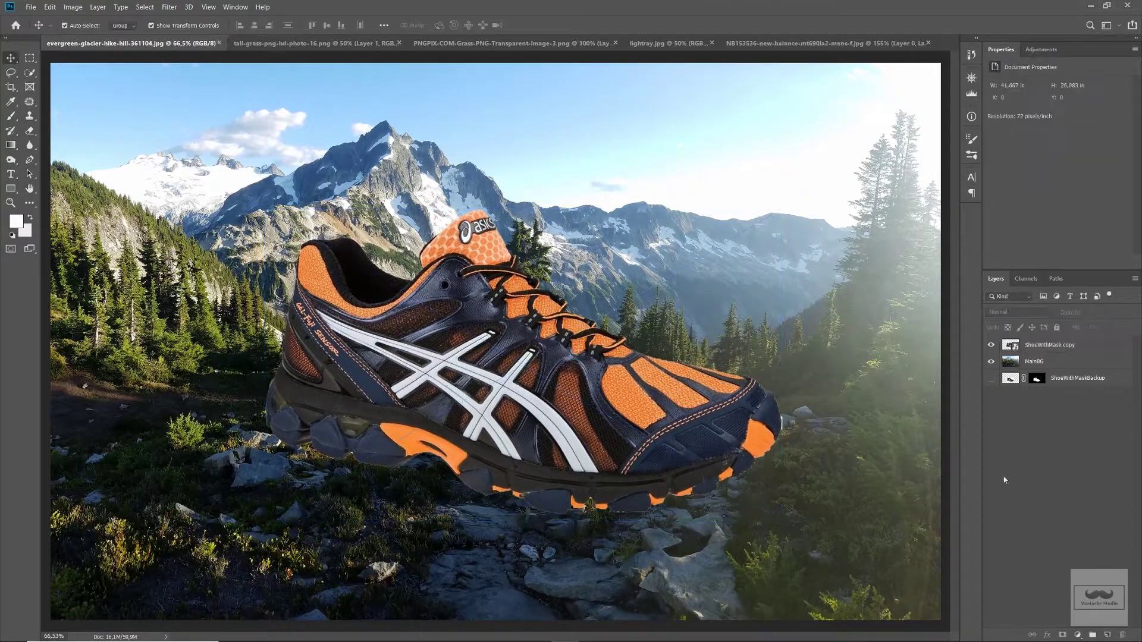
- Hide the enlarged shoe layer before adding an adjustment
{"action": "key", "text": "ctrl+minus"}
{"action": "scroll", "coordinate": [557, 443], "scroll_direction": "up", "scroll_amount": 2}
{"action": "left_click", "coordinate": [991, 345]}
{"action": "left_click", "coordinate": [1077, 634]}
- Replace a Levels adjustment with a Curves adjustment that darkens the image
{"action": "left_click", "coordinate": [1068, 494]}
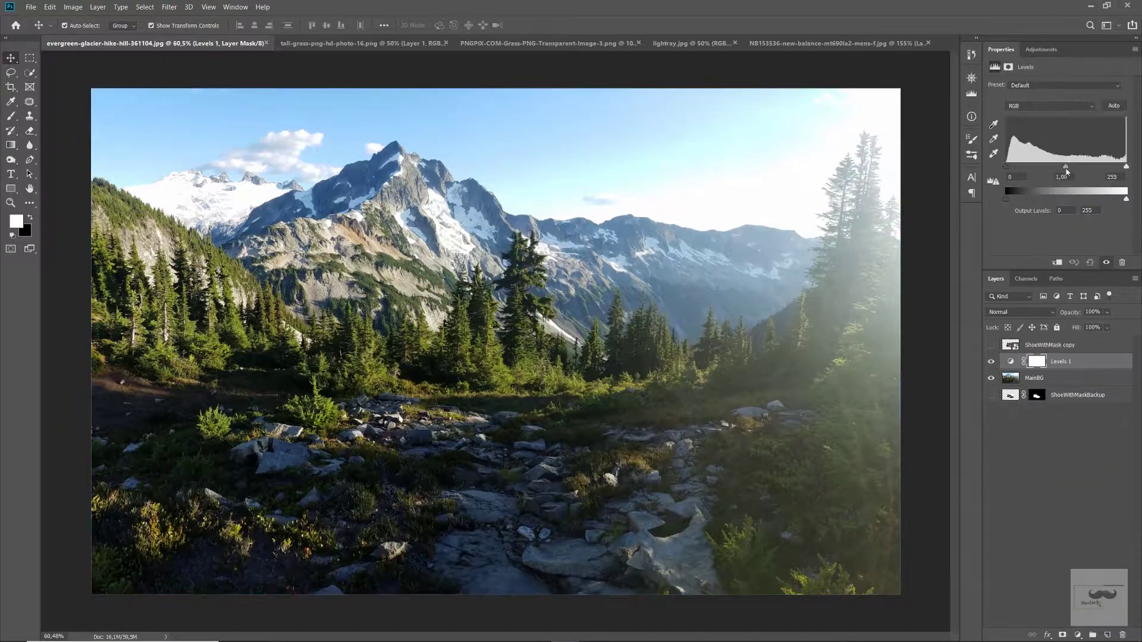
{"action": "left_click", "coordinate": [1077, 634]}
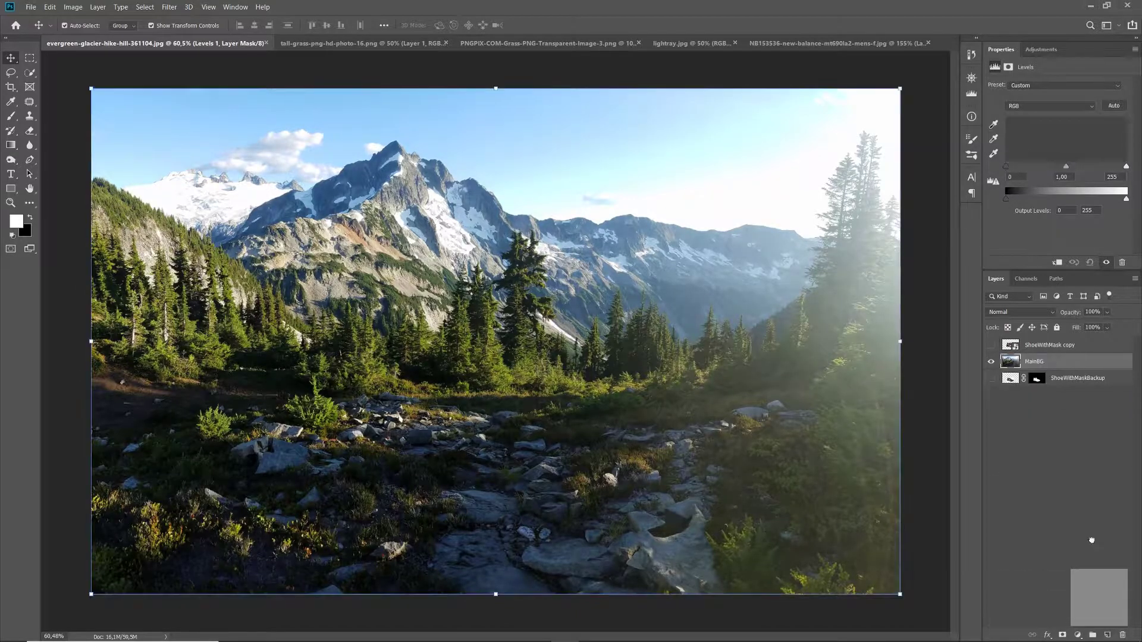
{"action": "left_click", "coordinate": [1068, 507]}
{"action": "left_click_drag", "start_coordinate": [1047, 189], "coordinate": [1047, 198]}
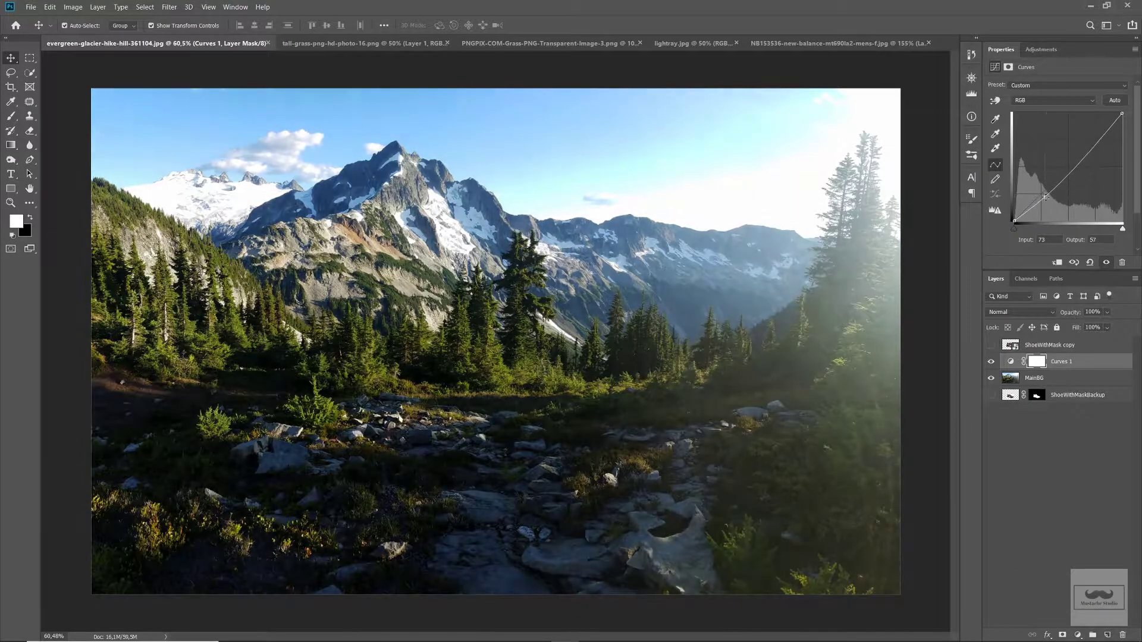
- Invert the Curves mask and paint the darkening onto the lower right and right-hand trees
{"action": "left_click", "coordinate": [1036, 361]}
{"action": "key", "text": "ctrl+i"}
{"action": "key", "text": "b"}
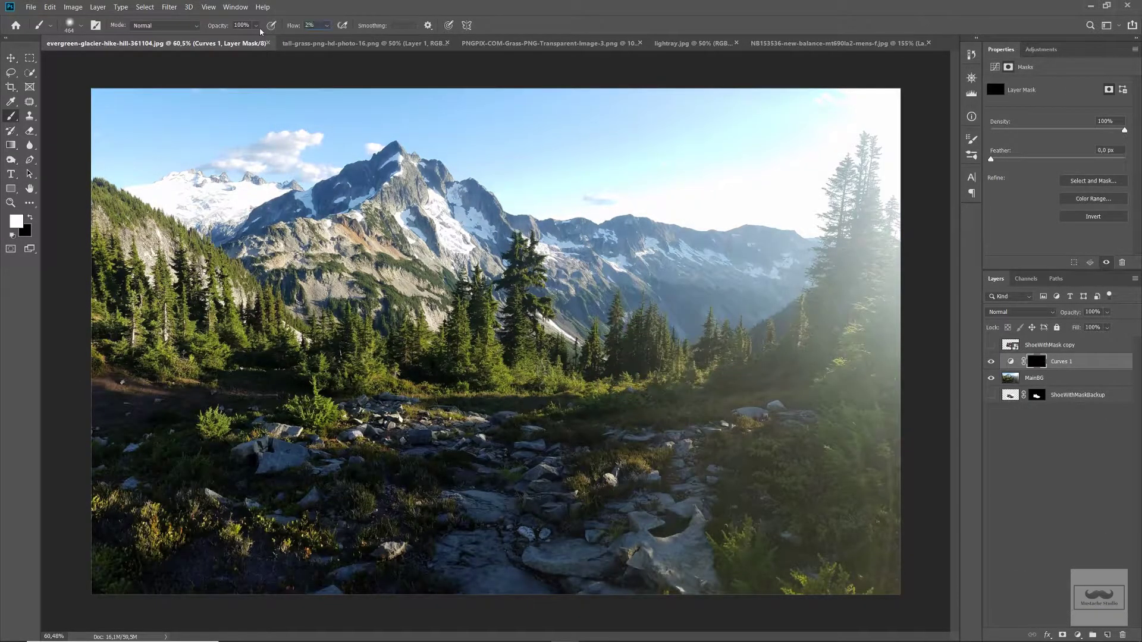
{"action": "mouse_move", "coordinate": [905, 100]}
{"action": "left_mouse_down"}
{"action": "mouse_move", "coordinate": [874, 472]}
{"action": "mouse_move", "coordinate": [919, 102]}
{"action": "left_mouse_up"}
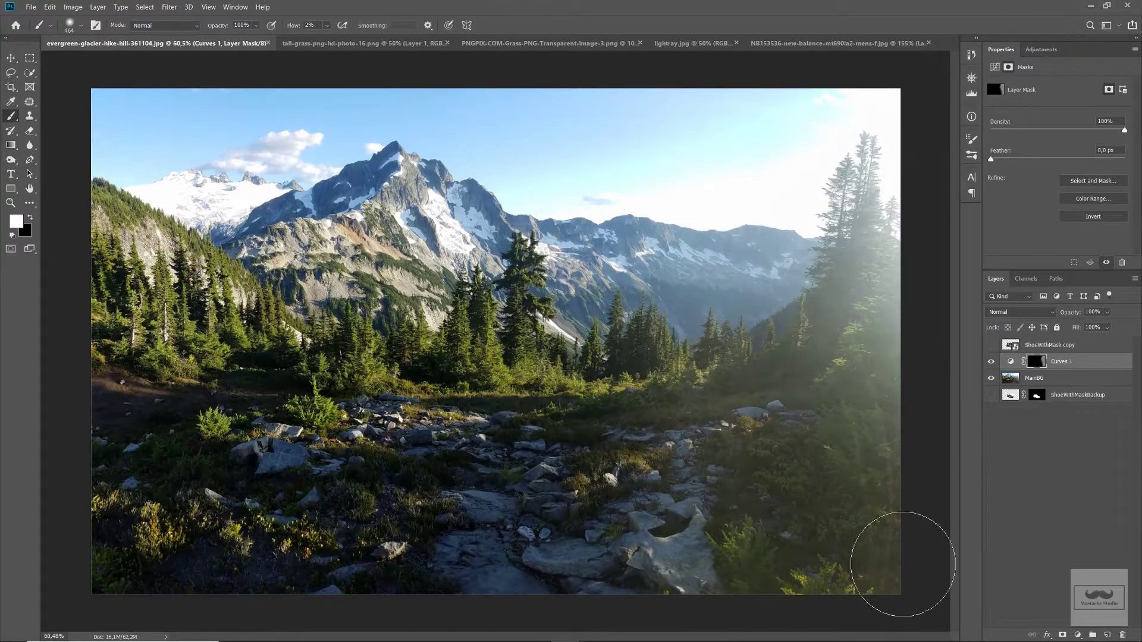
{"action": "left_click_drag", "start_coordinate": [902, 564], "coordinate": [860, 225]}
- Duplicate the Curves adjustment and deepen the copy's blacks slightly
{"action": "key", "text": "ctrl+j"}
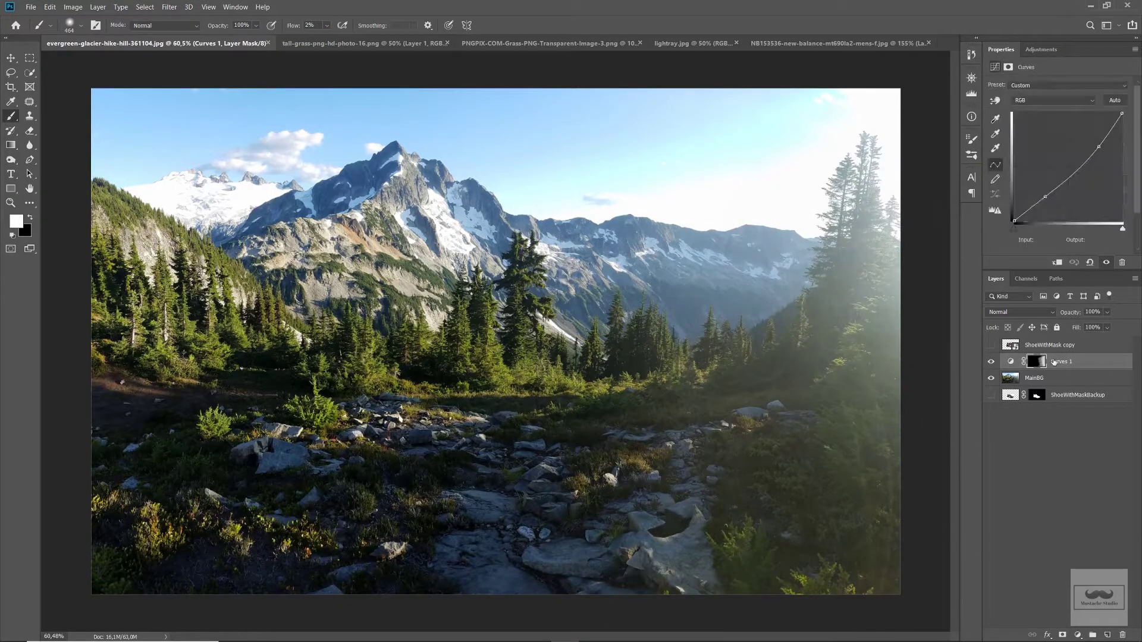
{"action": "left_click", "coordinate": [1035, 366]}
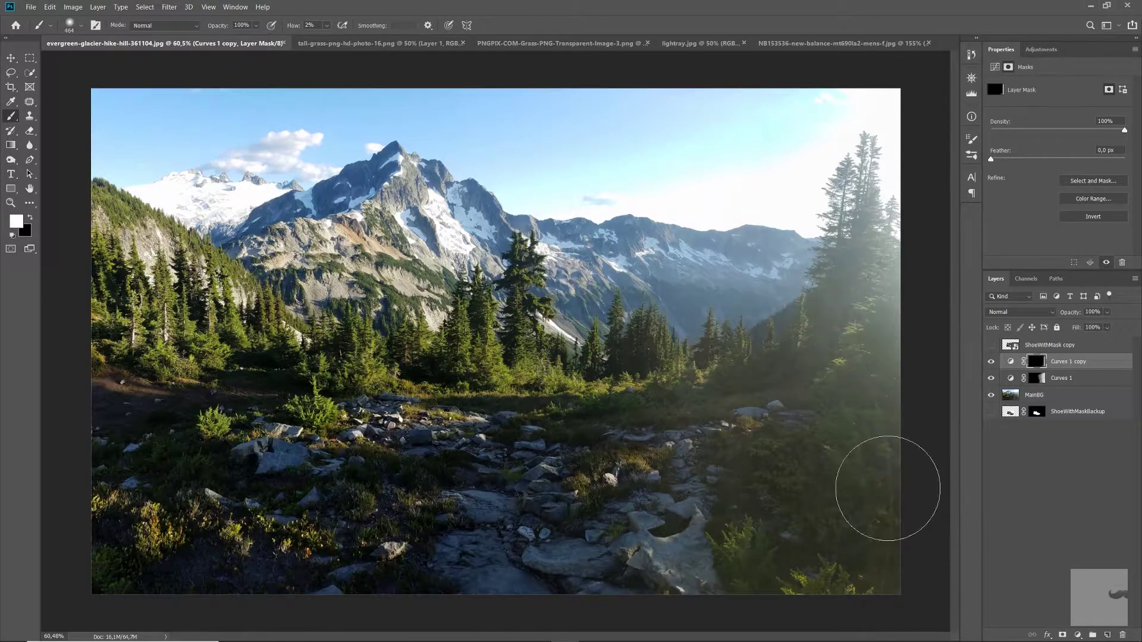
{"action": "left_click_drag", "start_coordinate": [736, 283], "coordinate": [764, 287]}
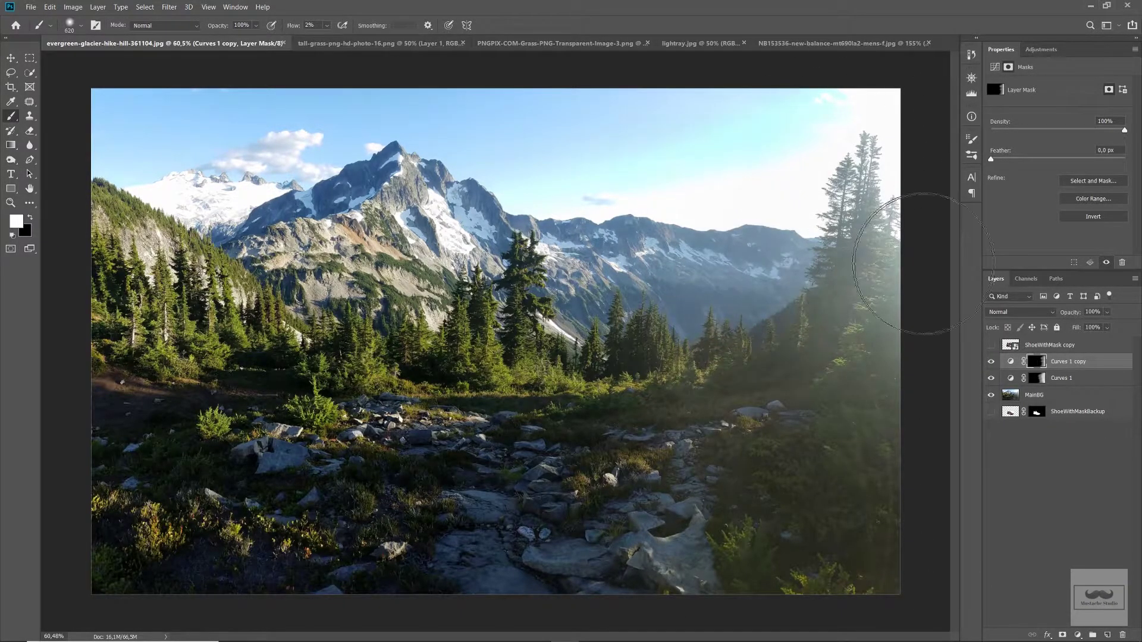
{"action": "key", "text": "alt+bracketleft"}
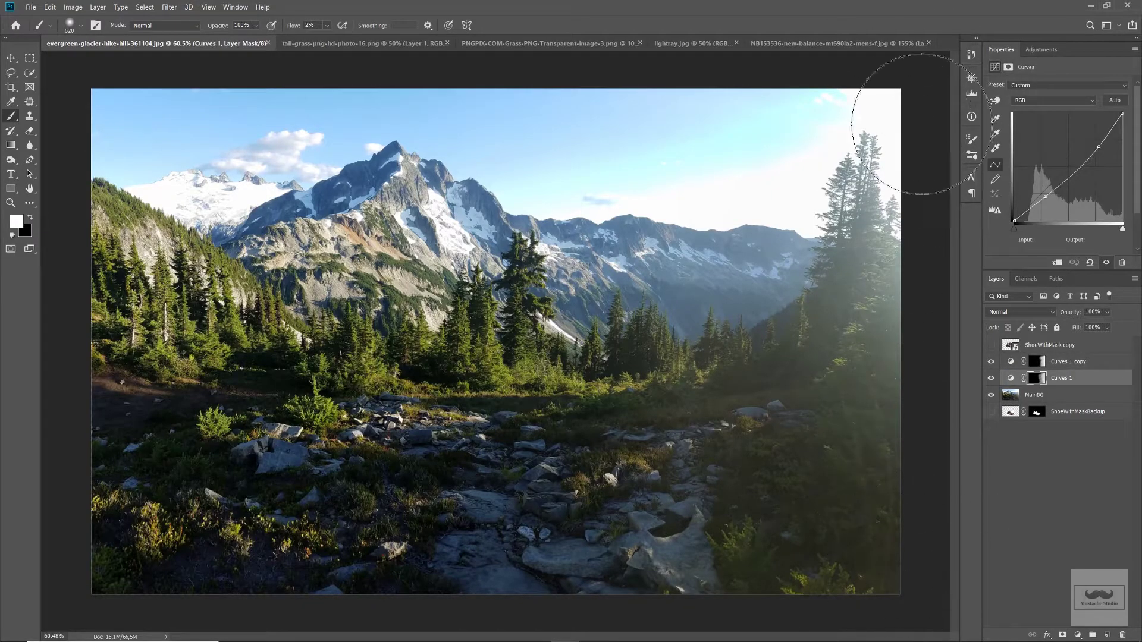
{"action": "left_click", "coordinate": [1038, 363]}
{"action": "left_click_drag", "start_coordinate": [1014, 228], "coordinate": [1015, 231]}
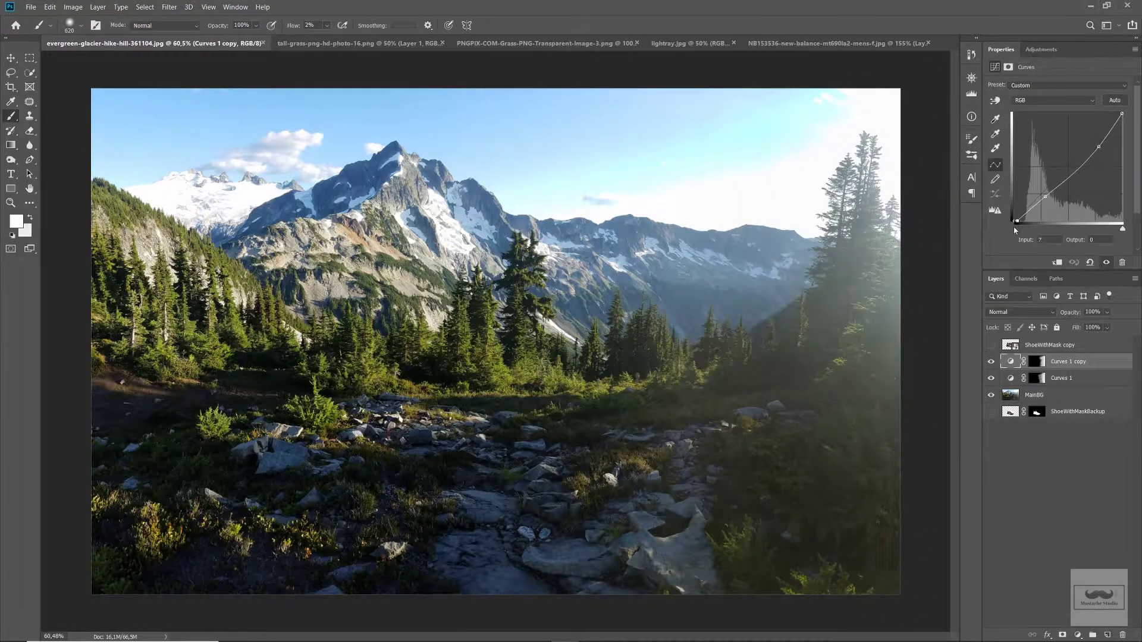
- Add an Exposure adjustment with lowered gamma, offset 0.0000 and exposure -0.11
{"action": "left_click", "coordinate": [1078, 635]}
{"action": "left_click", "coordinate": [1064, 502]}
{"action": "left_click_drag", "start_coordinate": [1058, 157], "coordinate": [1064, 157]}
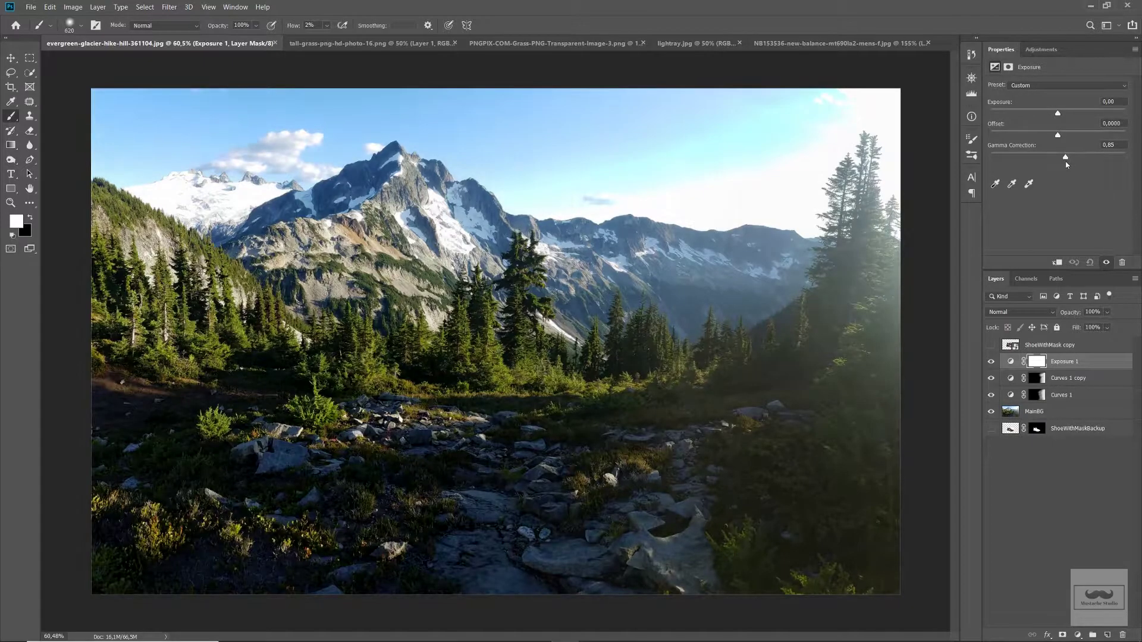
{"action": "left_click", "coordinate": [1058, 140]}
{"action": "left_click_drag", "start_coordinate": [1058, 114], "coordinate": [1058, 119]}
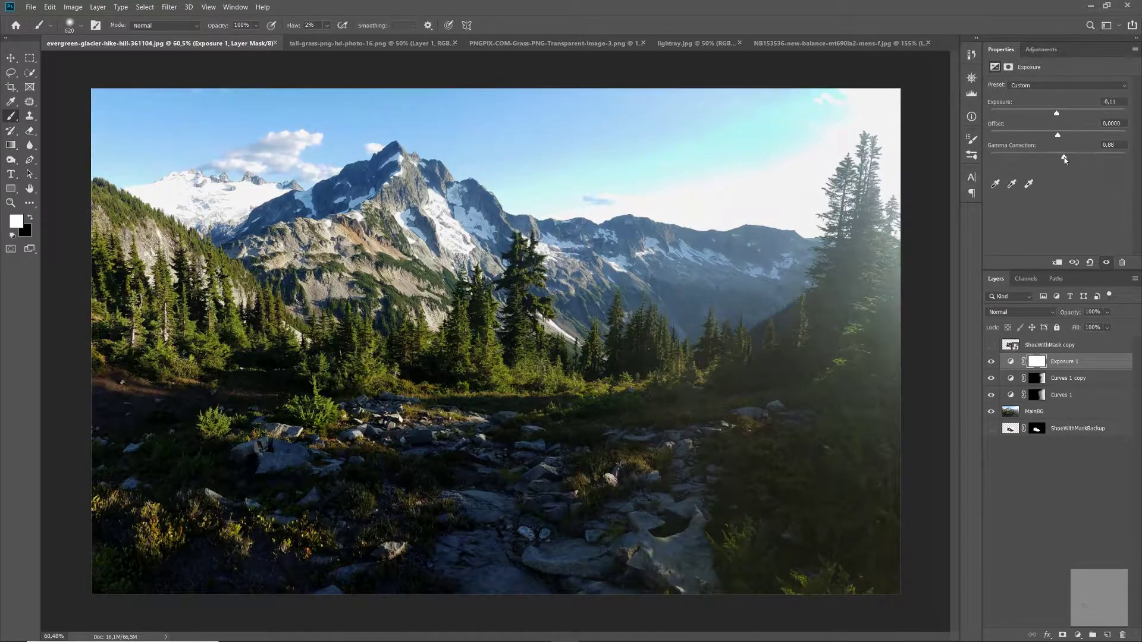
- Invert the Exposure mask and paint the exposure change onto the right side
{"action": "left_click", "coordinate": [1036, 361]}
{"action": "key", "text": "ctrl+i"}
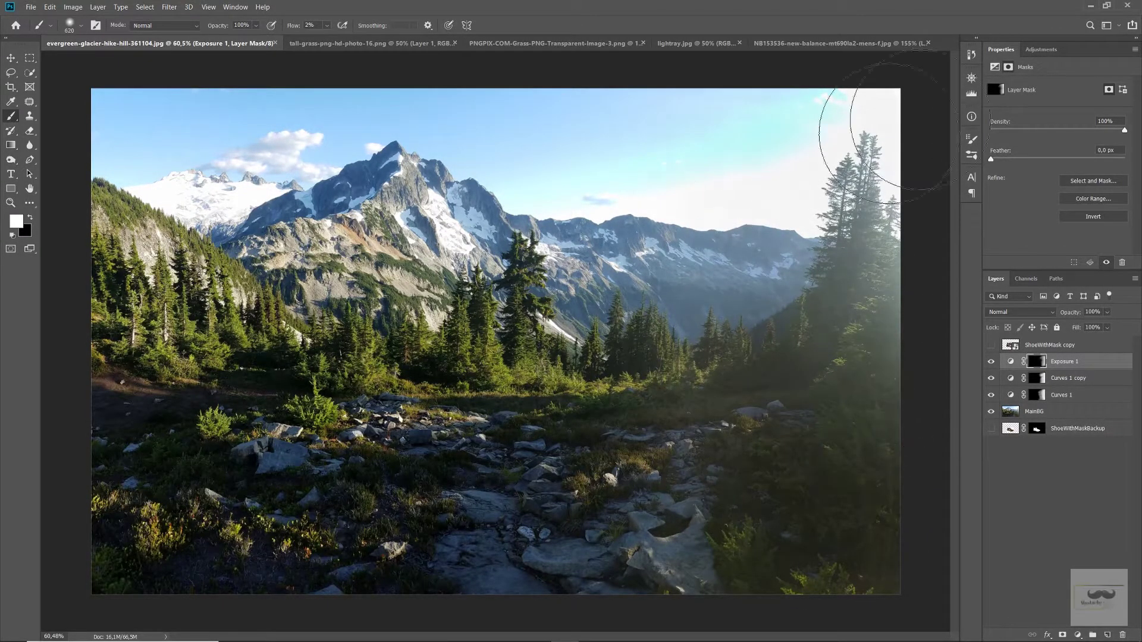
{"action": "left_click_drag", "start_coordinate": [886, 128], "coordinate": [739, 509]}
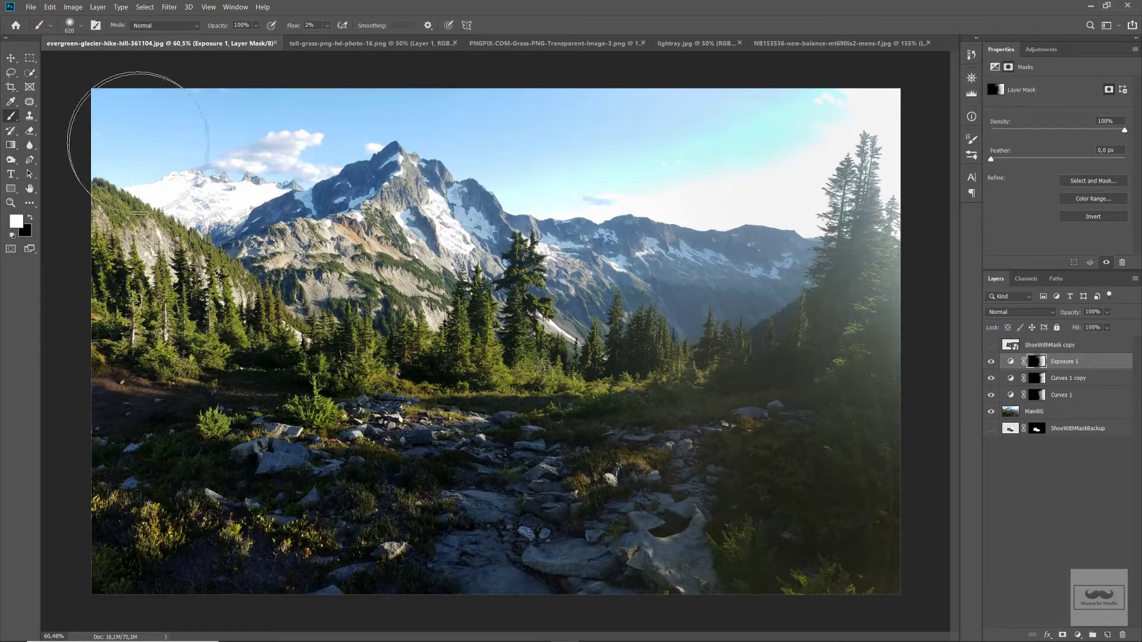
{"action": "key", "text": "v"}
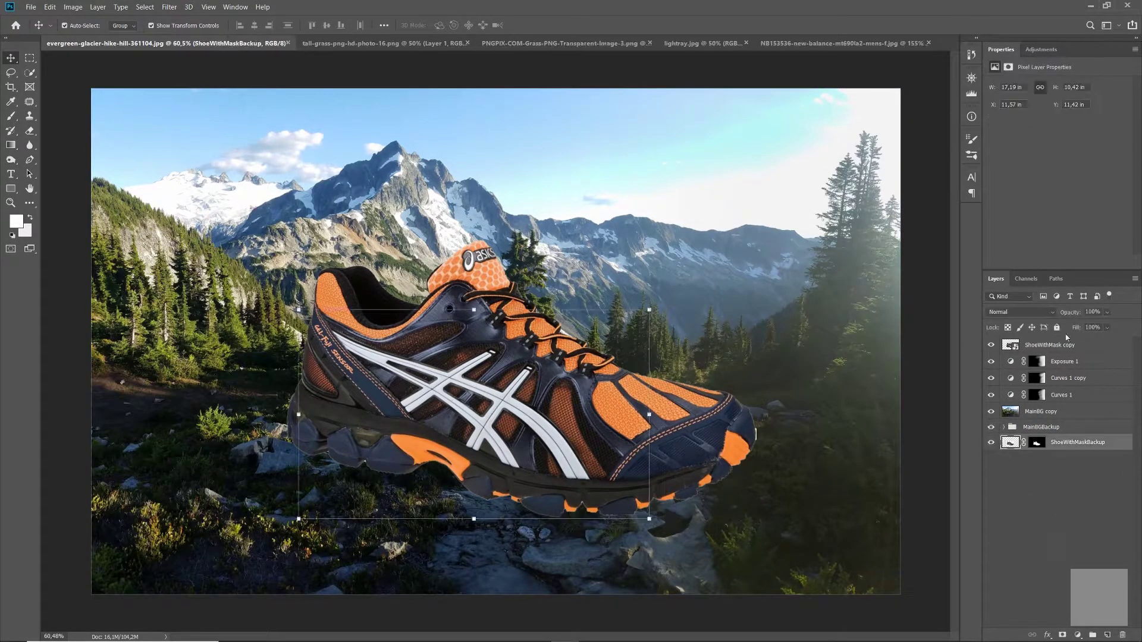
- Nudge the shoe up, then merge MainBG copy and its adjustment layers into one layer
{"action": "left_click_drag", "start_coordinate": [601, 390], "coordinate": [601, 383]}
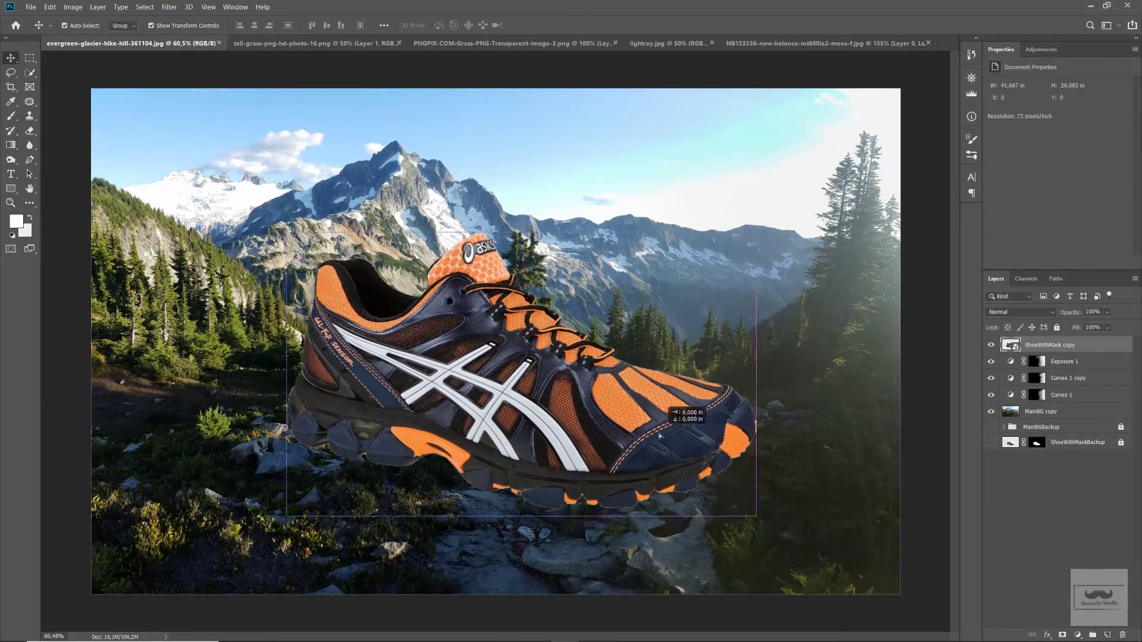
{"action": "left_click", "coordinate": [1056, 412]}
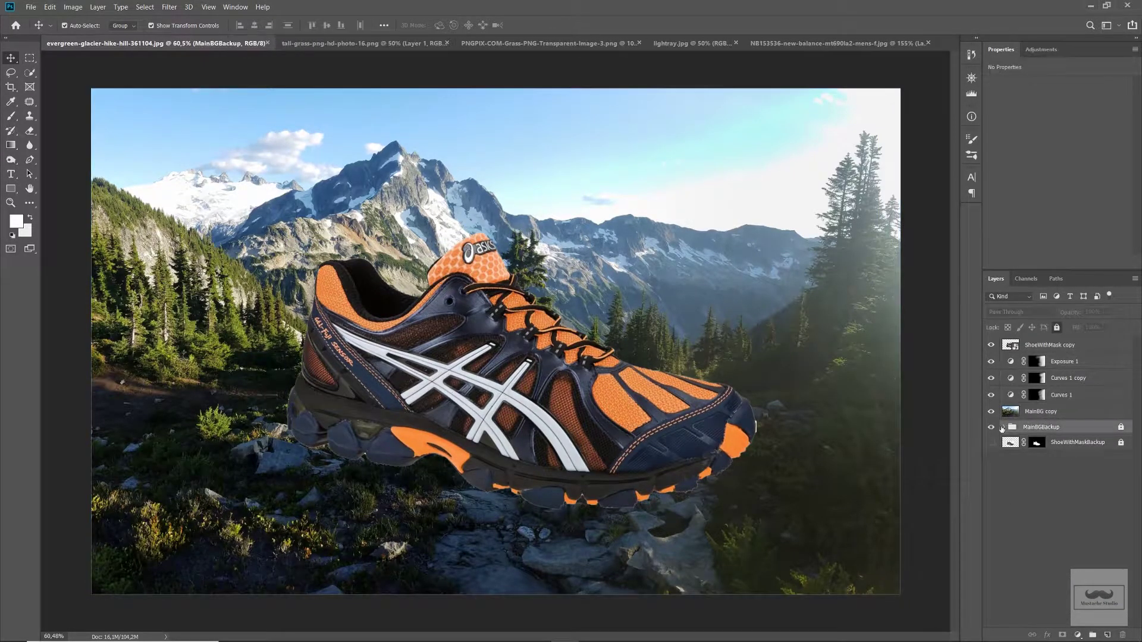
{"action": "left_click", "coordinate": [1050, 398], "text": "shift"}
{"action": "right_click", "coordinate": [1050, 403]}
{"action": "left_click", "coordinate": [951, 500]}
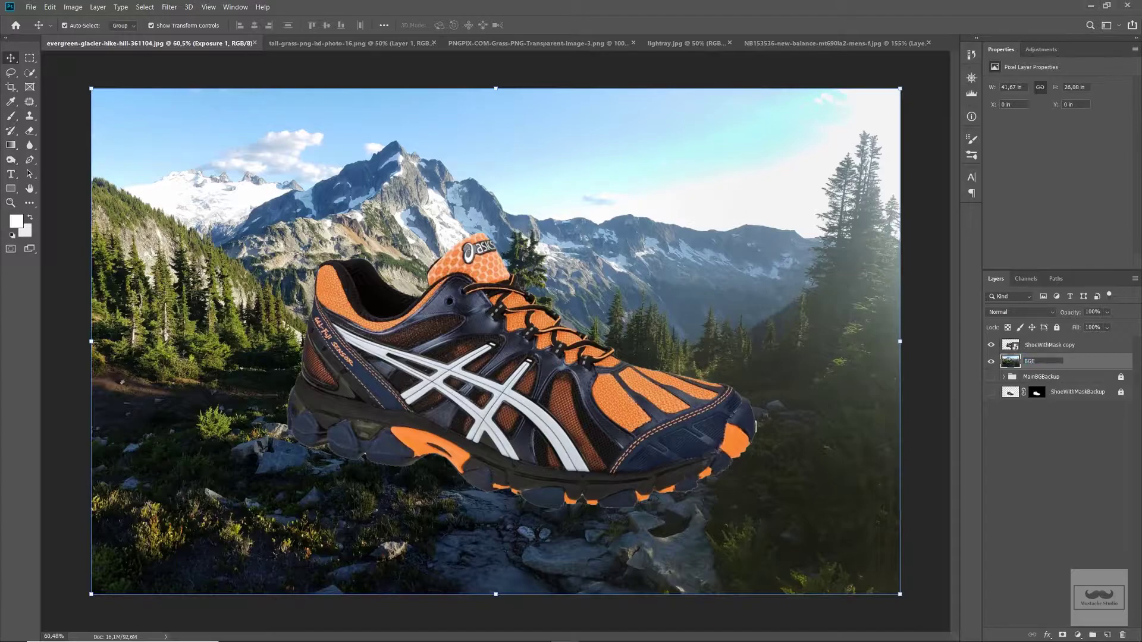
- Rename the merged layer BGEffect and move a copy of it to the top, above the shoe
{"action": "type", "text": "ffect"}
{"action": "key", "text": "Return"}
{"action": "key", "text": "ctrl+j"}
{"action": "key", "text": "ctrl+shift+bracketright"}
{"action": "key", "text": "ctrl+t"}
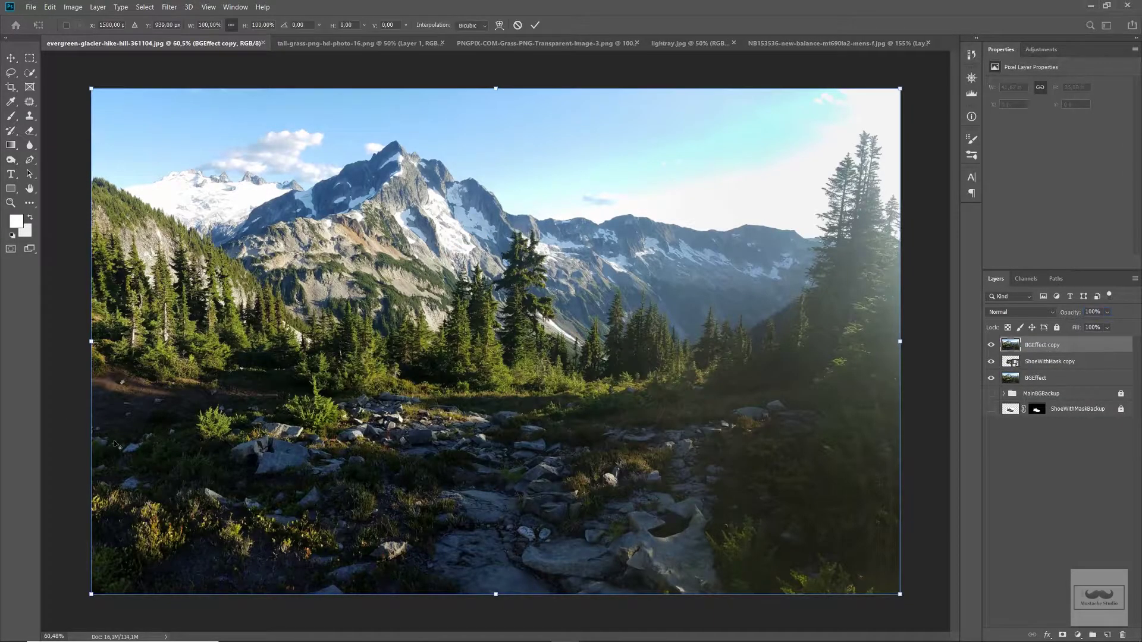
{"action": "key", "text": "Return"}
{"action": "scroll", "coordinate": [116, 443], "scroll_direction": "up", "scroll_amount": 5}
{"action": "key", "text": "p"}
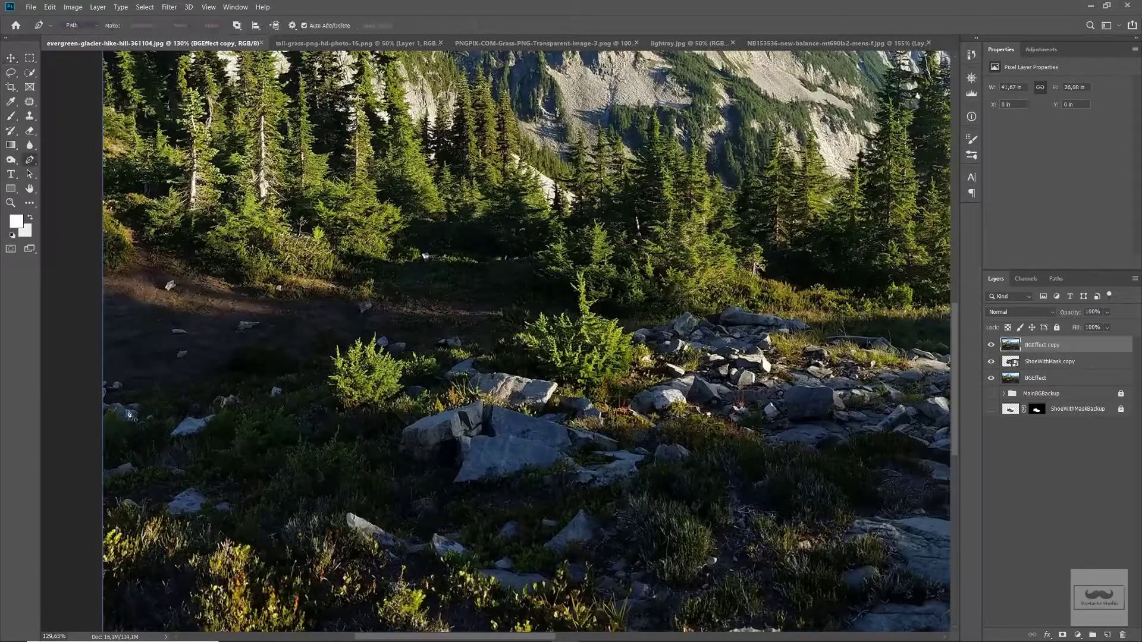
{"action": "scroll", "coordinate": [85, 401], "scroll_direction": "down", "scroll_amount": 3}
{"action": "key", "text": "l"}
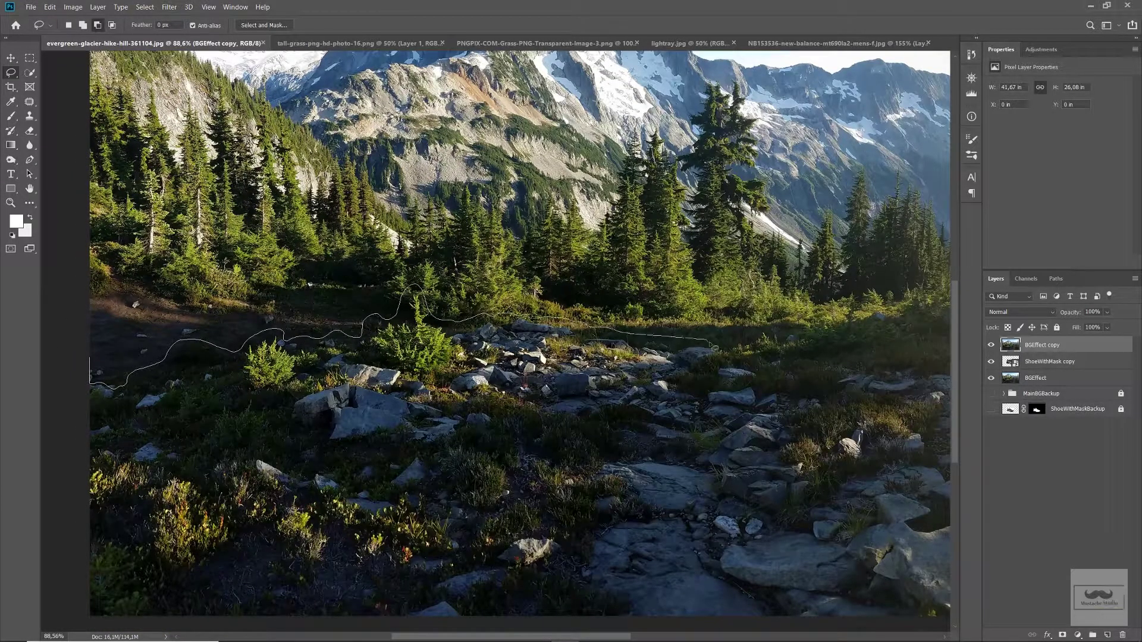
- Lasso the foreground ground and mask BGEffect copy to that selection
{"action": "left_click_drag", "start_coordinate": [713, 347], "coordinate": [715, 347]}
{"action": "scroll", "coordinate": [715, 348], "scroll_direction": "down", "scroll_amount": 2}
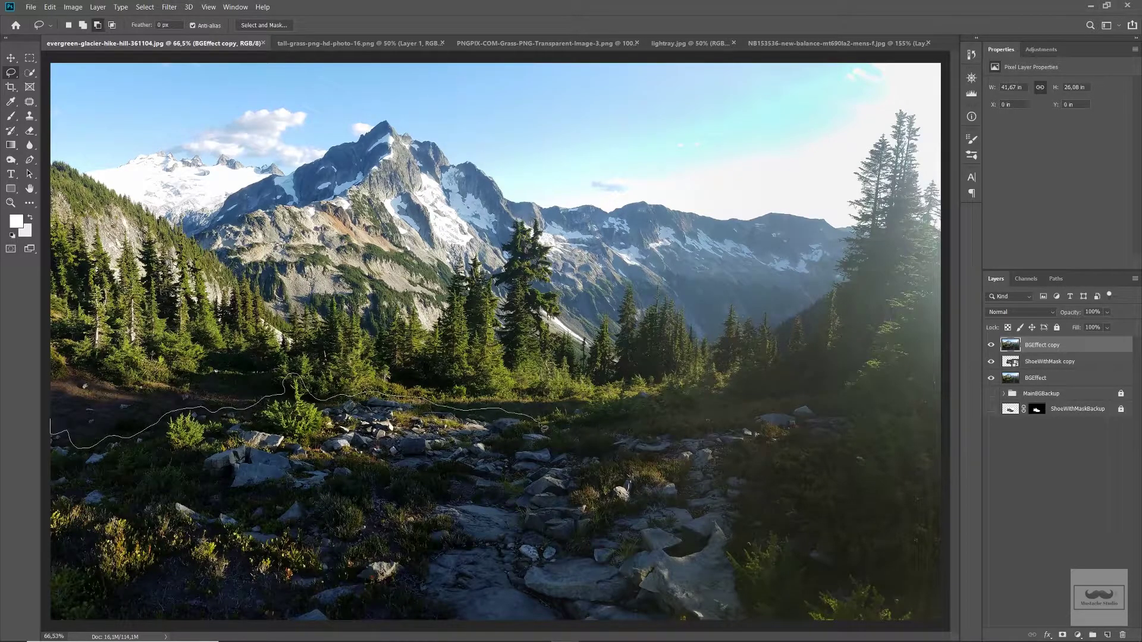
{"action": "left_click_drag", "start_coordinate": [583, 98], "coordinate": [53, 232]}
{"action": "left_click", "coordinate": [1062, 635]}
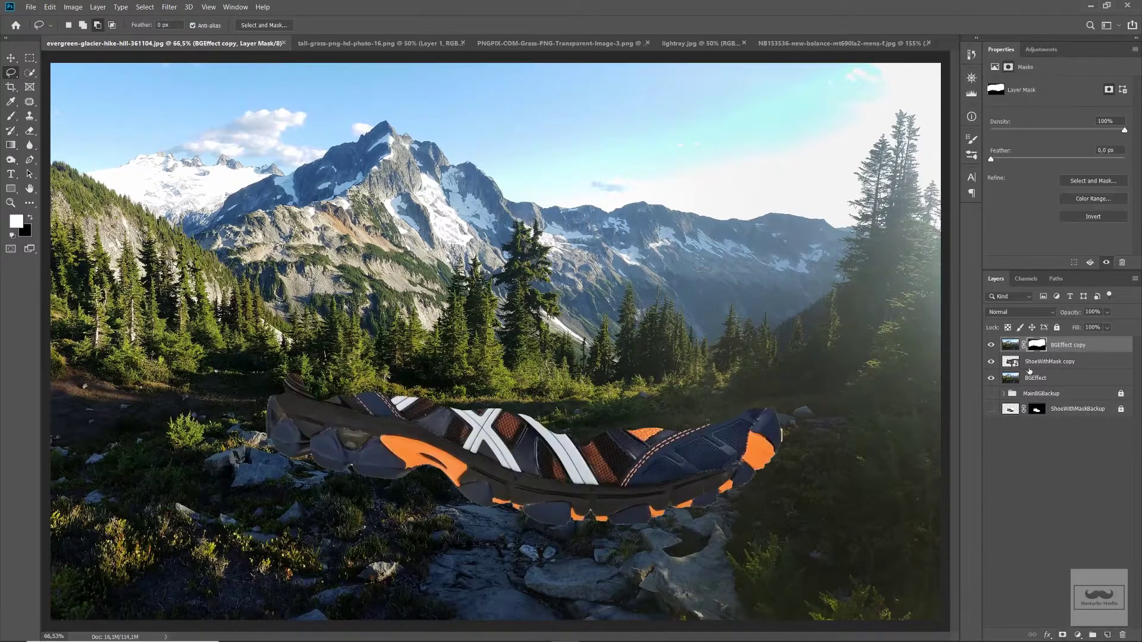
{"action": "key", "text": "ctrl+minus"}
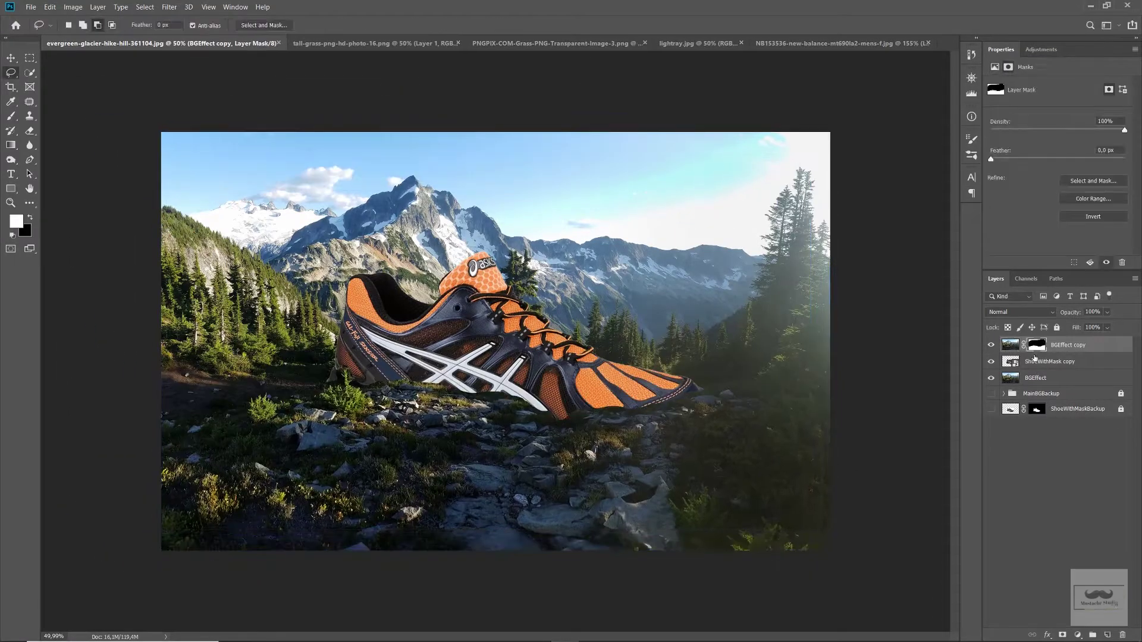
- Lower the overlay's opacity, then rotate and shift it slightly to align with the ground
{"action": "key", "text": "b"}
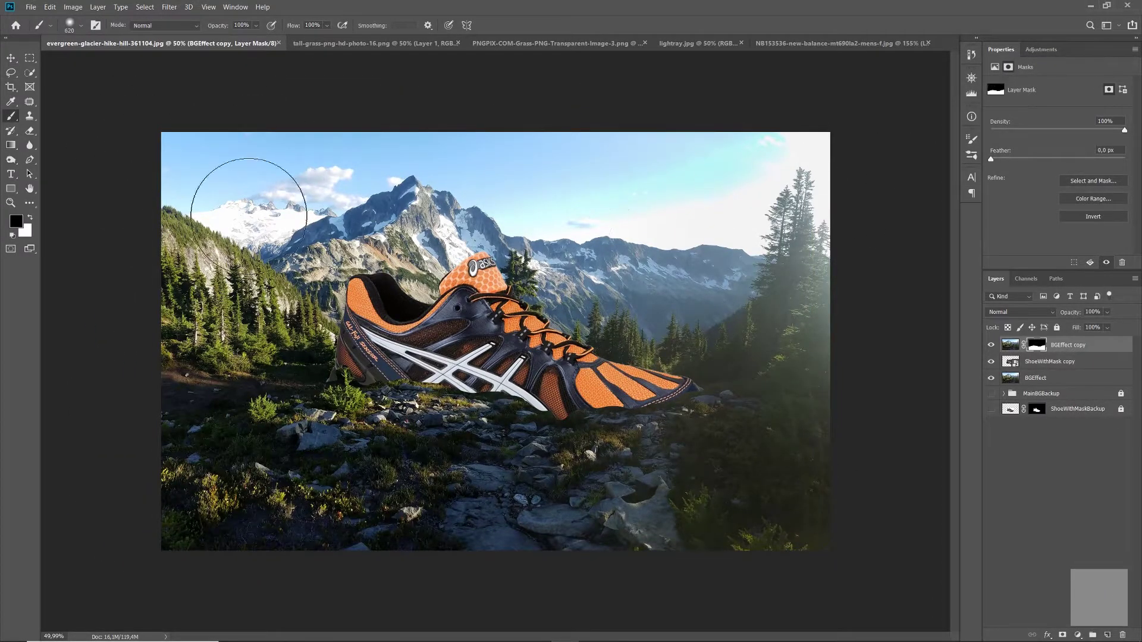
{"action": "key", "text": "v"}
{"action": "scroll", "coordinate": [464, 350], "scroll_direction": "up", "scroll_amount": 2}
{"action": "left_click_drag", "start_coordinate": [332, 369], "coordinate": [361, 423]}
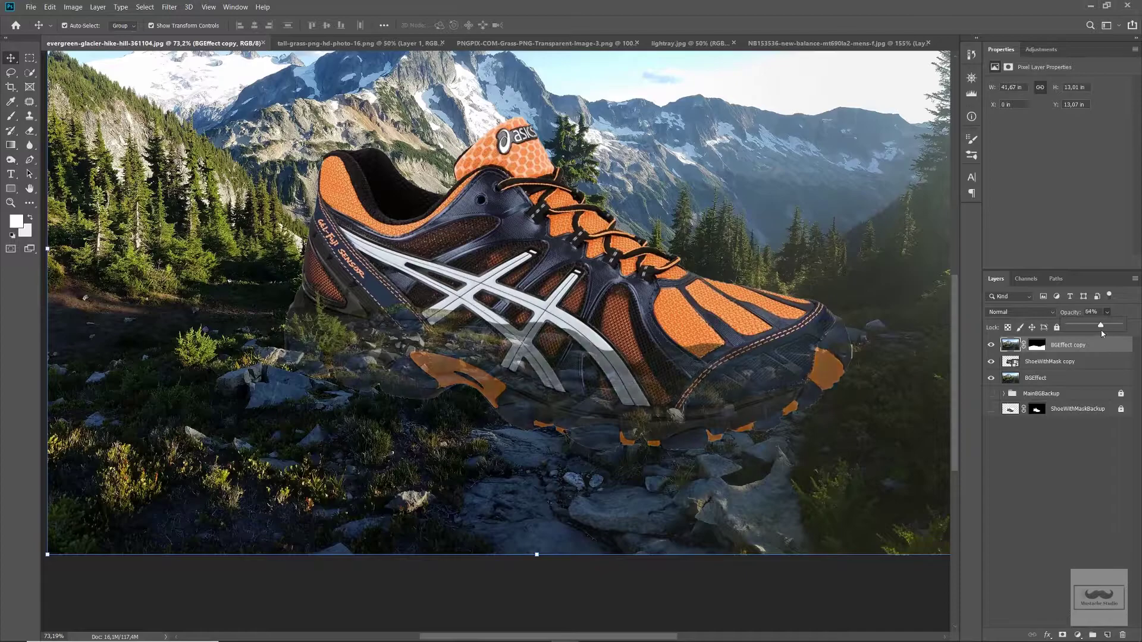
{"action": "key", "text": "ctrl+t"}
{"action": "key", "text": "ctrl+0"}
{"action": "left_click_drag", "start_coordinate": [946, 357], "coordinate": [927, 452]}
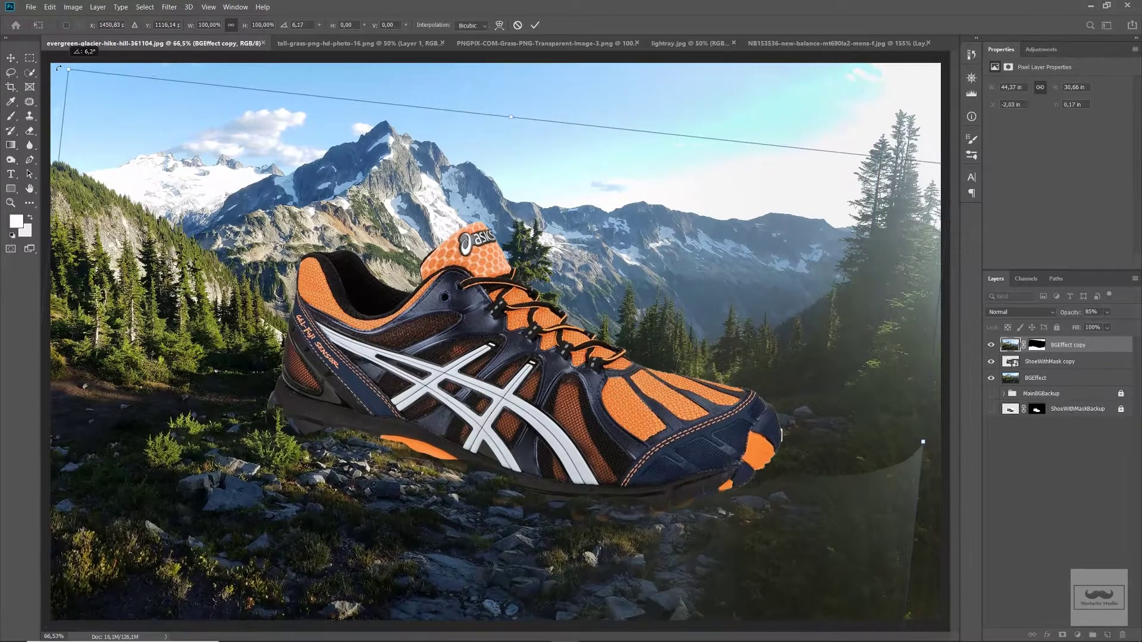
{"action": "left_click_drag", "start_coordinate": [65, 59], "coordinate": [60, 70]}
{"action": "mouse_move", "coordinate": [447, 511]}
{"action": "left_mouse_down"}
{"action": "mouse_move", "coordinate": [467, 511]}
{"action": "mouse_move", "coordinate": [443, 515]}
{"action": "left_mouse_up"}
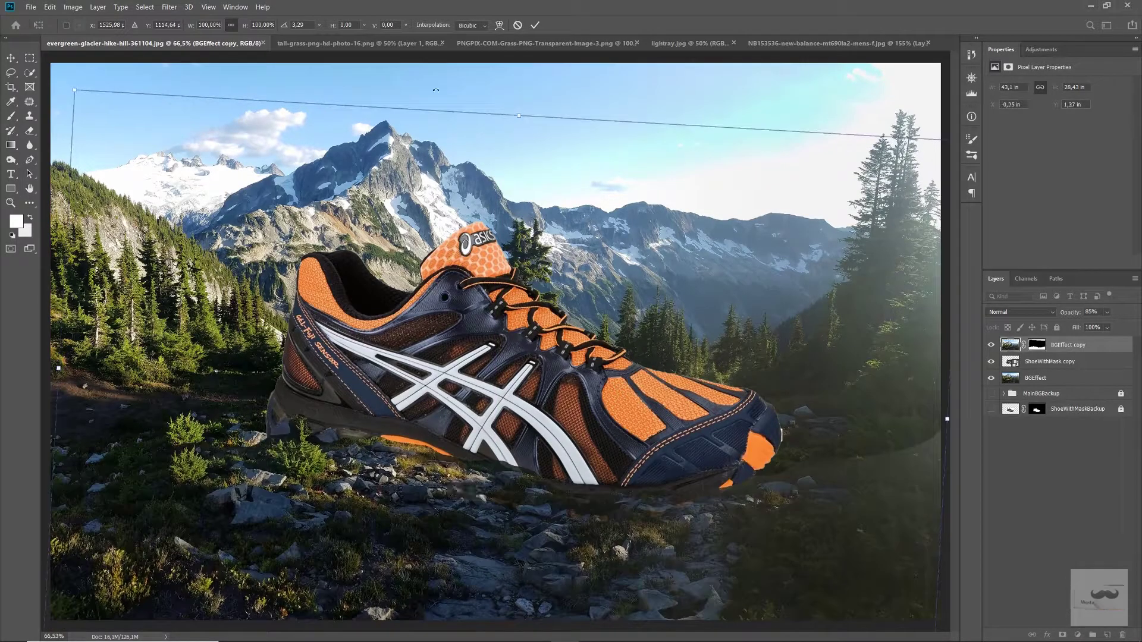
{"action": "key", "text": "Return"}
- Paint the mask in black and white around the rocks, toe and stray orange patch under the shoe
{"action": "scroll", "coordinate": [235, 538], "scroll_direction": "up", "scroll_amount": 5}
{"action": "key", "text": "ctrl+0"}
{"action": "key", "text": "b"}
{"action": "key", "text": "d"}
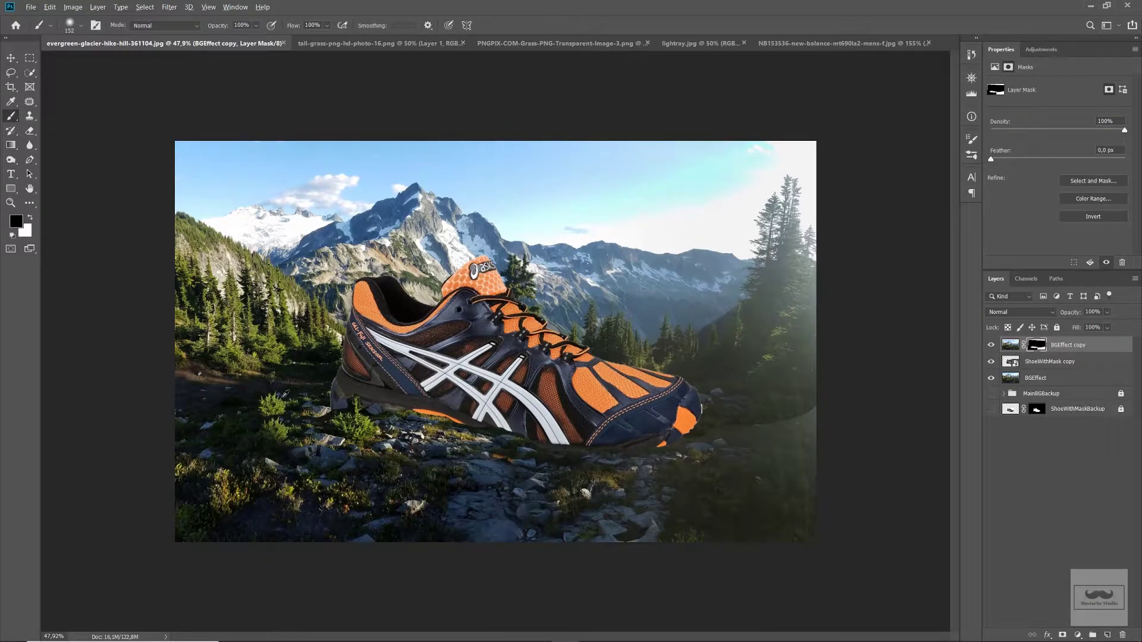
{"action": "mouse_move", "coordinate": [544, 519]}
{"action": "left_mouse_down"}
{"action": "mouse_move", "coordinate": [656, 522]}
{"action": "mouse_move", "coordinate": [755, 451]}
{"action": "left_mouse_up"}
{"action": "scroll", "coordinate": [609, 408], "scroll_direction": "up", "scroll_amount": 7}
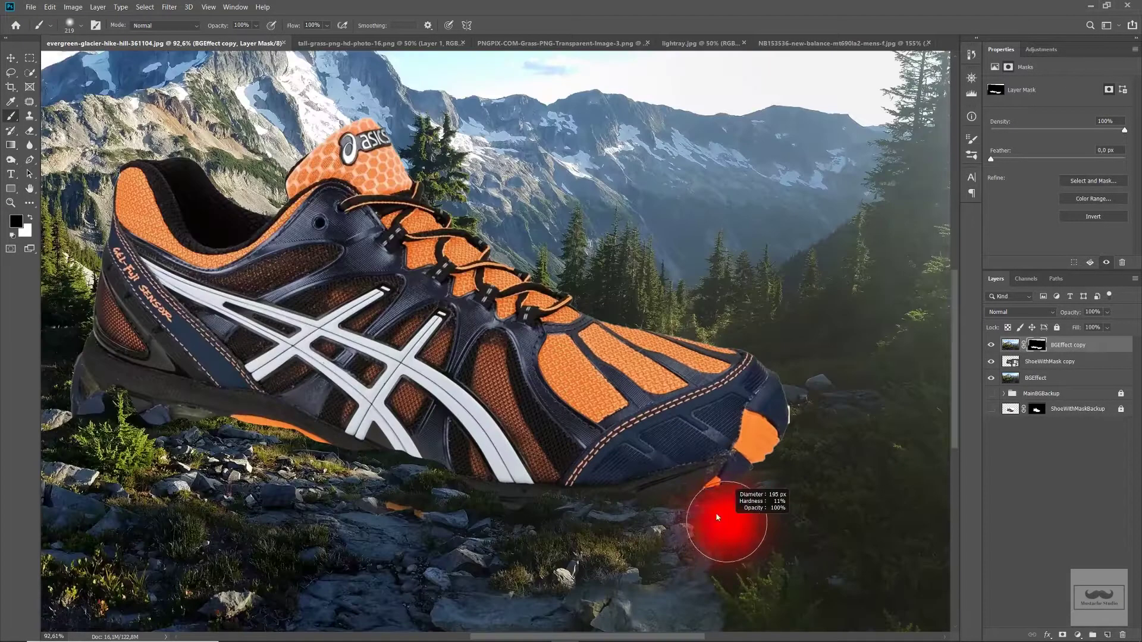
{"action": "left_click_drag", "start_coordinate": [326, 25], "coordinate": [330, 43]}
{"action": "left_click_drag", "start_coordinate": [624, 415], "coordinate": [672, 370]}
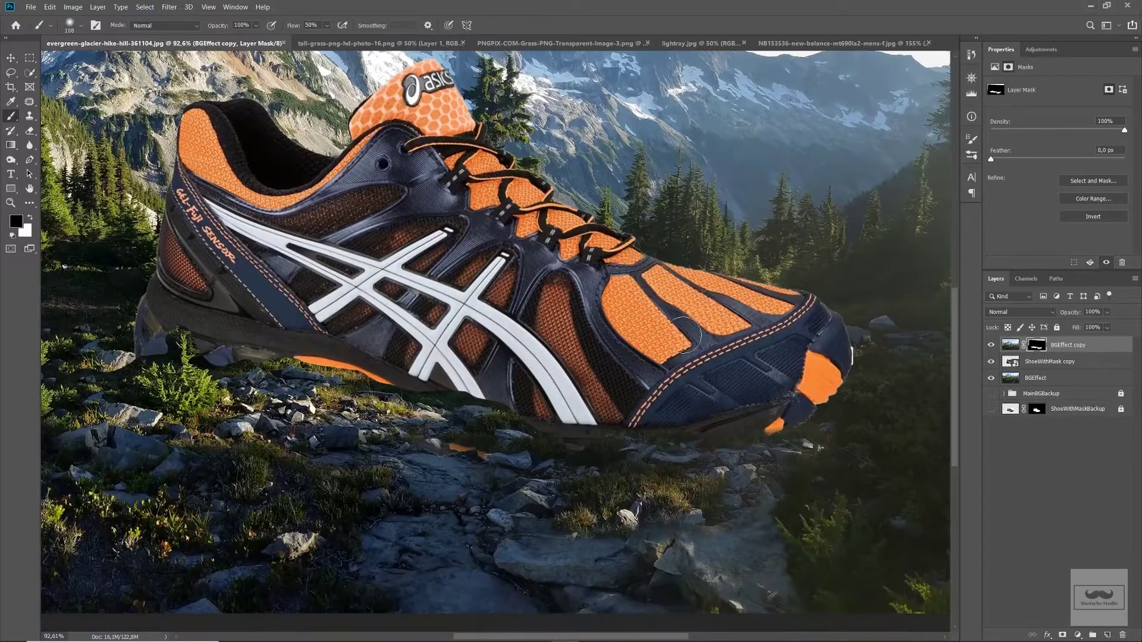
{"action": "scroll", "coordinate": [428, 446], "scroll_direction": "down", "scroll_amount": 3}
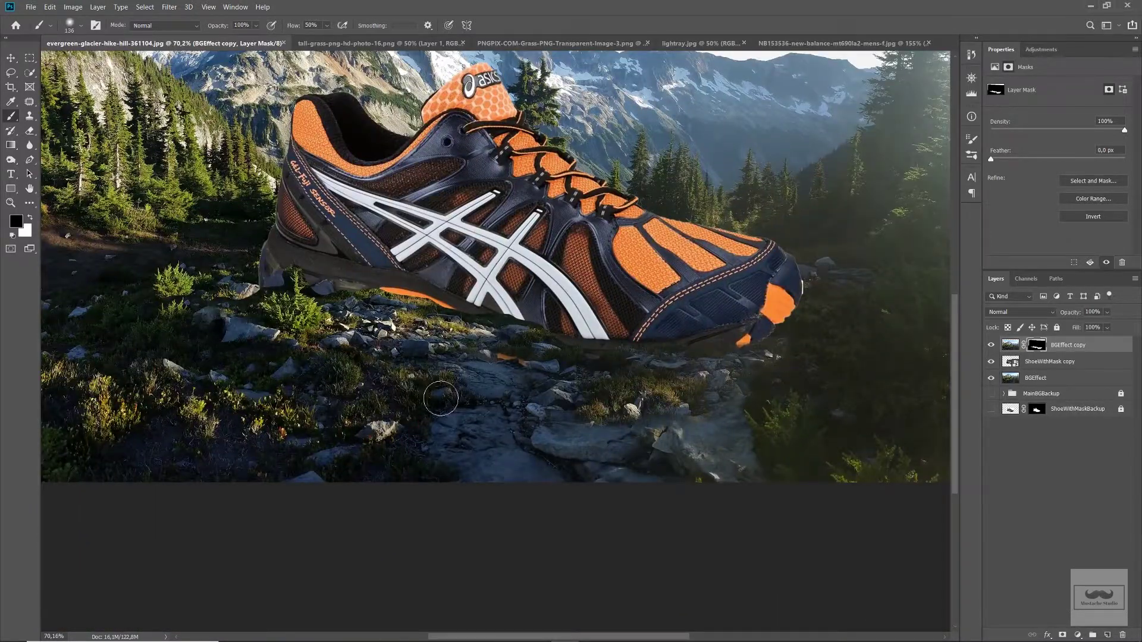
{"action": "key", "text": "x"}
{"action": "key", "text": "x"}
{"action": "key", "text": "x"}
{"action": "left_click_drag", "start_coordinate": [470, 372], "coordinate": [533, 369]}
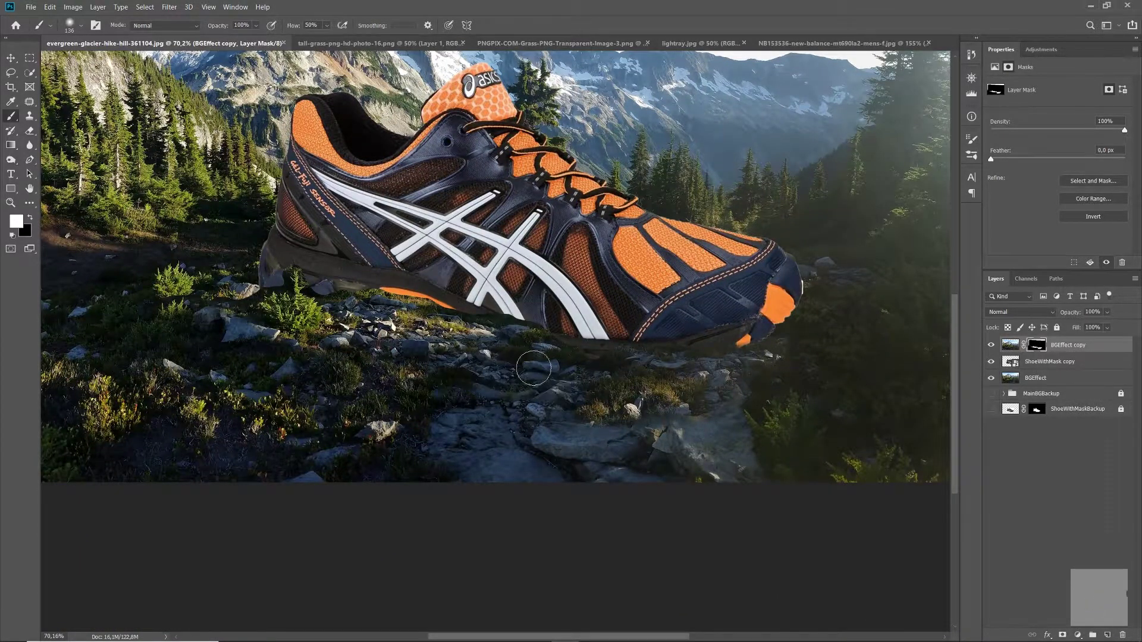
{"action": "key", "text": "x"}
- With a smaller brush, refine the mask beside the bush under the heel
{"action": "key", "text": "x"}
{"action": "left_click_drag", "start_coordinate": [618, 398], "coordinate": [725, 405]}
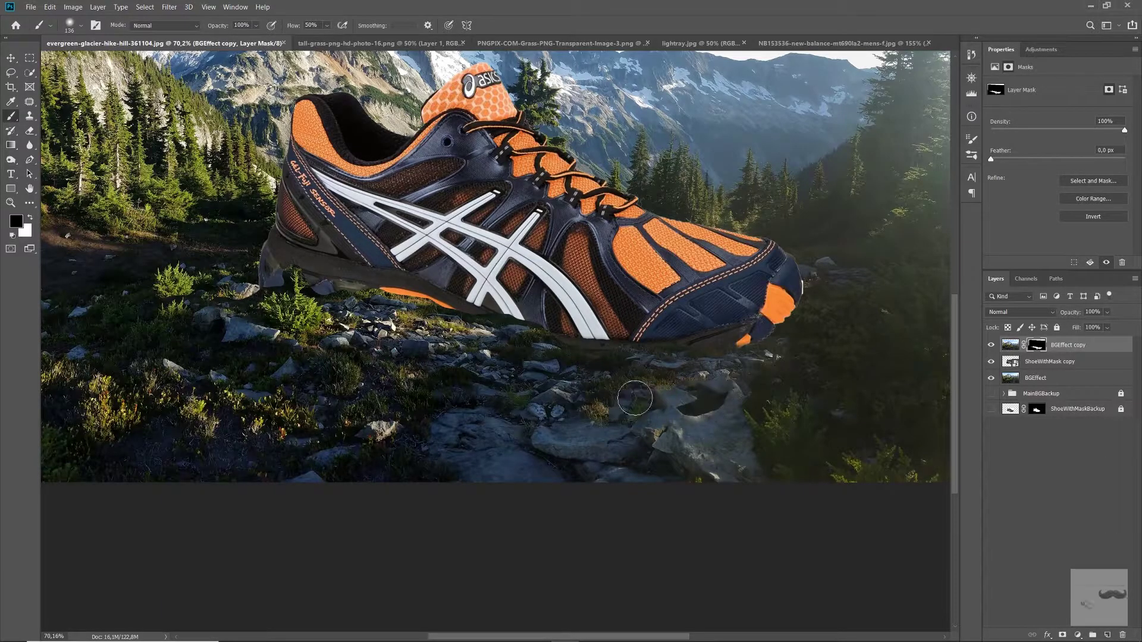
{"action": "key", "text": "x"}
{"action": "key", "text": "x"}
{"action": "scroll", "coordinate": [614, 391], "scroll_direction": "up", "scroll_amount": 5}
{"action": "key", "text": "x"}
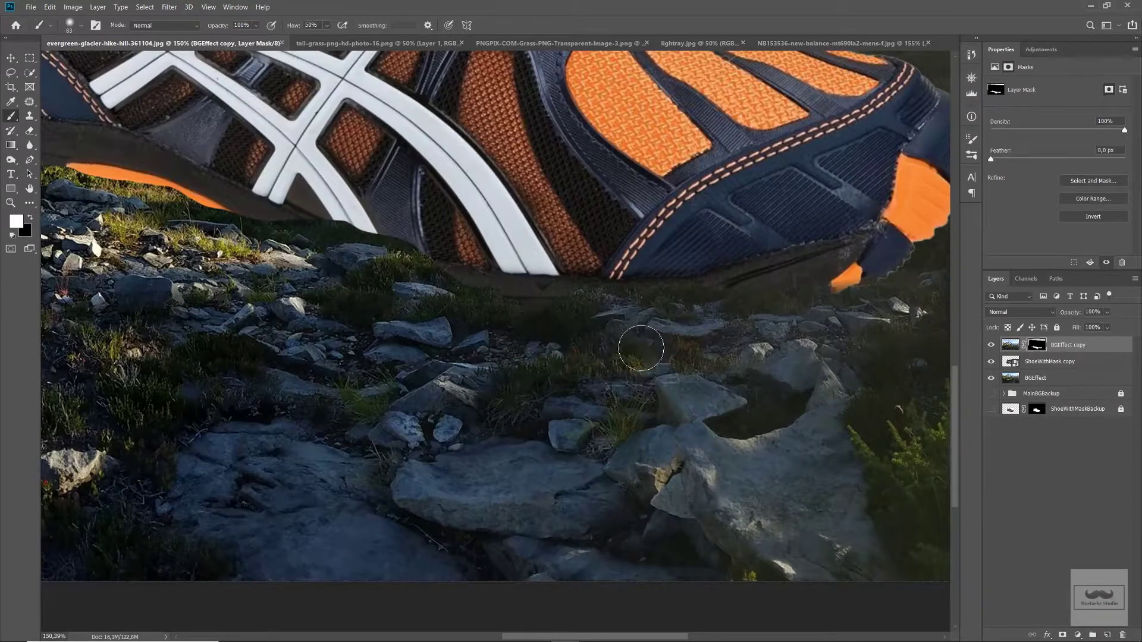
{"action": "scroll", "coordinate": [640, 348], "scroll_direction": "up", "scroll_amount": 4}
{"action": "key", "text": "x"}
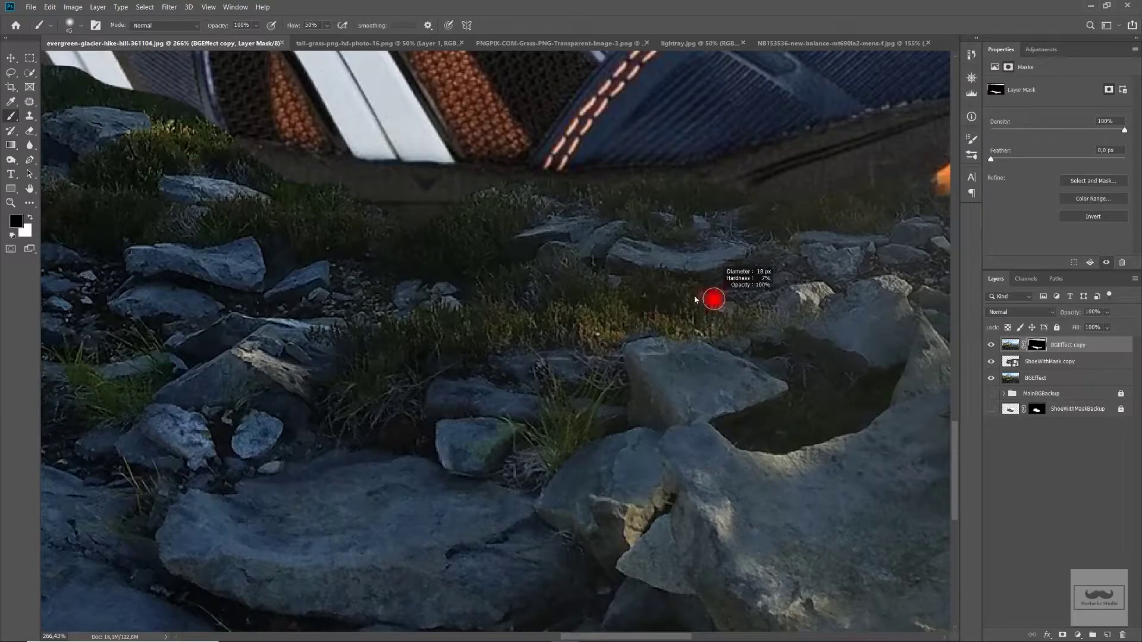
{"action": "left_click_drag", "start_coordinate": [689, 359], "coordinate": [659, 359]}
{"action": "scroll", "coordinate": [627, 330], "scroll_direction": "down", "scroll_amount": 8}
{"action": "scroll", "coordinate": [430, 334], "scroll_direction": "up", "scroll_amount": 5}
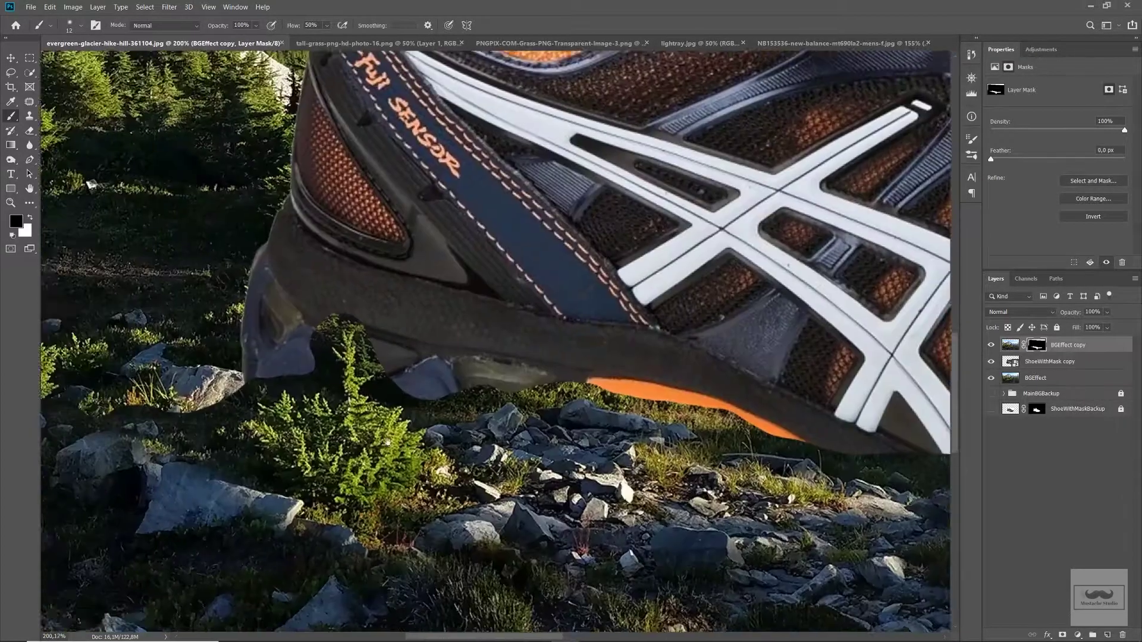
{"action": "scroll", "coordinate": [429, 335], "scroll_direction": "up", "scroll_amount": 5}
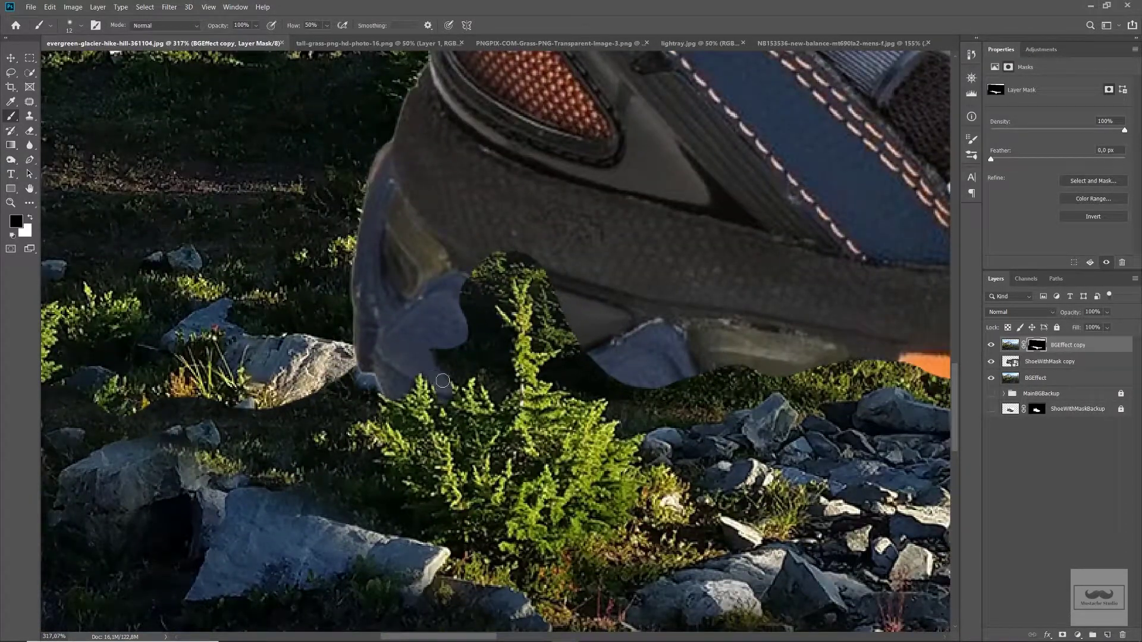
{"action": "left_click_drag", "start_coordinate": [463, 348], "coordinate": [512, 381]}
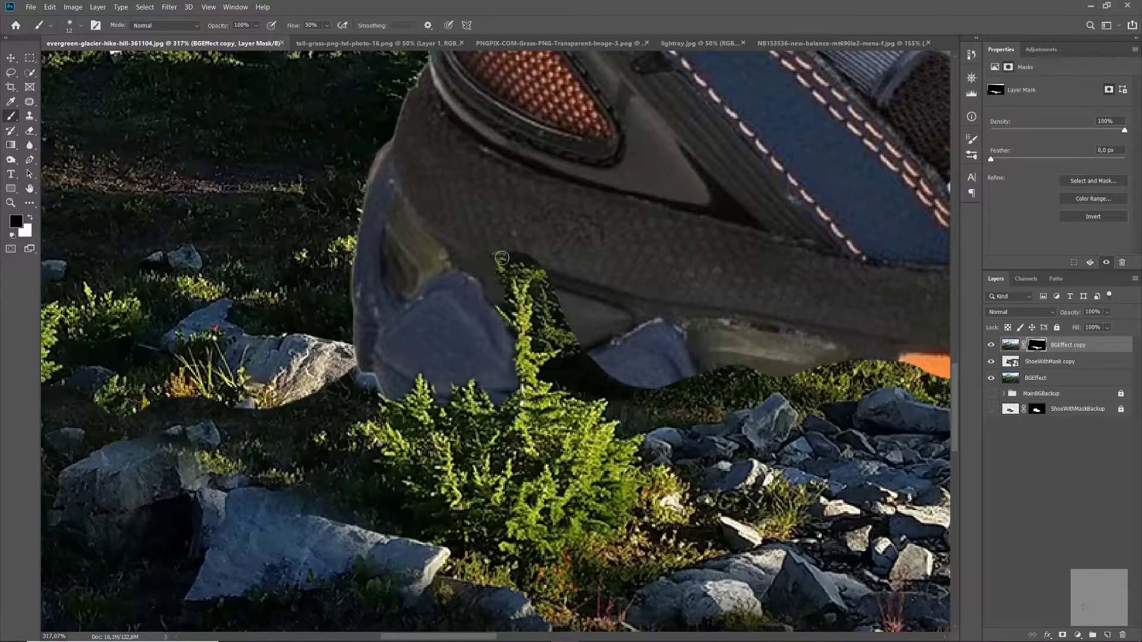
- Pan along the ground edge right of the bush to continue the white mask touch-ups
{"action": "scroll", "coordinate": [495, 297], "scroll_direction": "up", "scroll_amount": 1}
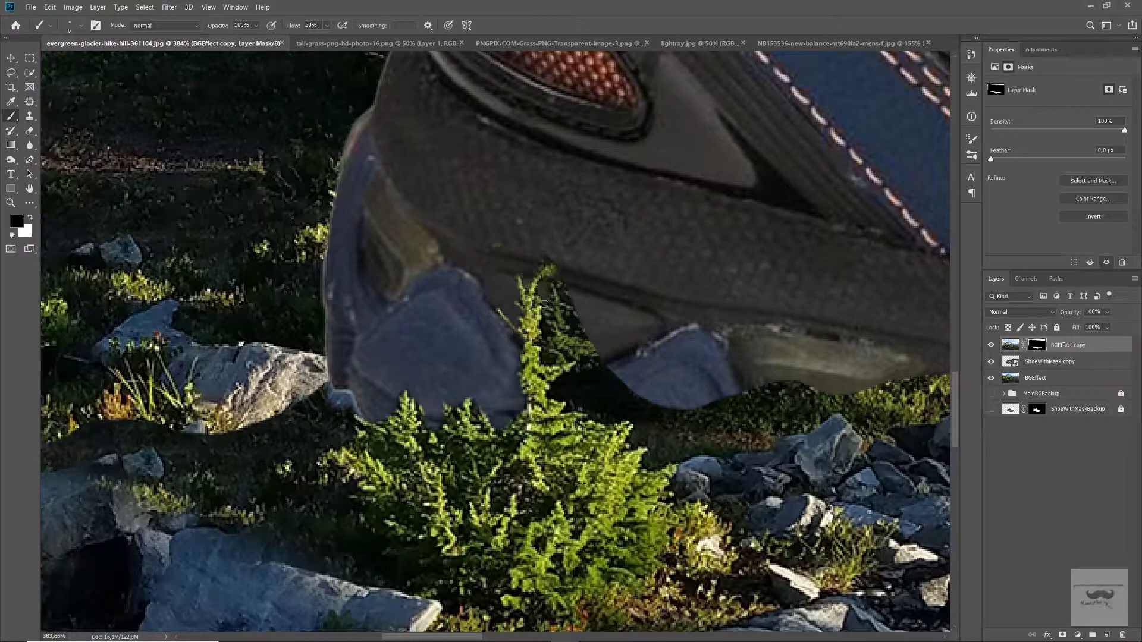
{"action": "mouse_move", "coordinate": [585, 386]}
{"action": "left_mouse_down"}
{"action": "mouse_move", "coordinate": [569, 293]}
{"action": "mouse_move", "coordinate": [435, 195]}
{"action": "left_mouse_up"}
{"action": "key", "text": "x"}
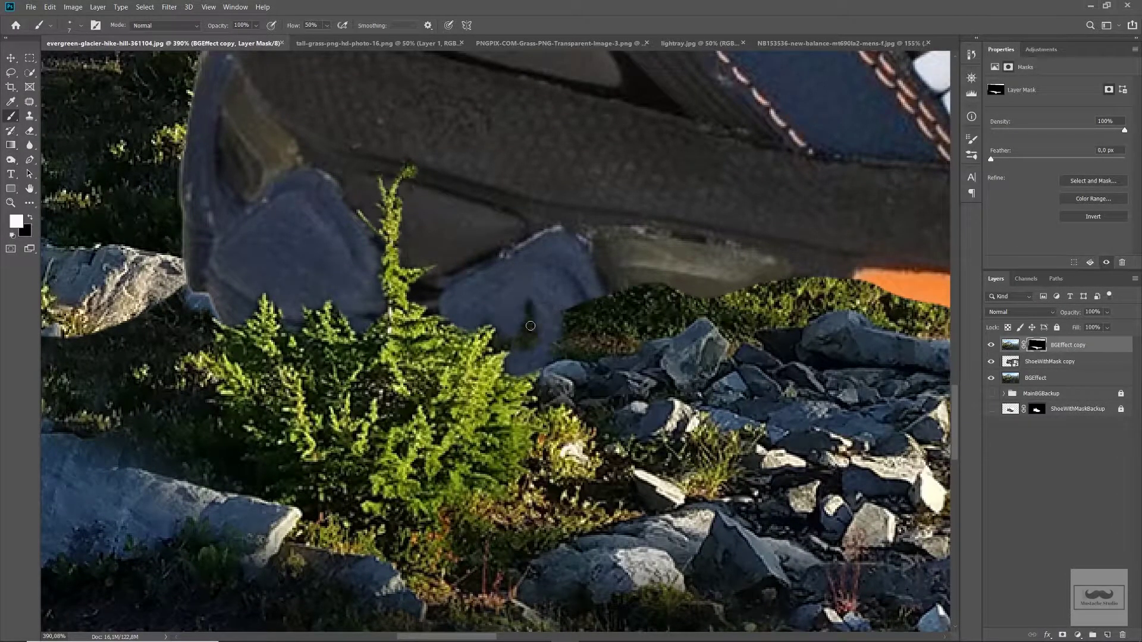
{"action": "left_click_drag", "start_coordinate": [498, 347], "coordinate": [455, 320]}
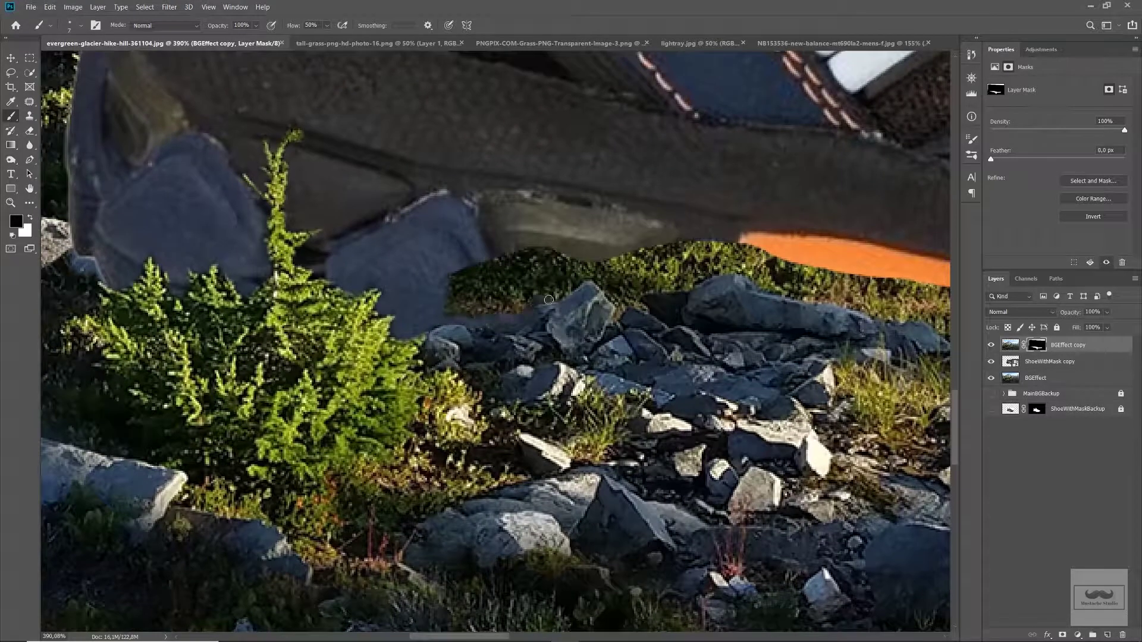
{"action": "left_click_drag", "start_coordinate": [548, 300], "coordinate": [398, 232]}
- Lasso three ground patches along the heel side of the sole and fill them black on the BGEffect copy mask
{"action": "key", "text": "l"}
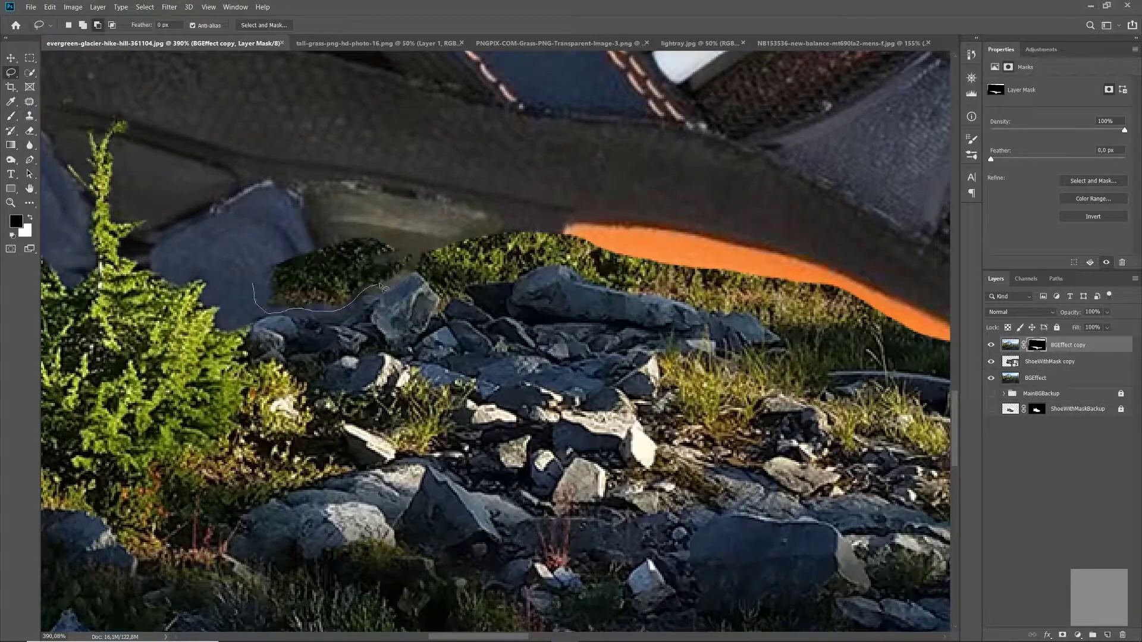
{"action": "left_click_drag", "start_coordinate": [381, 287], "coordinate": [259, 229]}
{"action": "key", "text": "alt+BackSpace"}
{"action": "key", "text": "x"}
{"action": "key", "text": "ctrl+d"}
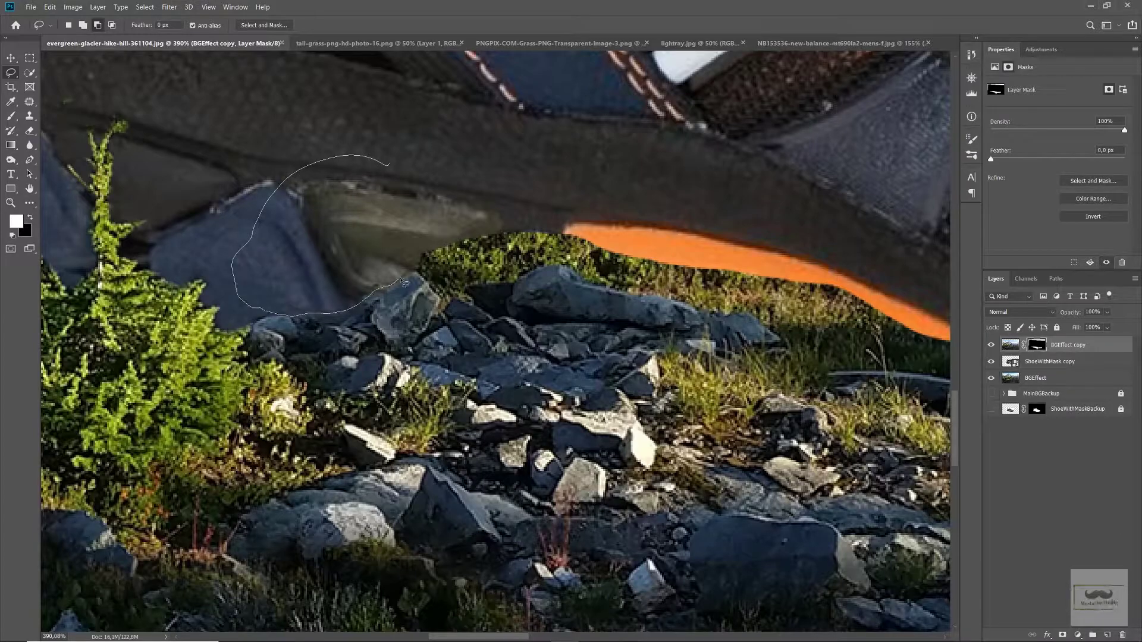
{"action": "left_click_drag", "start_coordinate": [405, 284], "coordinate": [439, 297]}
{"action": "key", "text": "alt+BackSpace"}
{"action": "key", "text": "ctrl+d"}
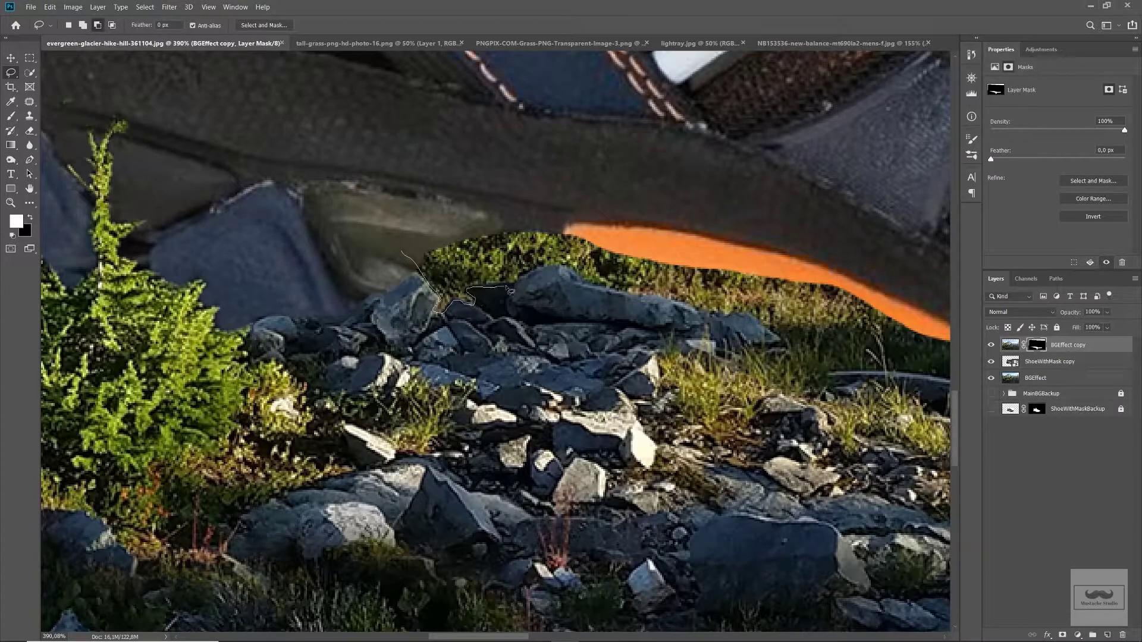
{"action": "left_click_drag", "start_coordinate": [510, 290], "coordinate": [417, 255]}
{"action": "key", "text": "alt+BackSpace"}
{"action": "key", "text": "ctrl+d"}
- Mask in rocks and grass over the mid-sole, including the area under the stripes
{"action": "left_click_drag", "start_coordinate": [562, 236], "coordinate": [354, 273]}
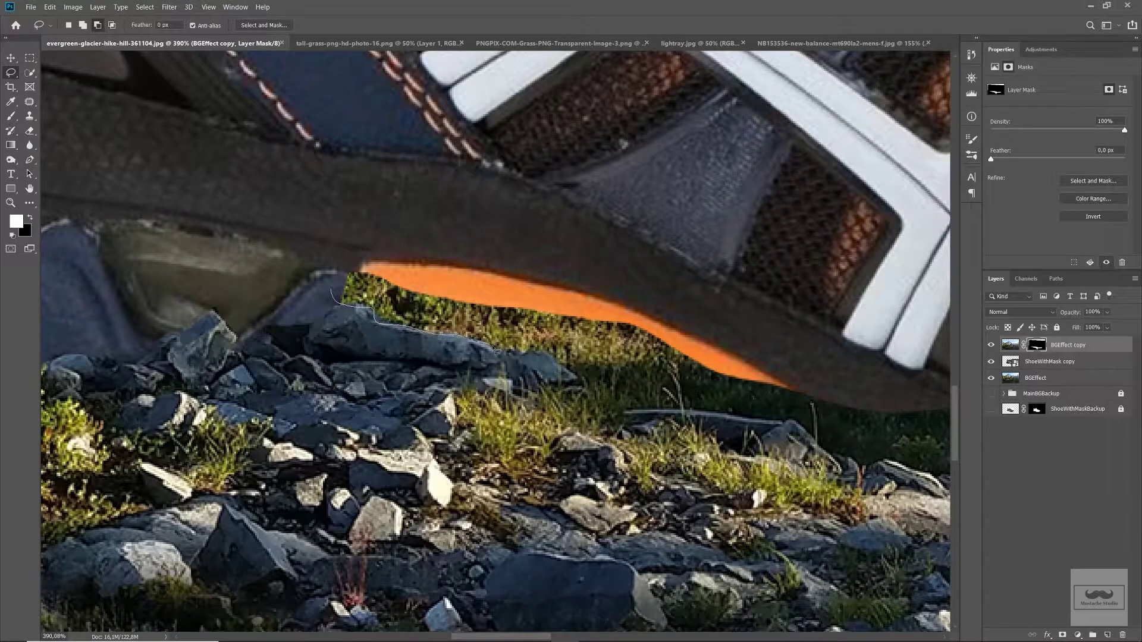
{"action": "left_click_drag", "start_coordinate": [600, 336], "coordinate": [598, 354]}
{"action": "key", "text": "alt+BackSpace"}
{"action": "key", "text": "ctrl+d"}
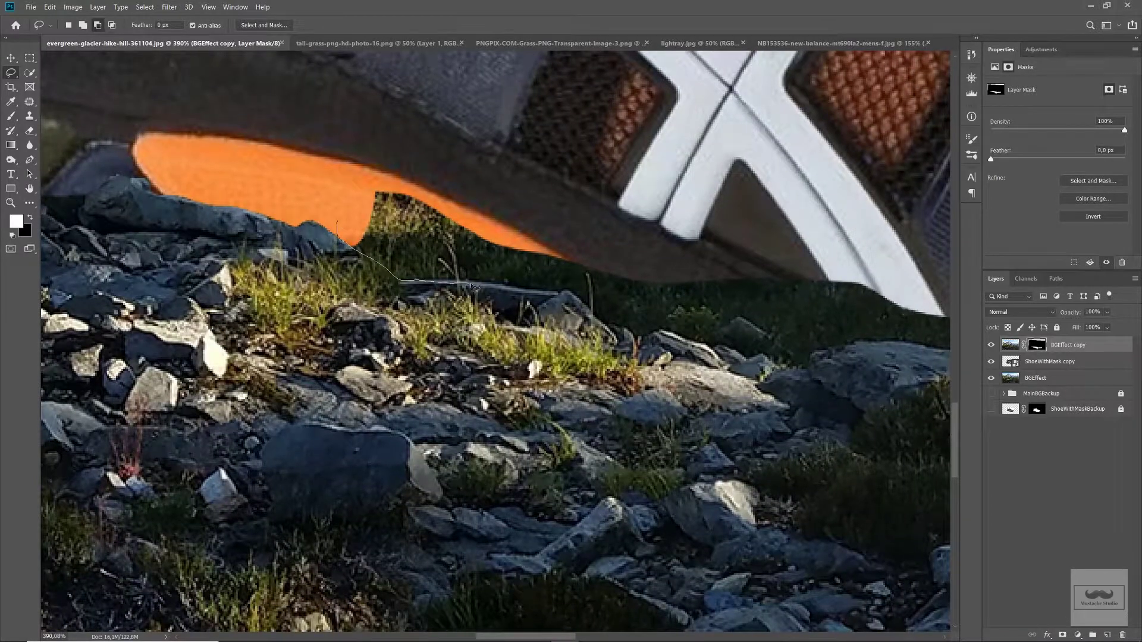
{"action": "left_click_drag", "start_coordinate": [420, 152], "coordinate": [416, 156]}
{"action": "key", "text": "alt+BackSpace"}
{"action": "key", "text": "ctrl+d"}
{"action": "scroll", "coordinate": [361, 259], "scroll_direction": "right", "scroll_amount": 5}
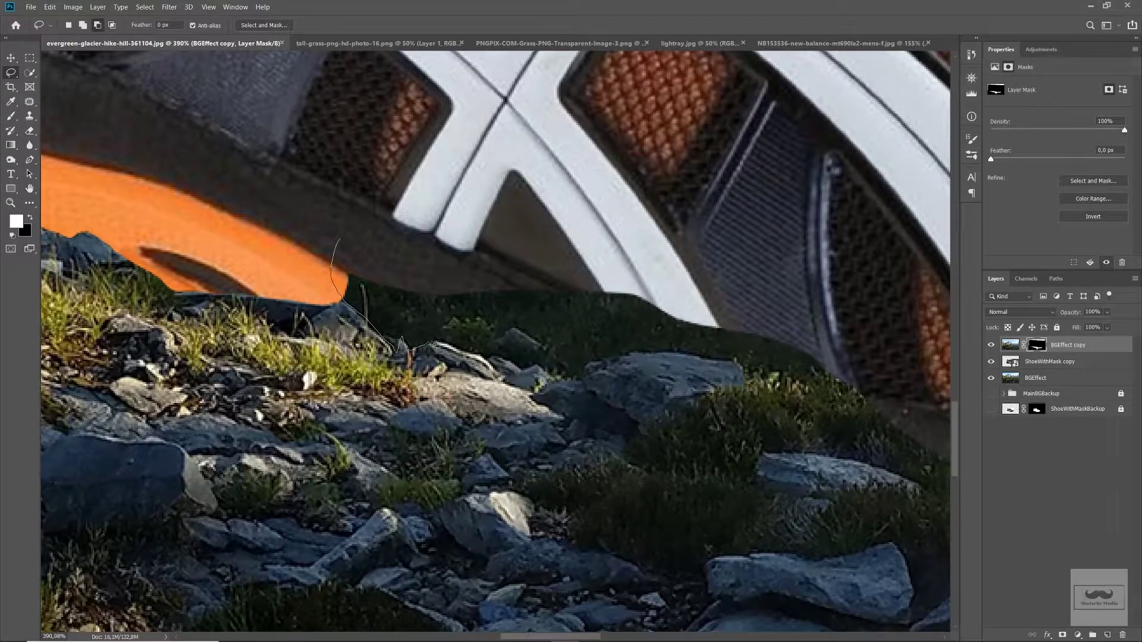
{"action": "left_click_drag", "start_coordinate": [574, 376], "coordinate": [339, 241]}
{"action": "key", "text": "alt+BackSpace"}
{"action": "key", "text": "ctrl+d"}
- Finish masking ground over the sole near the toe and blue toe area, then fit the composite in view
{"action": "left_click_drag", "start_coordinate": [590, 344], "coordinate": [394, 289]}
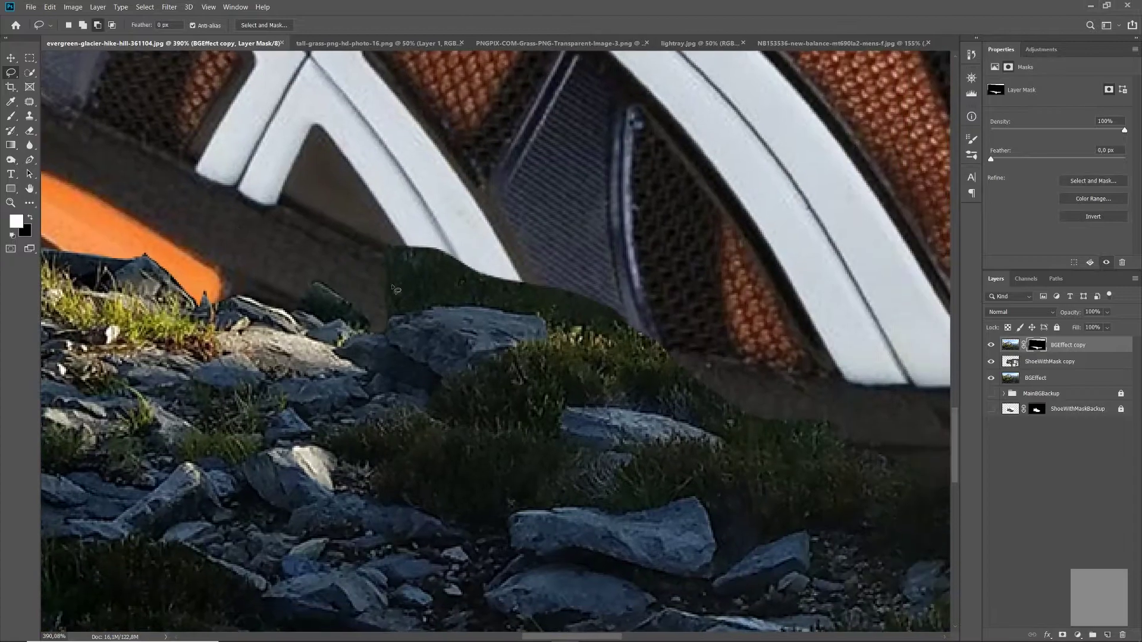
{"action": "mouse_move", "coordinate": [583, 335]}
{"action": "left_mouse_down"}
{"action": "mouse_move", "coordinate": [396, 191]}
{"action": "mouse_move", "coordinate": [276, 307]}
{"action": "left_mouse_up"}
{"action": "key", "text": "alt+BackSpace"}
{"action": "key", "text": "ctrl+d"}
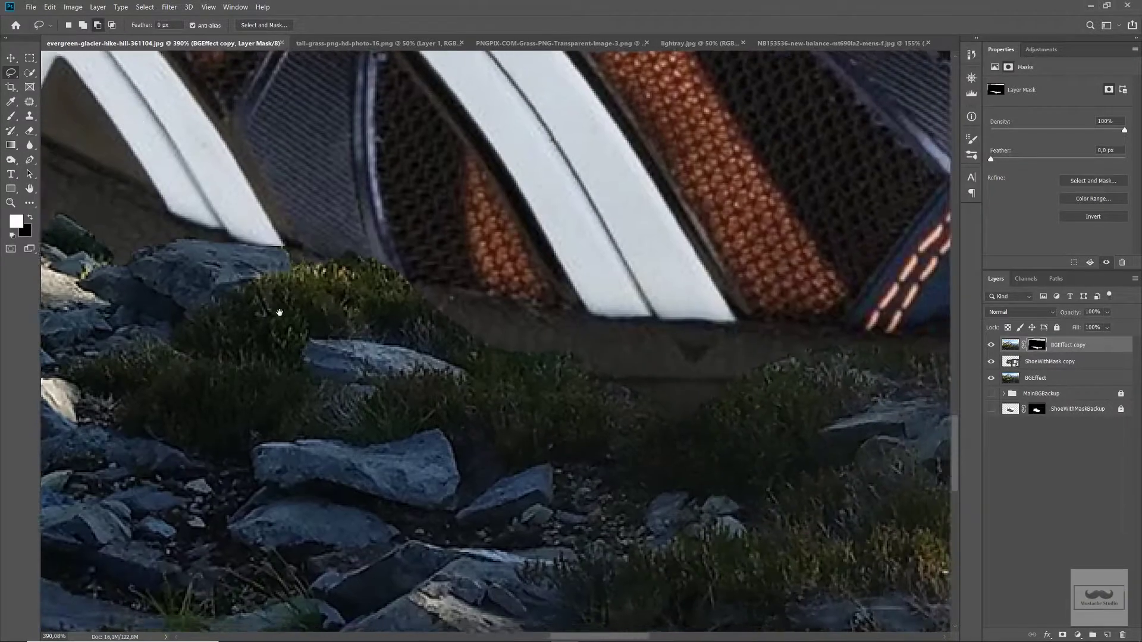
{"action": "scroll", "coordinate": [417, 298], "scroll_direction": "right", "scroll_amount": 8}
{"action": "scroll", "coordinate": [522, 376], "scroll_direction": "right", "scroll_amount": 5}
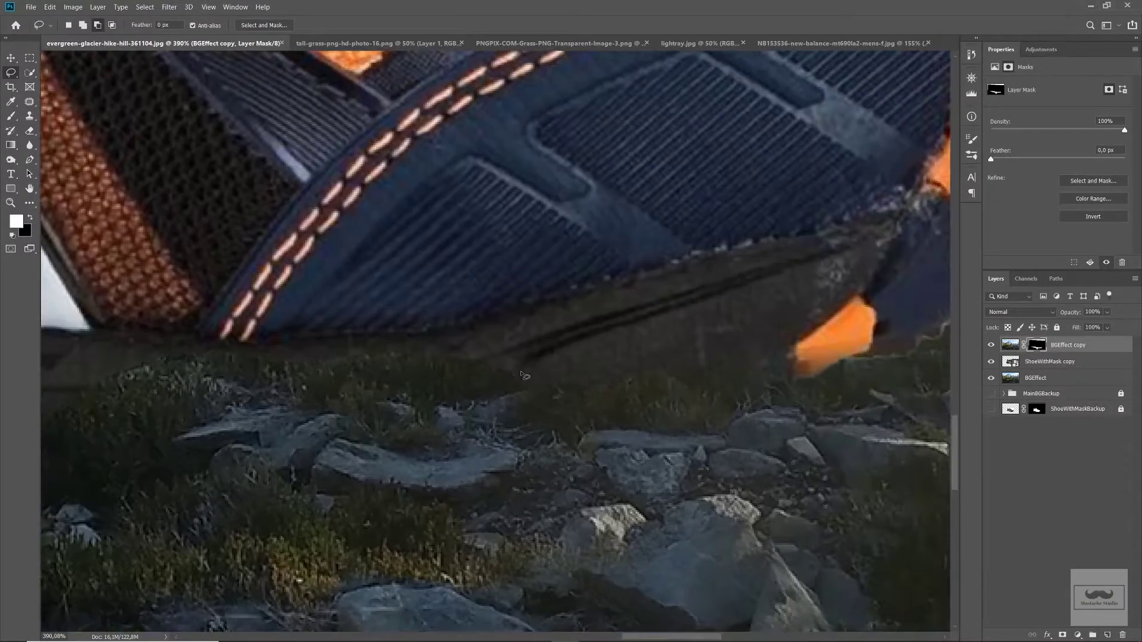
{"action": "left_click_drag", "start_coordinate": [250, 393], "coordinate": [249, 393]}
{"action": "key", "text": "alt+BackSpace"}
{"action": "key", "text": "ctrl+d"}
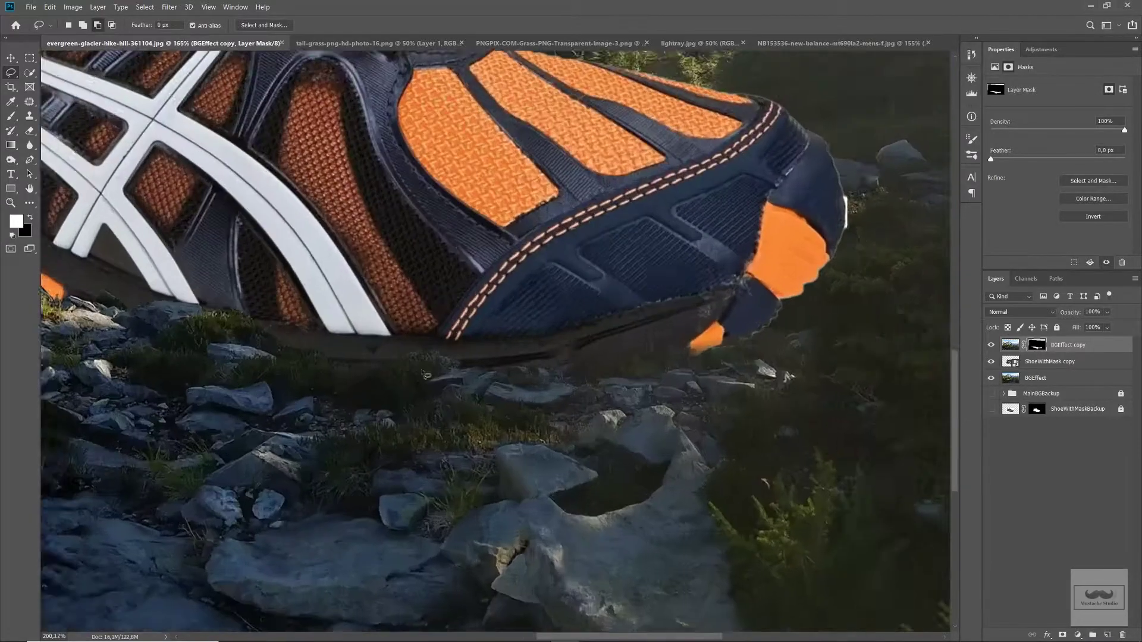
{"action": "scroll", "coordinate": [588, 371], "scroll_direction": "up", "scroll_amount": 2}
{"action": "left_click_drag", "start_coordinate": [485, 367], "coordinate": [484, 367]}
{"action": "key", "text": "alt+BackSpace"}
{"action": "key", "text": "ctrl+d"}
{"action": "scroll", "coordinate": [485, 366], "scroll_direction": "down", "scroll_amount": 3}
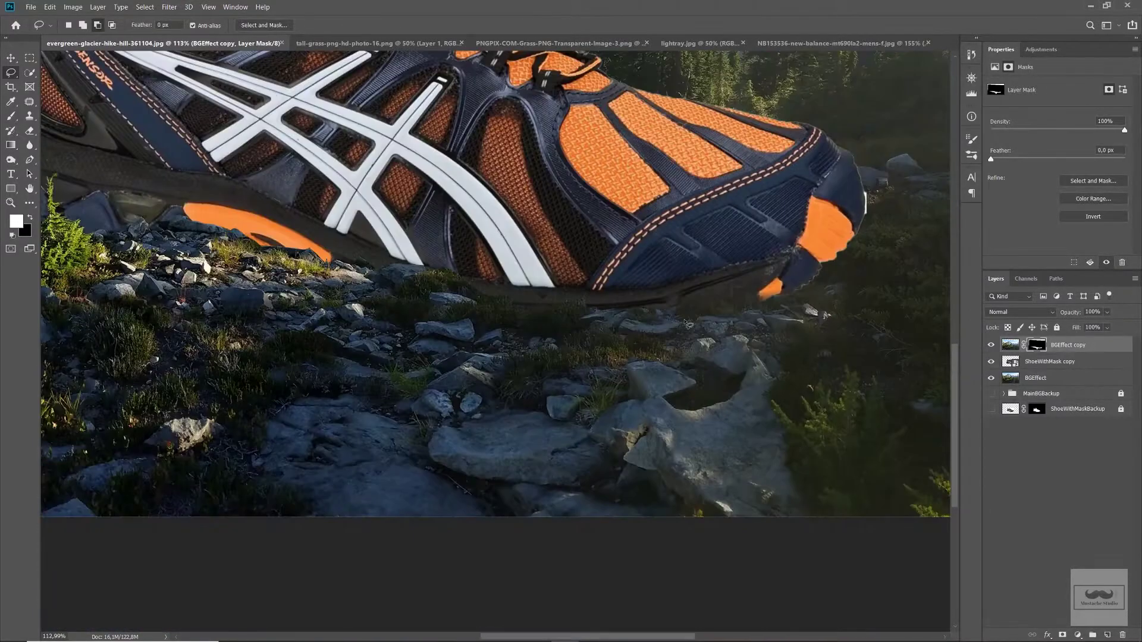
{"action": "scroll", "coordinate": [475, 416], "scroll_direction": "down", "scroll_amount": 3}
{"action": "scroll", "coordinate": [469, 512], "scroll_direction": "up", "scroll_amount": 3}
{"action": "key", "text": "ctrl+0"}
- Bring the tall-grass layer into the composite, shrunk and placed beside the heel
{"action": "key", "text": "v"}
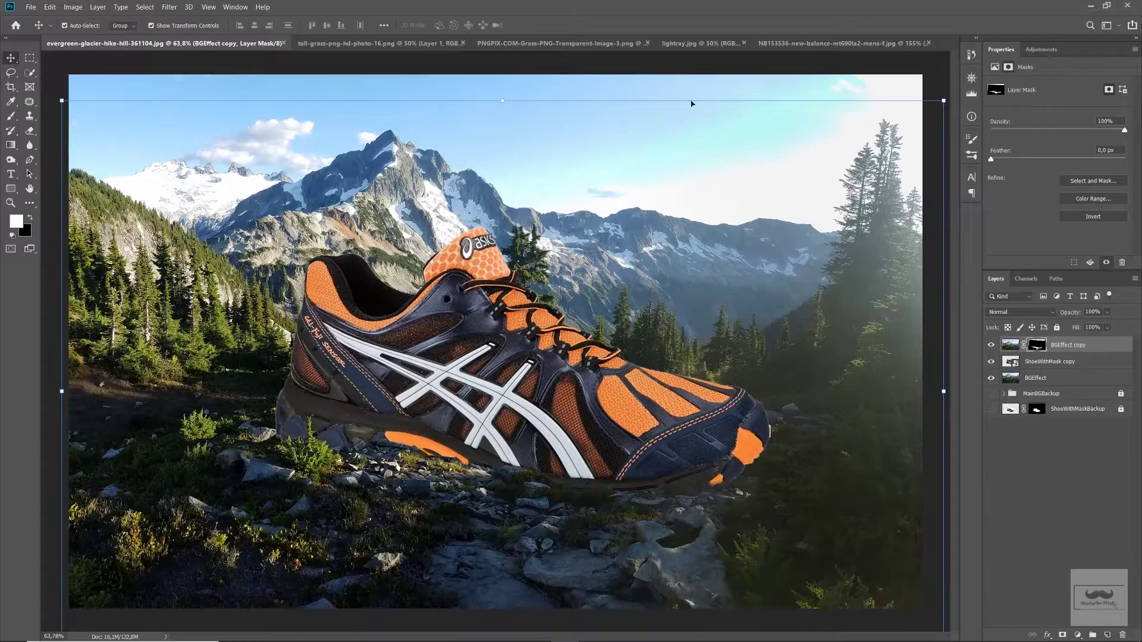
{"action": "left_click", "coordinate": [268, 136]}
{"action": "left_click", "coordinate": [276, 49]}
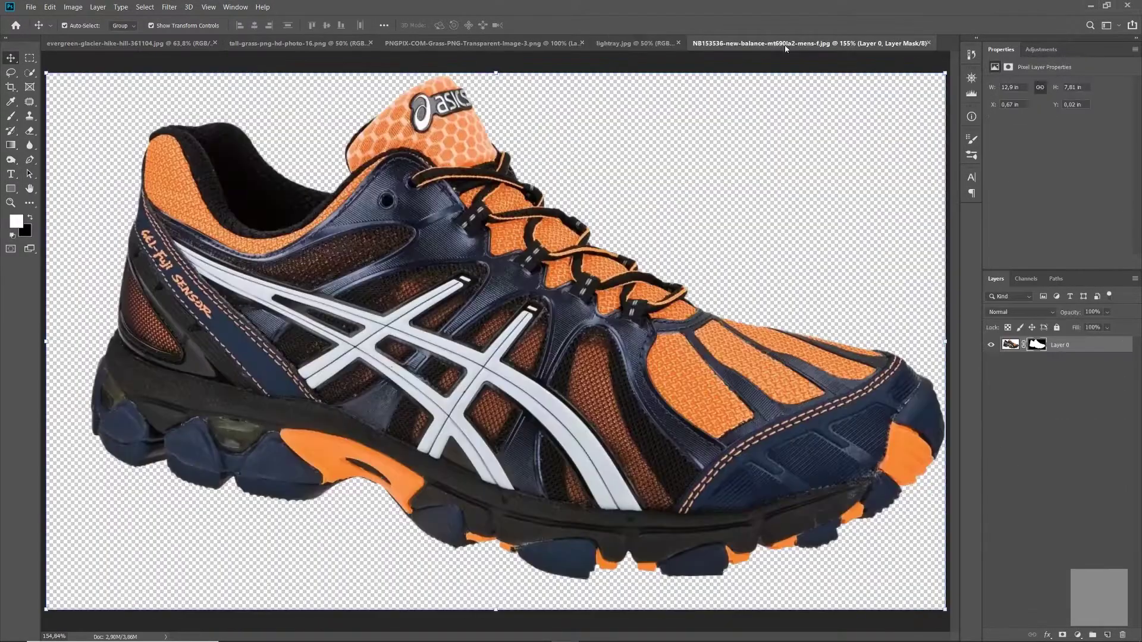
{"action": "left_click_drag", "start_coordinate": [1011, 353], "coordinate": [1000, 348]}
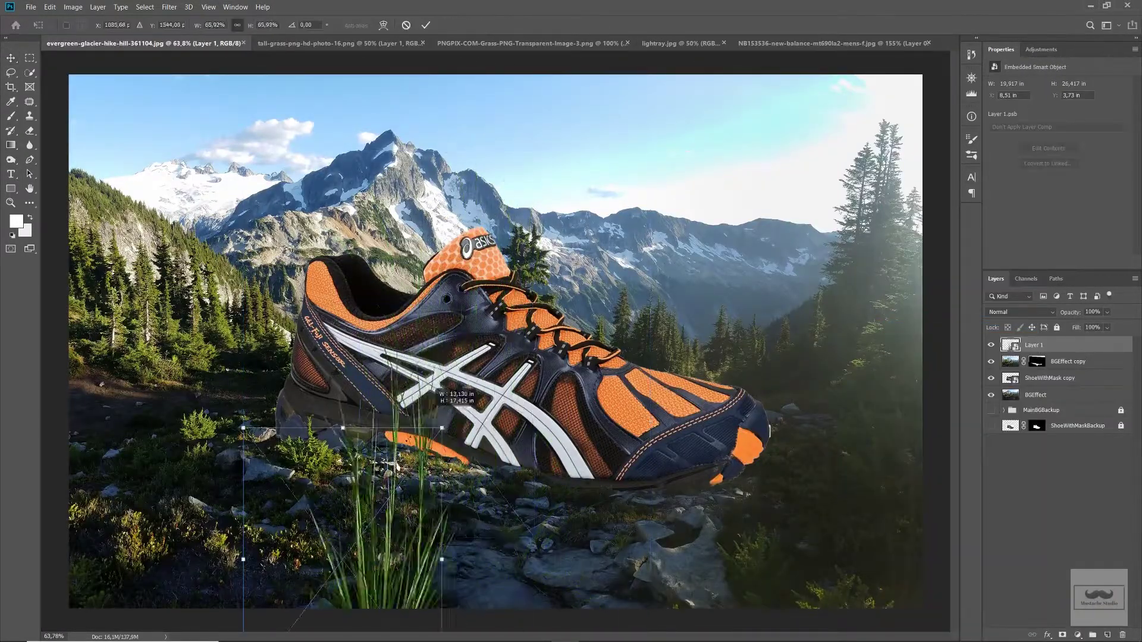
{"action": "left_click_drag", "start_coordinate": [443, 425], "coordinate": [299, 418]}
- Add a layer mask to the new grass layer and begin renaming it
{"action": "scroll", "coordinate": [299, 418], "scroll_direction": "up", "scroll_amount": 3, "text": "alt"}
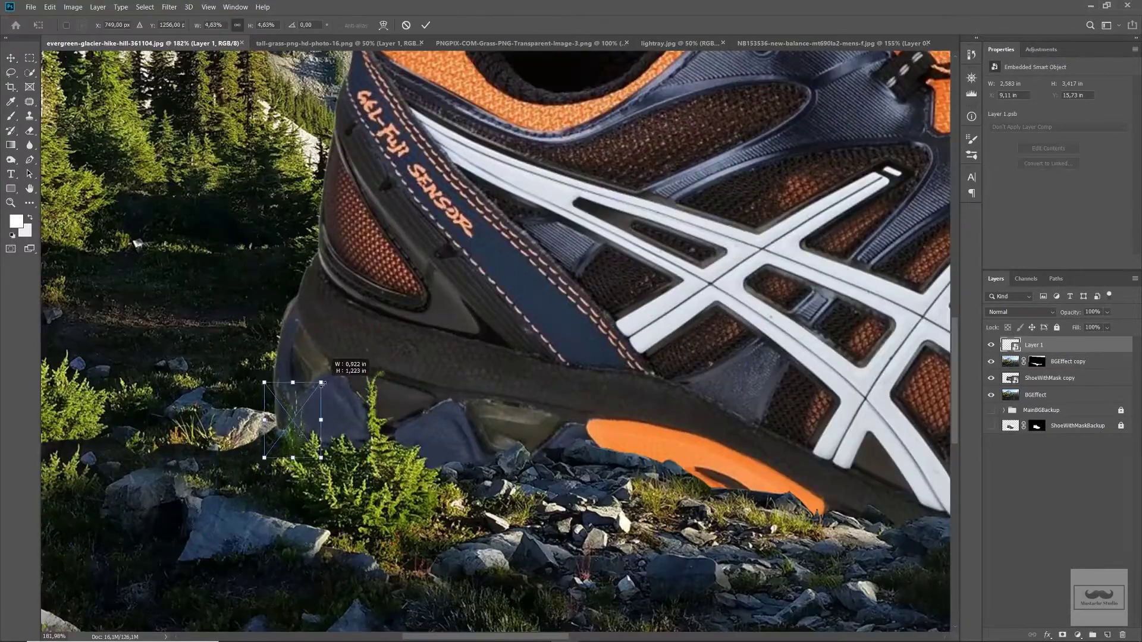
{"action": "scroll", "coordinate": [299, 418], "scroll_direction": "up", "scroll_amount": 3, "text": "alt"}
{"action": "left_click", "coordinate": [1062, 635]}
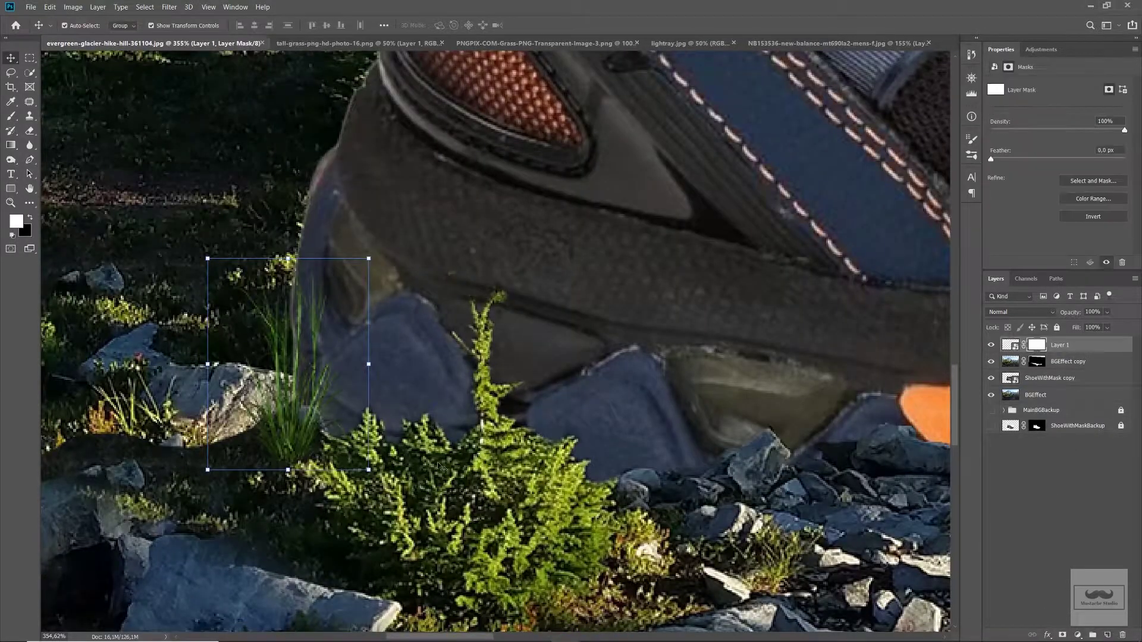
{"action": "key", "text": "b"}
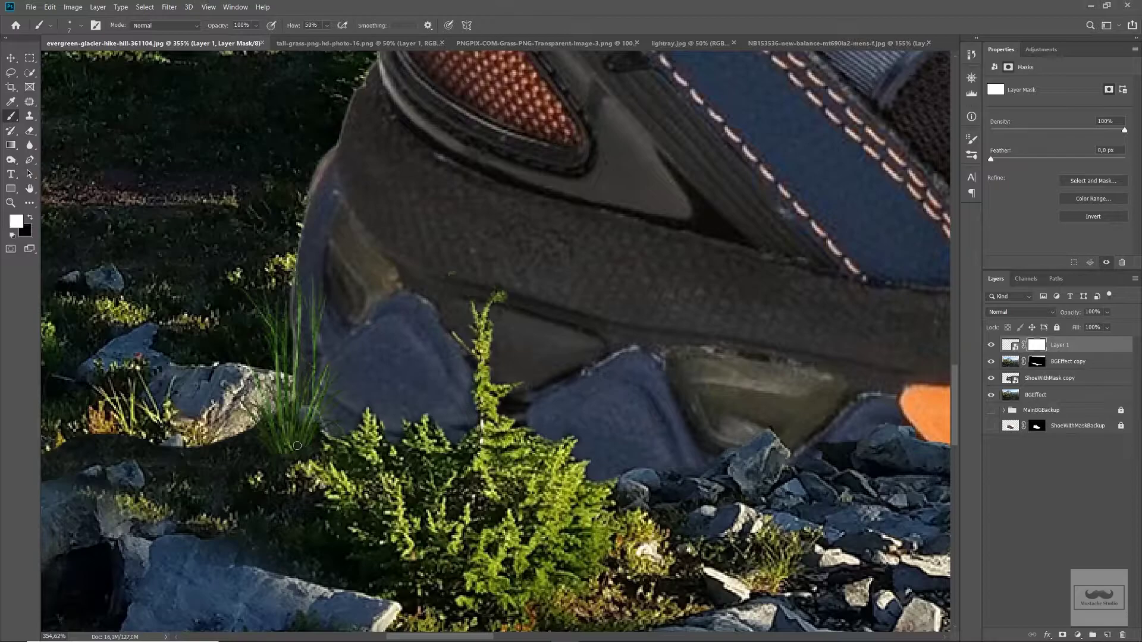
{"action": "key", "text": "ctrl+0"}
{"action": "double_click", "coordinate": [1059, 345]}
- Name the new layer Grass and the foreground ground layer BGFillFront
{"action": "type", "text": "Grass"}
{"action": "key", "text": "Tab"}
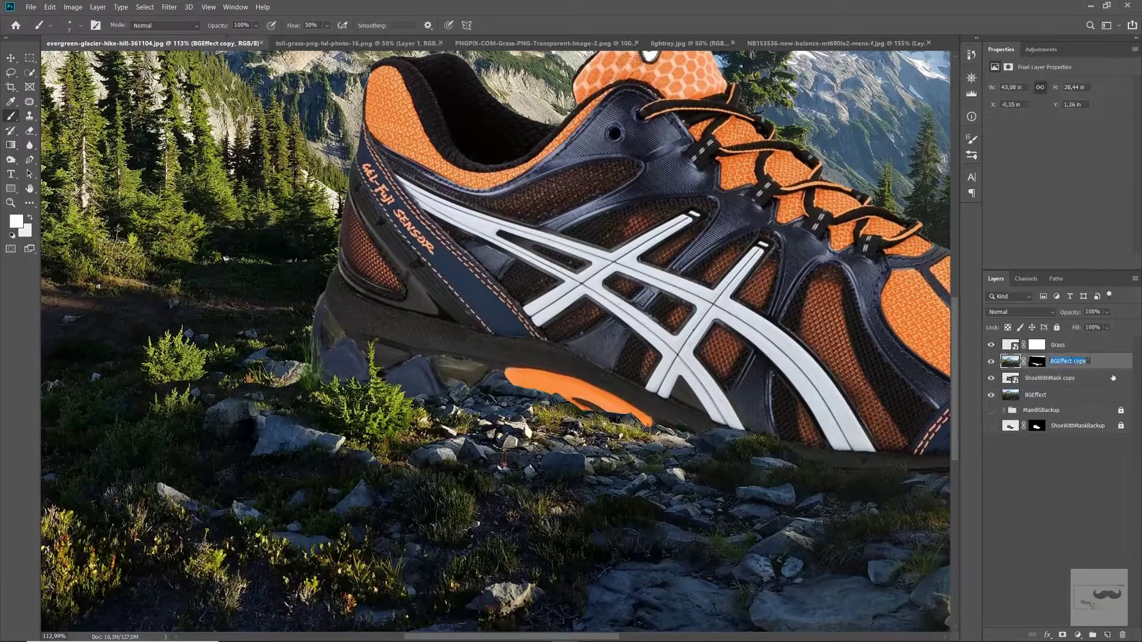
{"action": "type", "text": "BGFillFront"}
{"action": "key", "text": "Return"}
- Target the BGFillFront mask and brush it to blend the ground by the heel
{"action": "scroll", "coordinate": [494, 339], "scroll_direction": "right", "scroll_amount": 3}
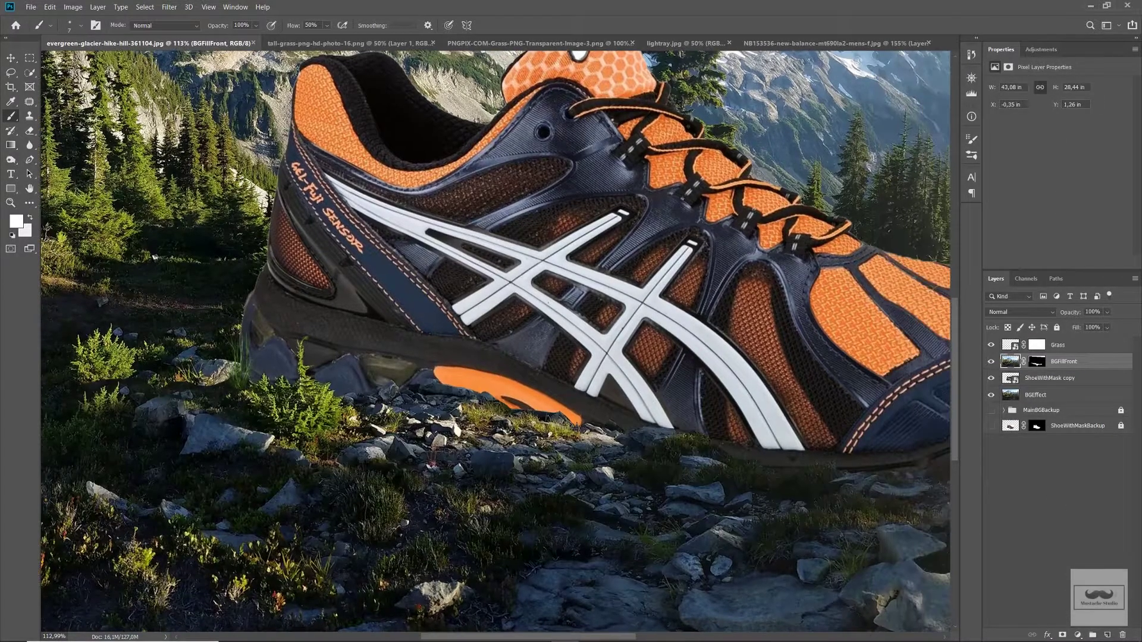
{"action": "scroll", "coordinate": [228, 403], "scroll_direction": "up", "scroll_amount": 2}
{"action": "left_click_drag", "start_coordinate": [247, 424], "coordinate": [247, 393]}
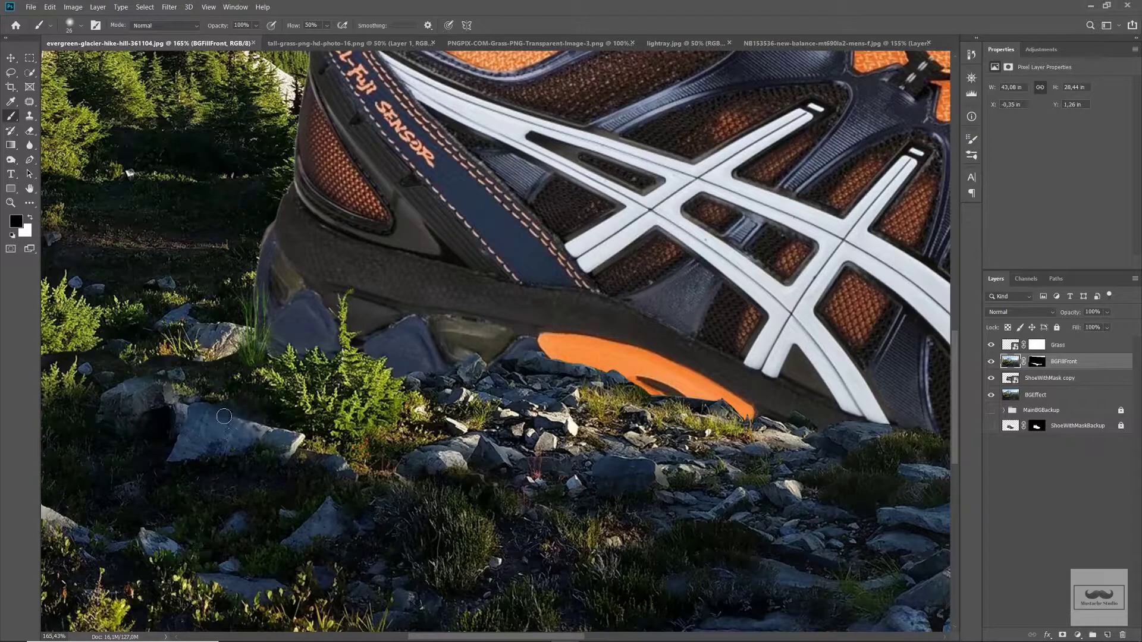
{"action": "key", "text": "ctrl+backslash"}
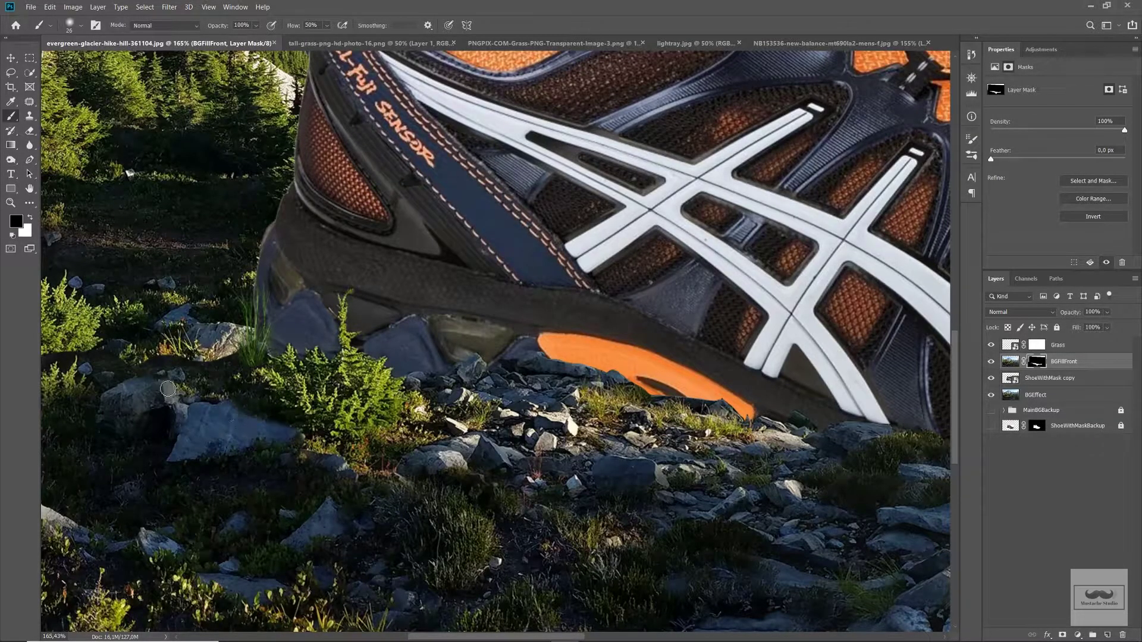
{"action": "left_click_drag", "start_coordinate": [241, 399], "coordinate": [279, 387]}
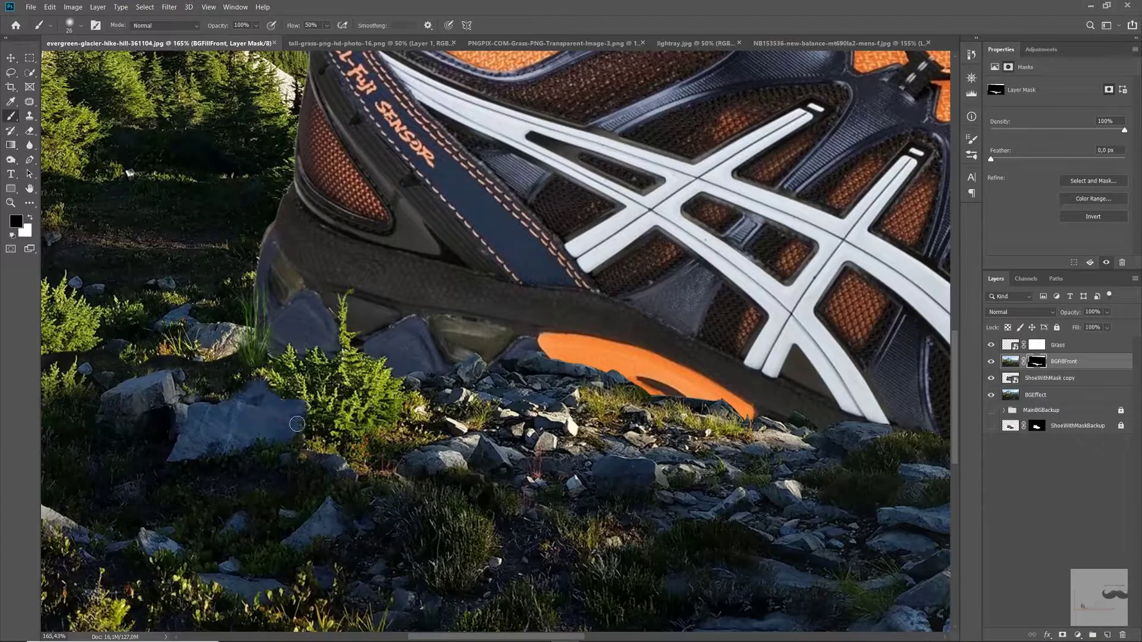
- Resize the brush, swap black and white, and paint the mask along the shoe's base
{"action": "key", "text": "bracketleft"}
{"action": "key", "text": "bracketleft"}
{"action": "scroll", "coordinate": [196, 357], "scroll_direction": "up", "scroll_amount": 3}
{"action": "key", "text": "x"}
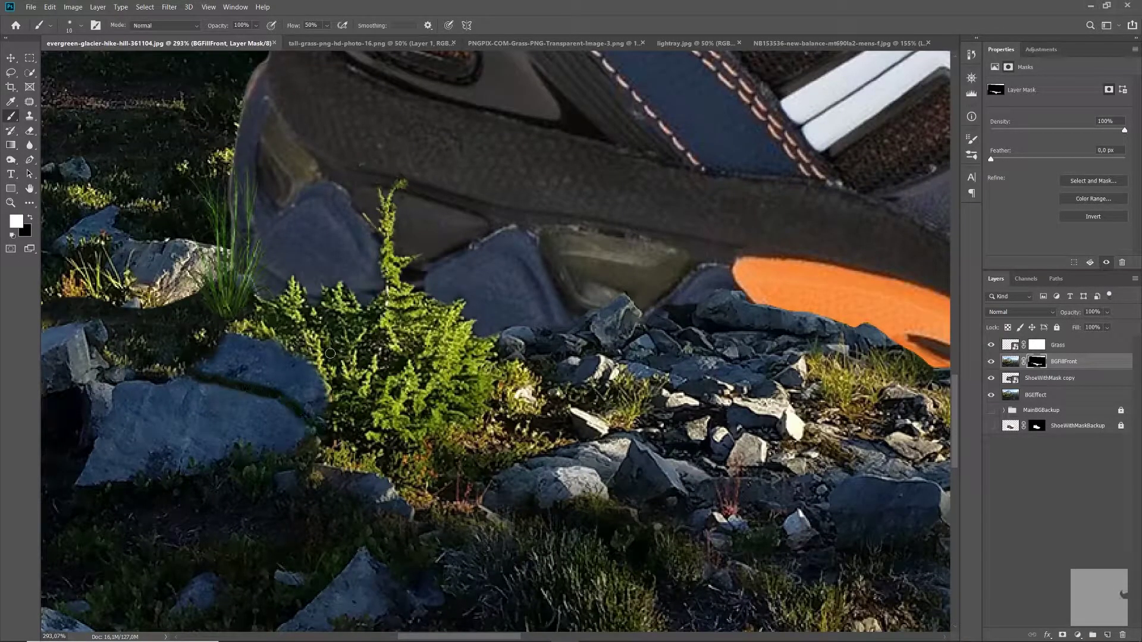
{"action": "key", "text": "bracketright"}
{"action": "key", "text": "bracketright"}
{"action": "scroll", "coordinate": [330, 354], "scroll_direction": "down", "scroll_amount": 3}
{"action": "mouse_move", "coordinate": [417, 387]}
{"action": "left_mouse_down"}
{"action": "mouse_move", "coordinate": [565, 474]}
{"action": "mouse_move", "coordinate": [387, 438]}
{"action": "left_mouse_up"}
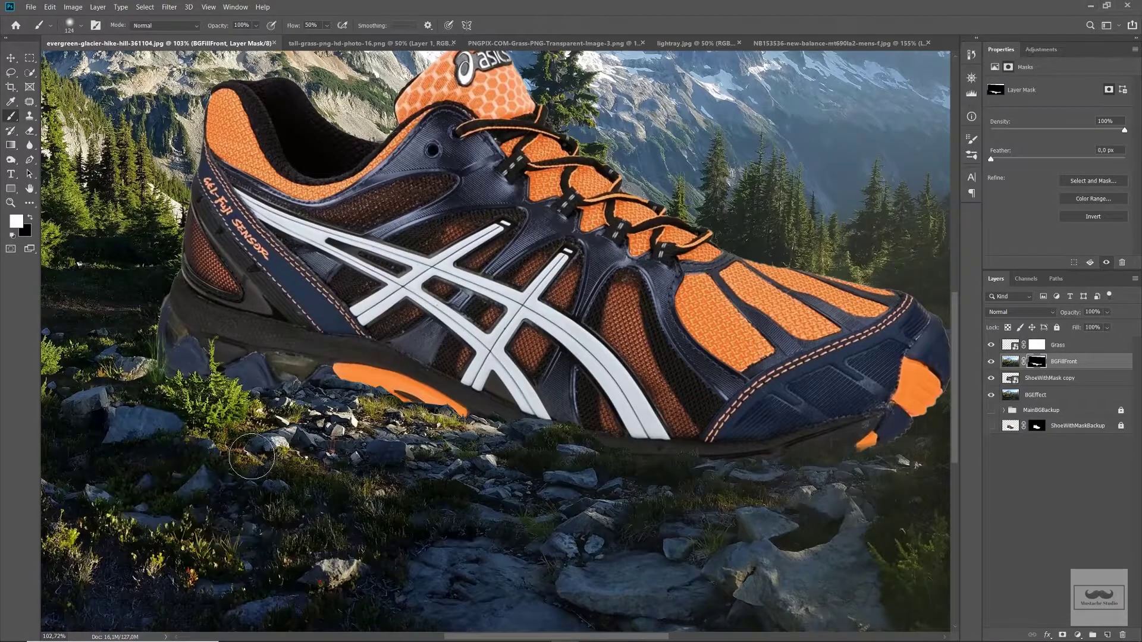
{"action": "scroll", "coordinate": [251, 456], "scroll_direction": "down", "scroll_amount": 3}
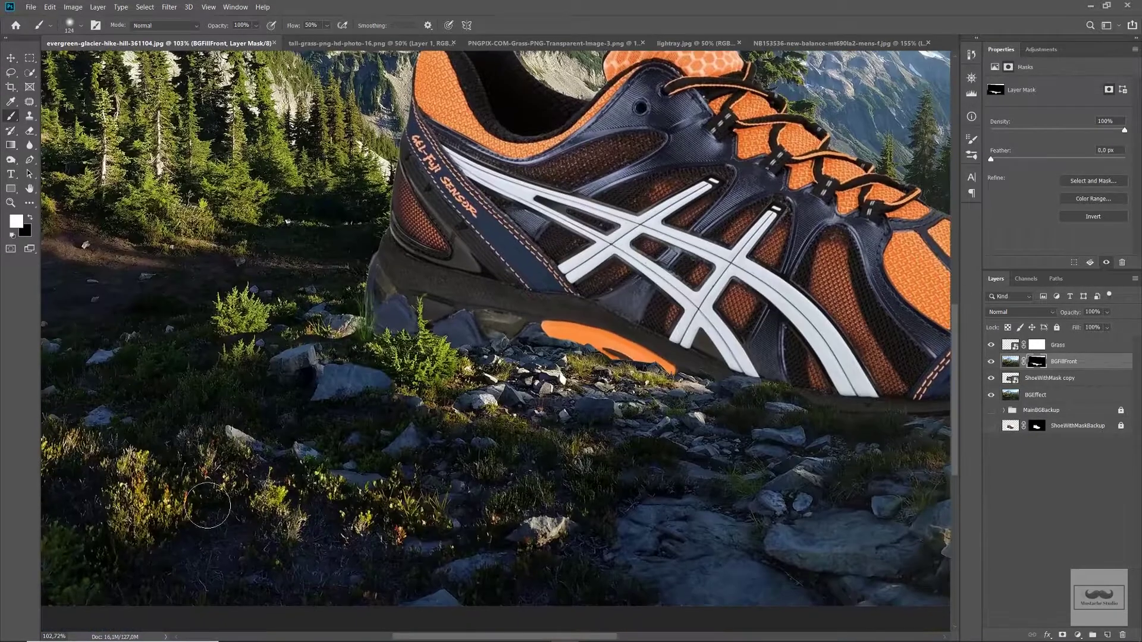
{"action": "key", "text": "x"}
{"action": "scroll", "coordinate": [865, 486], "scroll_direction": "right", "scroll_amount": 3}
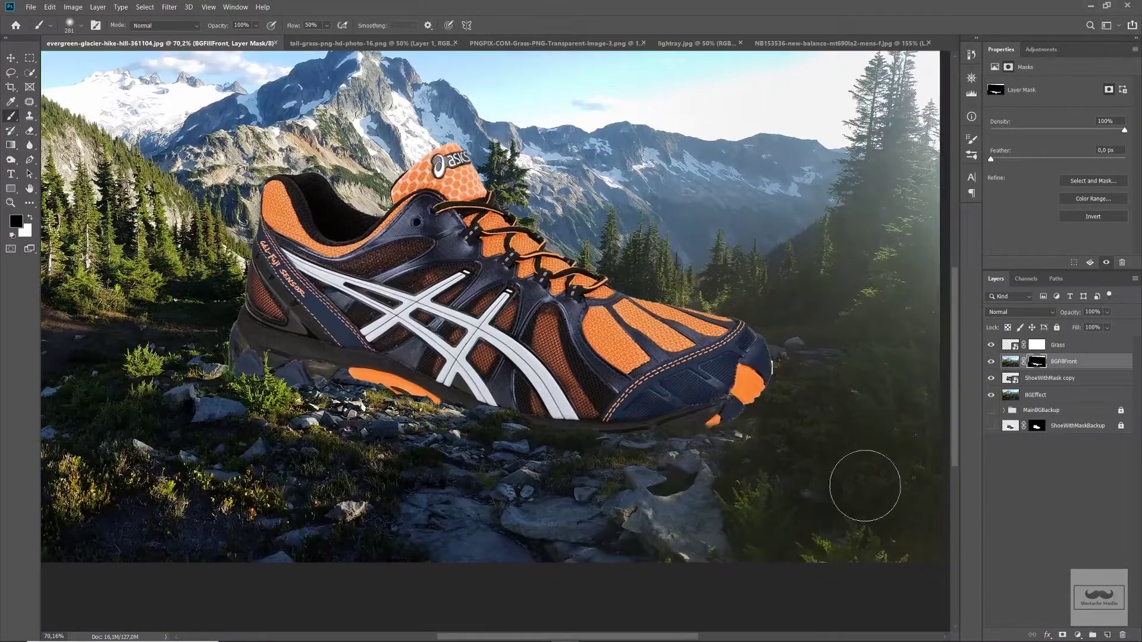
{"action": "scroll", "coordinate": [718, 502], "scroll_direction": "up", "scroll_amount": 3}
- Set the brush to white at about 69 px, then add a Color Balance adjustment above Grass with midtones toward yellow
{"action": "key", "text": "x"}
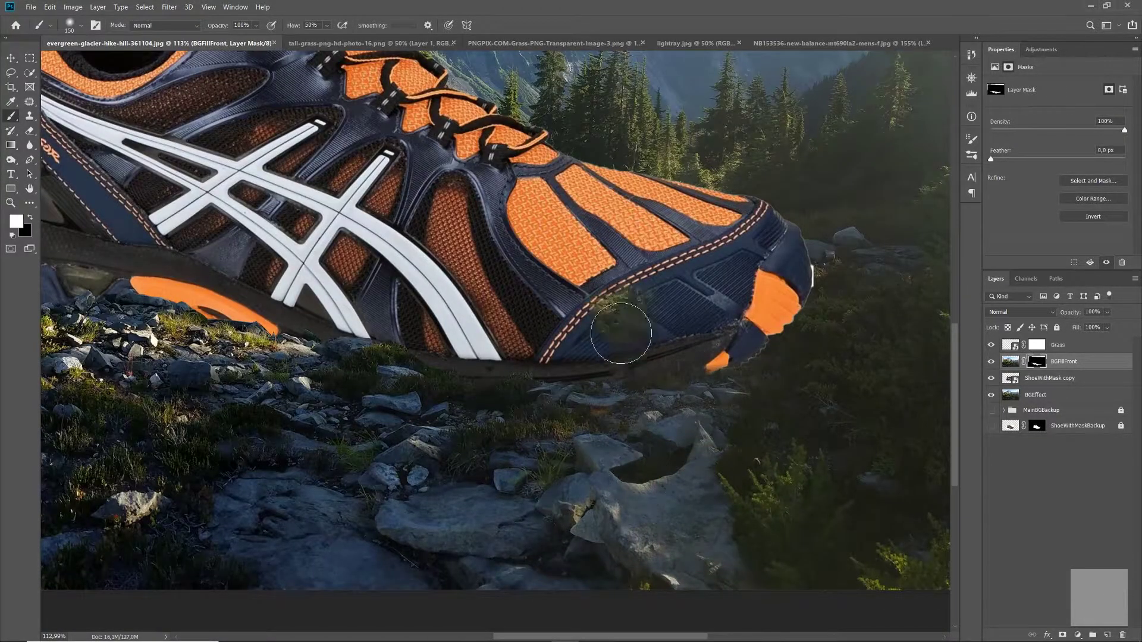
{"action": "left_click_drag", "start_coordinate": [594, 407], "coordinate": [593, 407]}
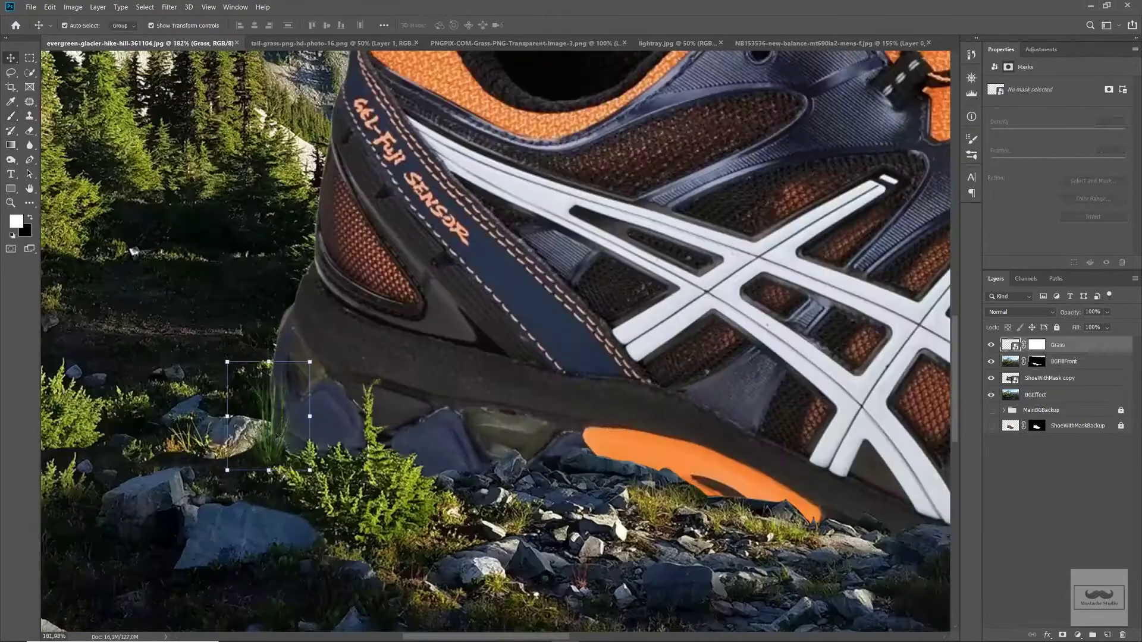
{"action": "left_click", "coordinate": [1078, 636]}
{"action": "left_click", "coordinate": [1077, 548]}
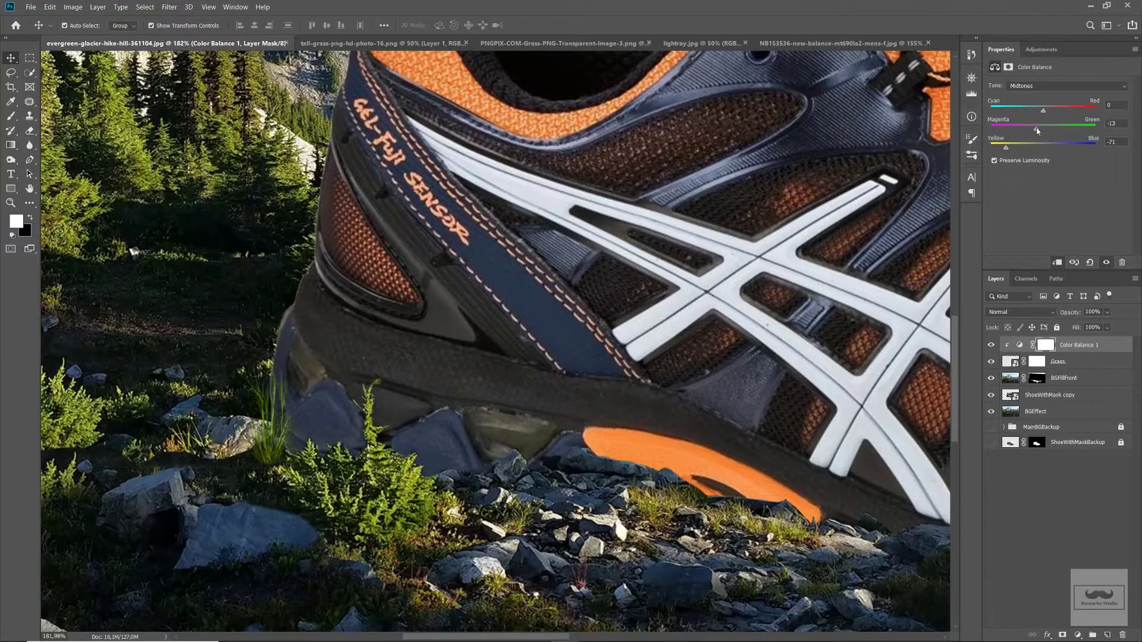
{"action": "key", "text": "ctrl+0"}
{"action": "left_click", "coordinate": [490, 43]}
- Mask out the grass covering the shoe's upper and apply the layer mask
{"action": "left_click", "coordinate": [205, 43]}
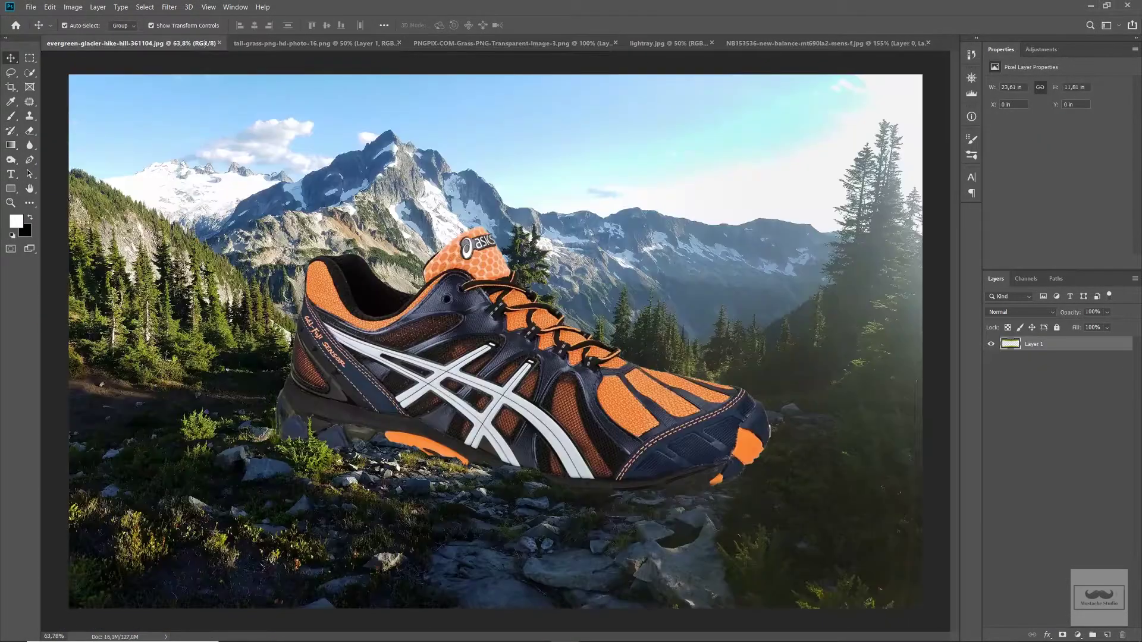
{"action": "left_click_drag", "start_coordinate": [383, 357], "coordinate": [565, 285]}
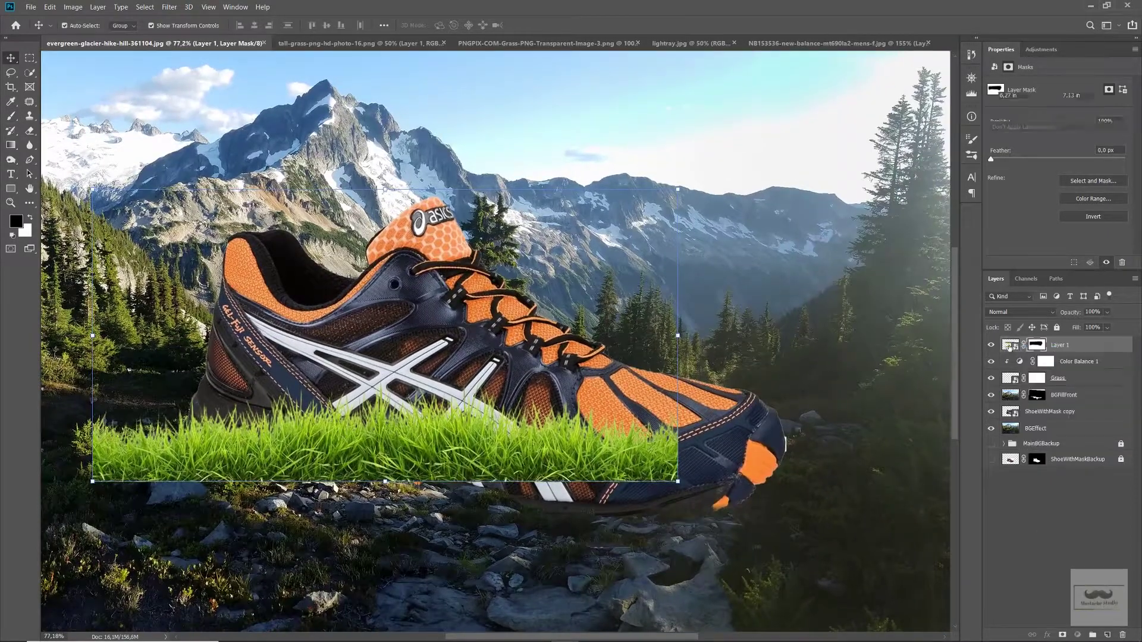
{"action": "right_click", "coordinate": [1009, 348]}
{"action": "left_click", "coordinate": [1058, 377]}
- Duplicate the grass, move the copy under the shoe, and delete the two extra grass layers
{"action": "key", "text": "ctrl+j"}
{"action": "key", "text": "ctrl+j"}
{"action": "left_click_drag", "start_coordinate": [586, 441], "coordinate": [663, 441]}
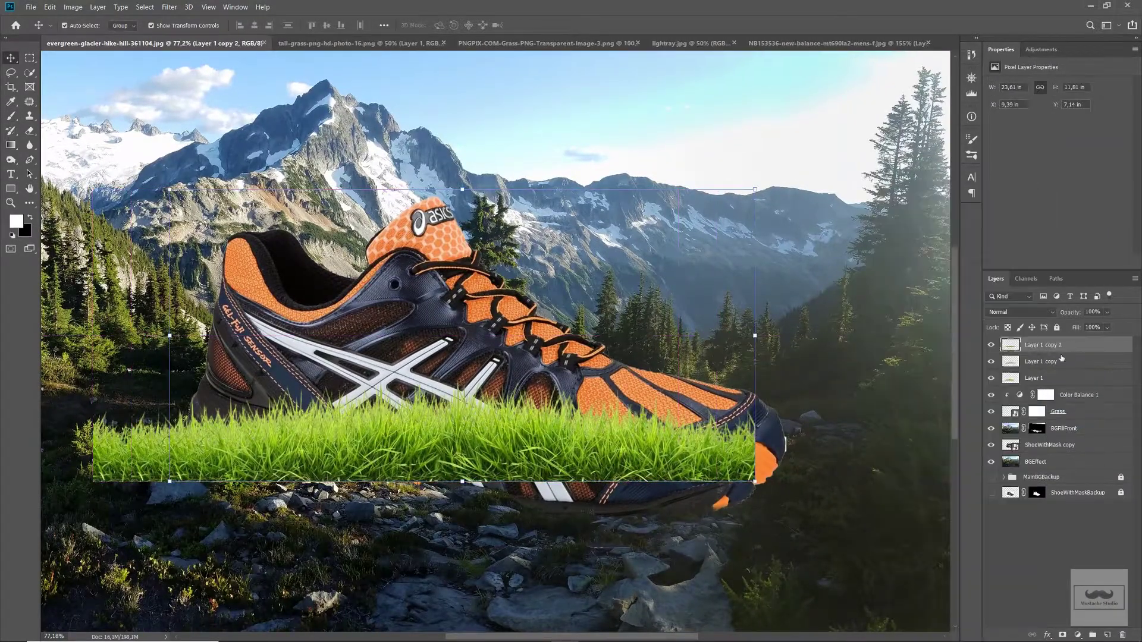
{"action": "left_click", "coordinate": [1047, 361]}
{"action": "key", "text": "Delete"}
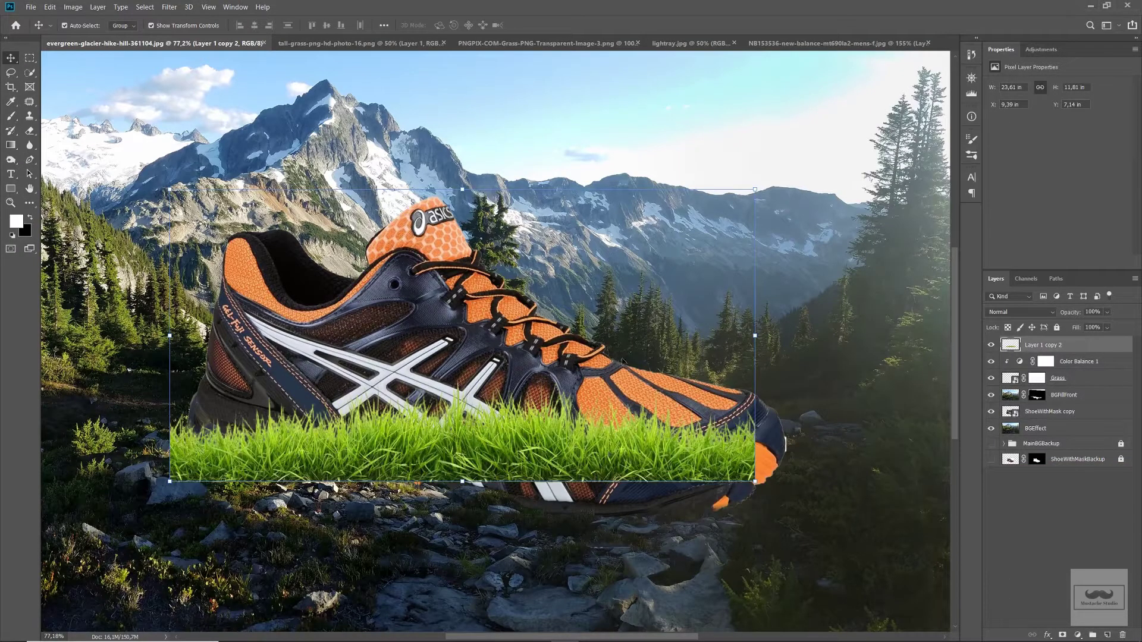
- Scale the grass strip to 38.56% and position it under the shoe's toe
{"action": "key", "text": "ctrl+0"}
{"action": "right_click", "coordinate": [1040, 345]}
{"action": "left_click_drag", "start_coordinate": [742, 219], "coordinate": [472, 380]}
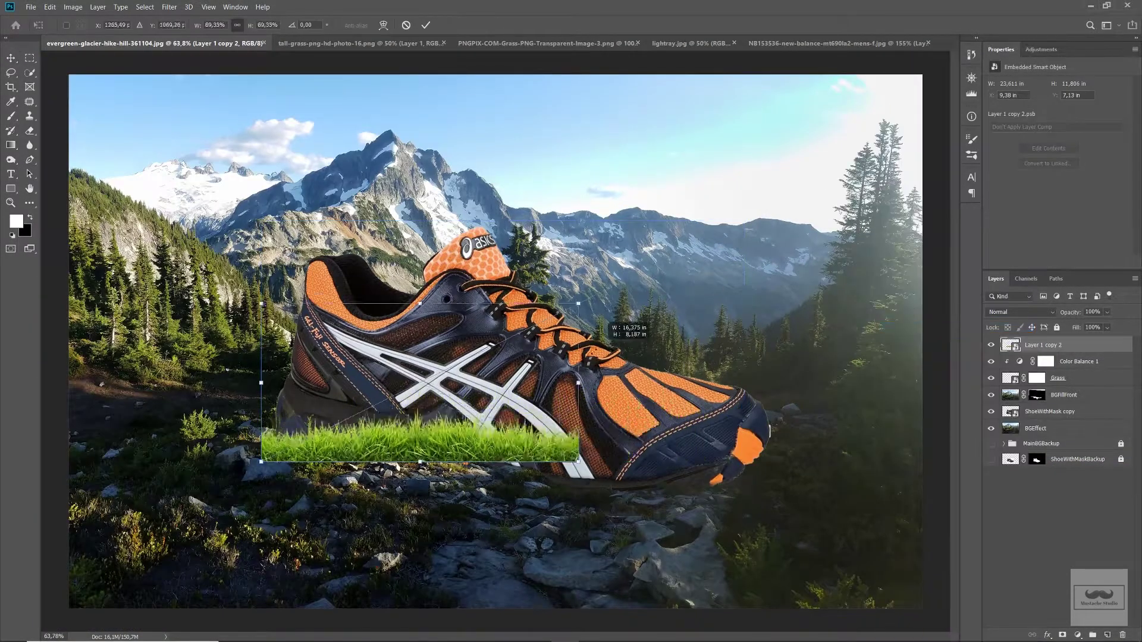
{"action": "mouse_move", "coordinate": [332, 449]}
{"action": "left_mouse_down"}
{"action": "mouse_move", "coordinate": [629, 496]}
{"action": "mouse_move", "coordinate": [730, 497]}
{"action": "left_mouse_up"}
{"action": "scroll", "coordinate": [629, 495], "scroll_direction": "up", "scroll_amount": 5}
- Warp the grass strip to follow the curve of the shoe's sole and commit
{"action": "right_click", "coordinate": [739, 485]}
{"action": "scroll", "coordinate": [730, 497], "scroll_direction": "up", "scroll_amount": 1}
{"action": "left_click_drag", "start_coordinate": [804, 355], "coordinate": [785, 318]}
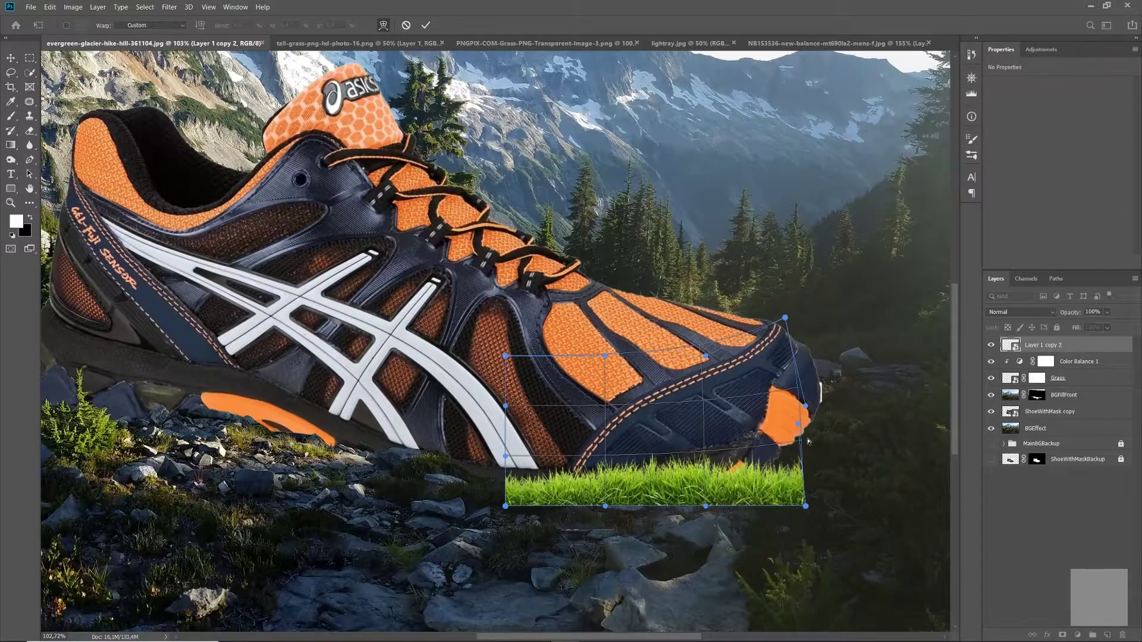
{"action": "left_click_drag", "start_coordinate": [505, 505], "coordinate": [502, 487]}
{"action": "left_click_drag", "start_coordinate": [806, 505], "coordinate": [812, 458]}
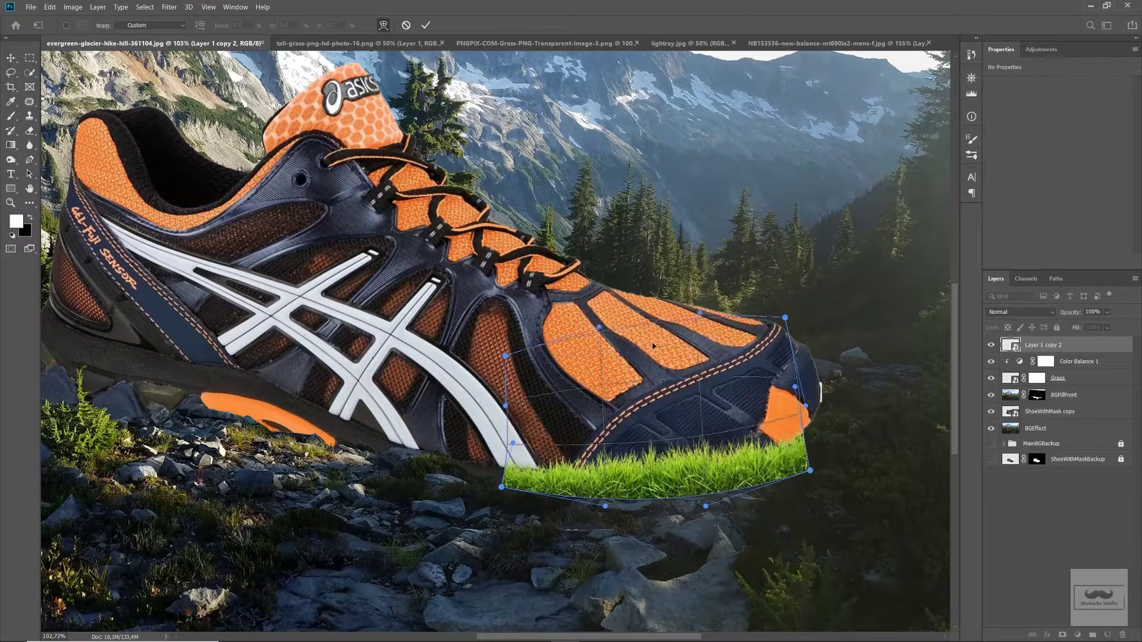
{"action": "left_click_drag", "start_coordinate": [707, 509], "coordinate": [720, 493]}
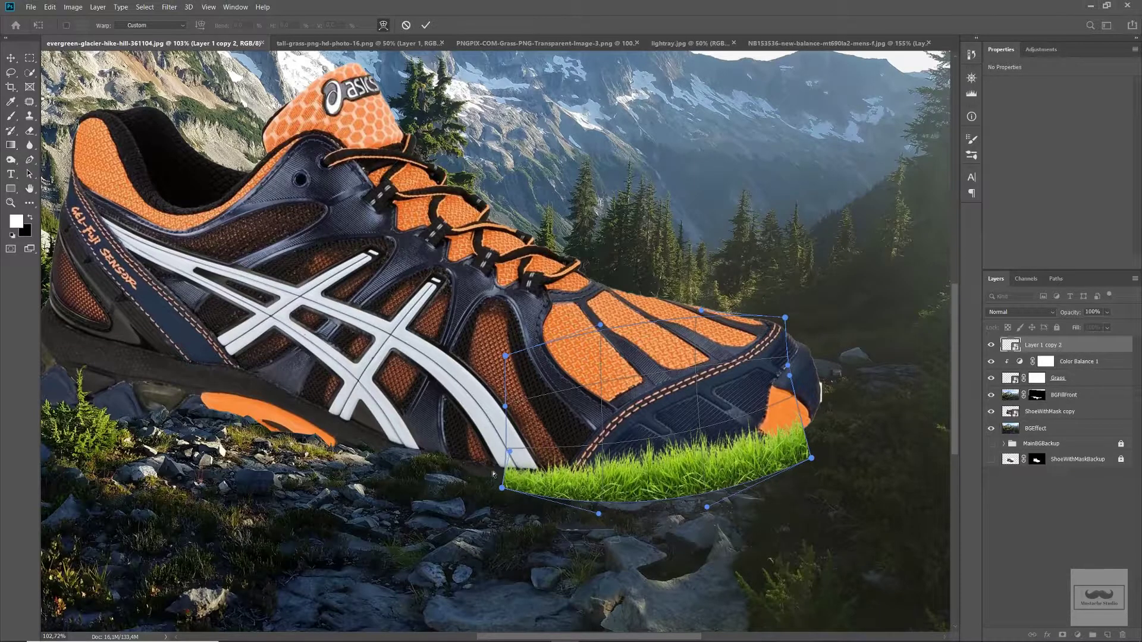
{"action": "left_click_drag", "start_coordinate": [502, 487], "coordinate": [499, 479]}
{"action": "left_click_drag", "start_coordinate": [811, 458], "coordinate": [814, 454]}
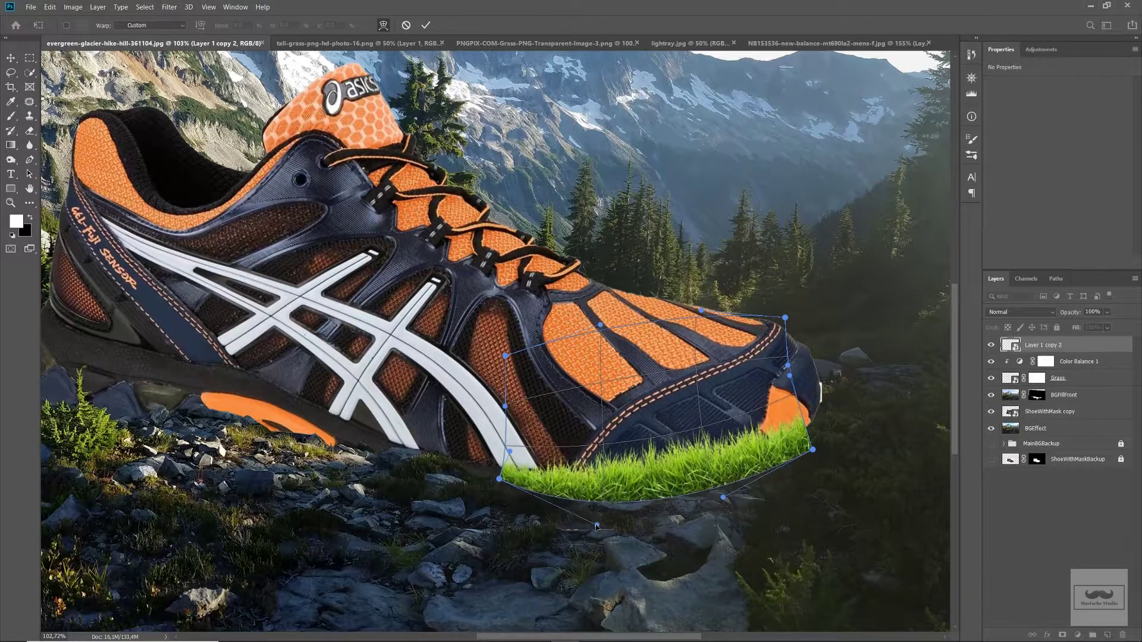
{"action": "left_click_drag", "start_coordinate": [597, 497], "coordinate": [580, 518]}
{"action": "left_click_drag", "start_coordinate": [499, 479], "coordinate": [489, 474]}
{"action": "left_click_drag", "start_coordinate": [720, 493], "coordinate": [723, 498]}
{"action": "key", "text": "Return"}
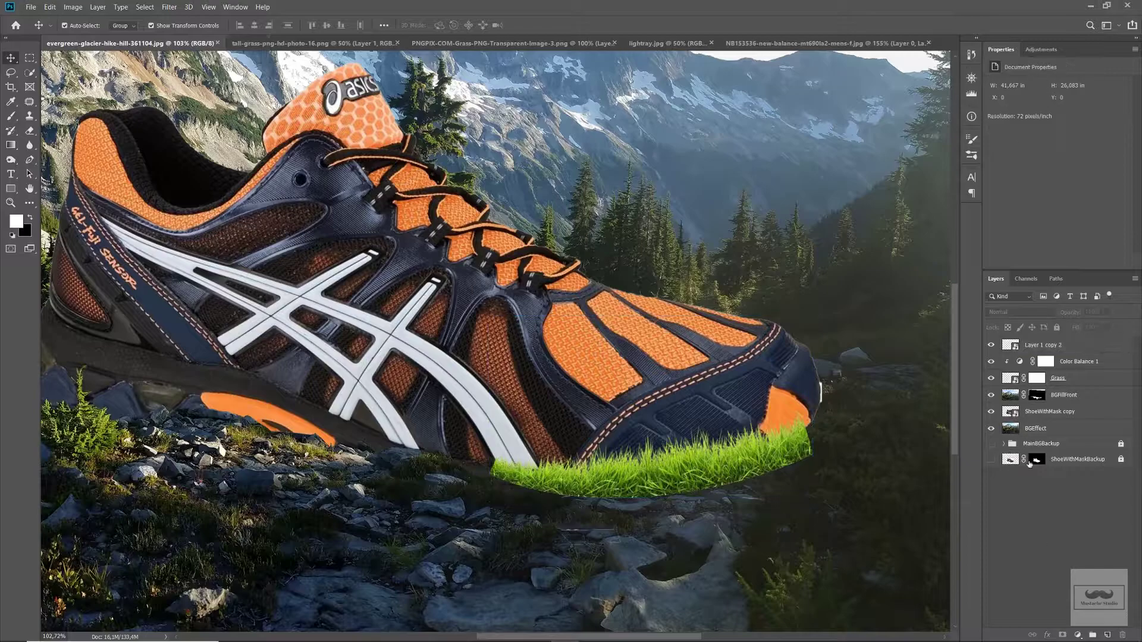
- Give the grass an inverted black mask and brush it back along the shoe's bottom edge
{"action": "left_click", "coordinate": [1062, 635]}
{"action": "key", "text": "ctrl+i"}
{"action": "key", "text": "b"}
{"action": "left_click_drag", "start_coordinate": [488, 476], "coordinate": [782, 469]}
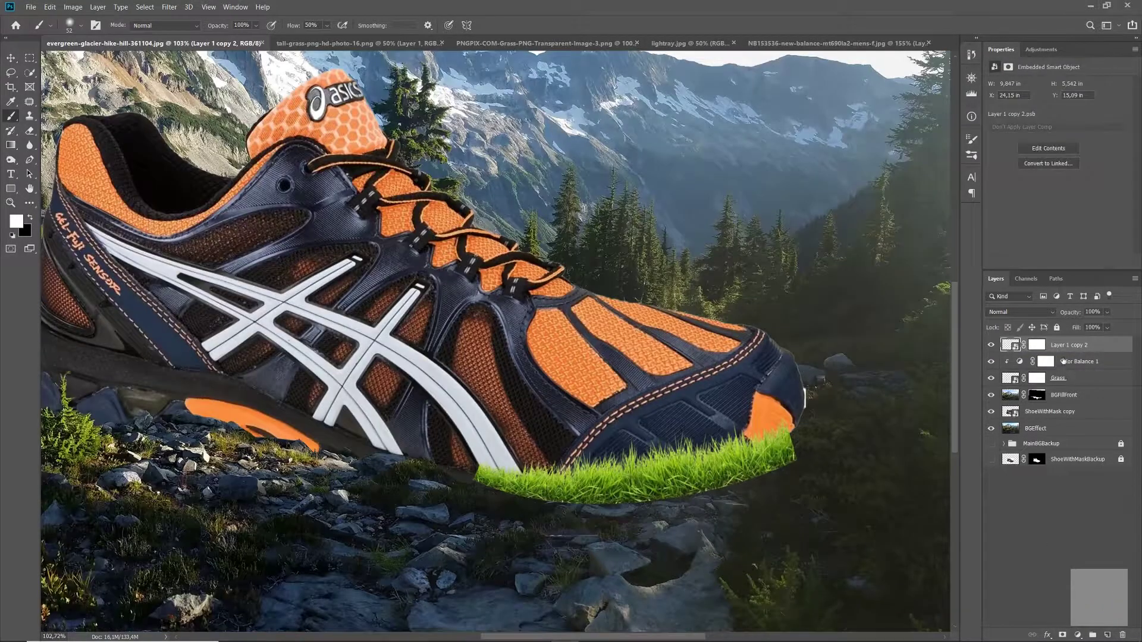
- Group the Color Balance 1 and Grass layers together
{"action": "left_click", "coordinate": [1063, 361]}
{"action": "left_click", "coordinate": [1058, 377], "text": "shift"}
{"action": "key", "text": "ctrl+g"}
{"action": "type", "text": "Gra"}
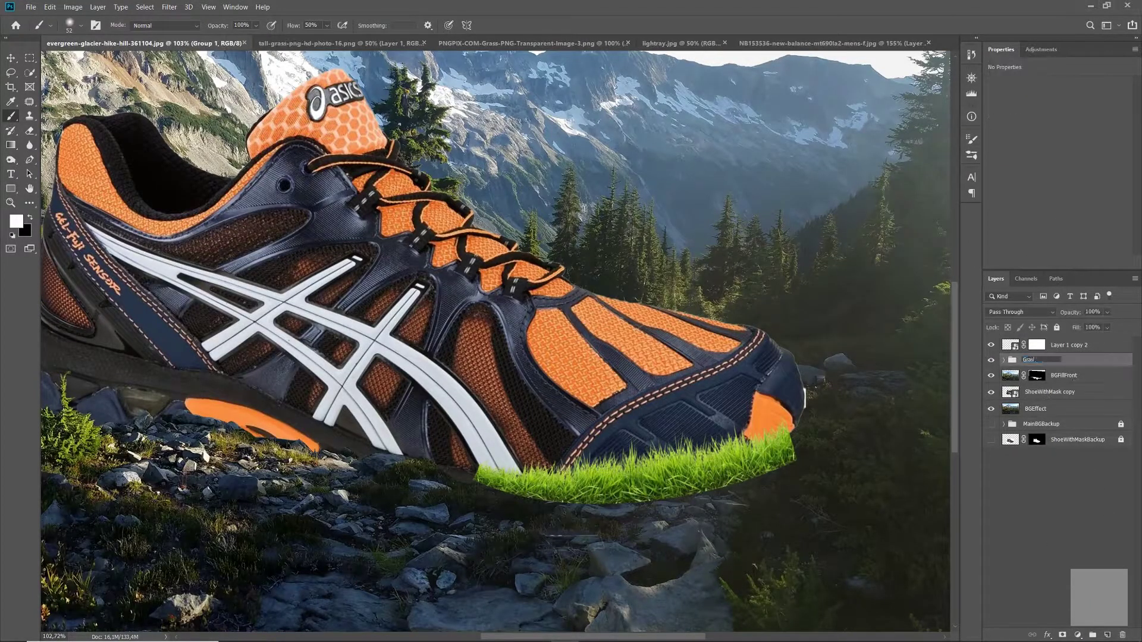
- Name the group GrassFront and add a clipped Color Balance shifting the grass midtones (Yellow–Blue −22)
{"action": "type", "text": "sFront"}
{"action": "key", "text": "Return"}
{"action": "left_click", "coordinate": [1077, 635]}
{"action": "left_click", "coordinate": [1011, 543]}
{"action": "mouse_move", "coordinate": [1043, 148]}
{"action": "left_mouse_down"}
{"action": "mouse_move", "coordinate": [1032, 149]}
{"action": "mouse_move", "coordinate": [1062, 147]}
{"action": "mouse_move", "coordinate": [1043, 148]}
{"action": "left_mouse_up"}
{"action": "key", "text": "Down"}
{"action": "key", "text": "Up"}
{"action": "key", "text": "Down"}
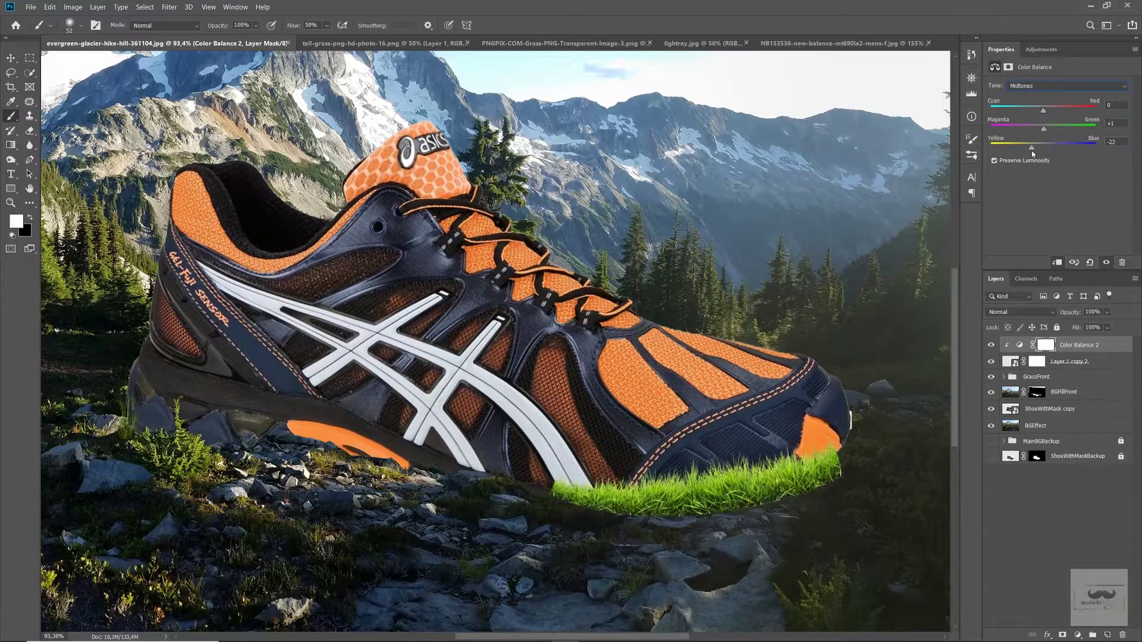
- Add a clipped Curves S-curve darkening the grass highlights, followed by a Levels adjustment
{"action": "left_click", "coordinate": [1077, 635]}
{"action": "left_click", "coordinate": [1064, 491]}
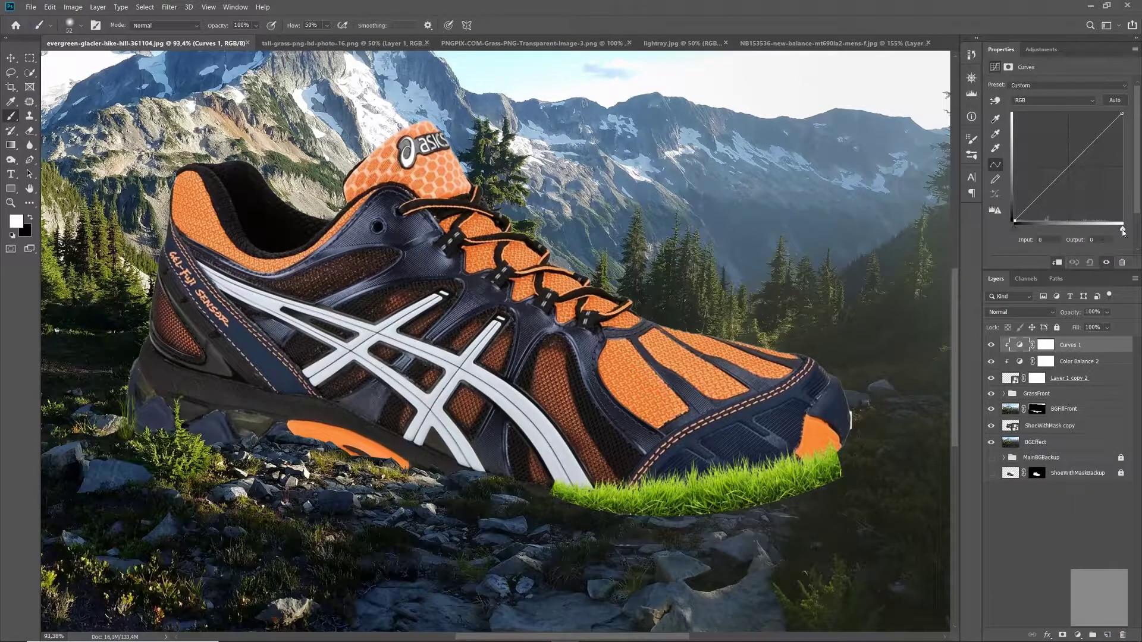
{"action": "left_click_drag", "start_coordinate": [1045, 189], "coordinate": [1045, 202]}
{"action": "left_click_drag", "start_coordinate": [1094, 141], "coordinate": [1094, 137]}
{"action": "left_click_drag", "start_coordinate": [1046, 202], "coordinate": [1046, 200]}
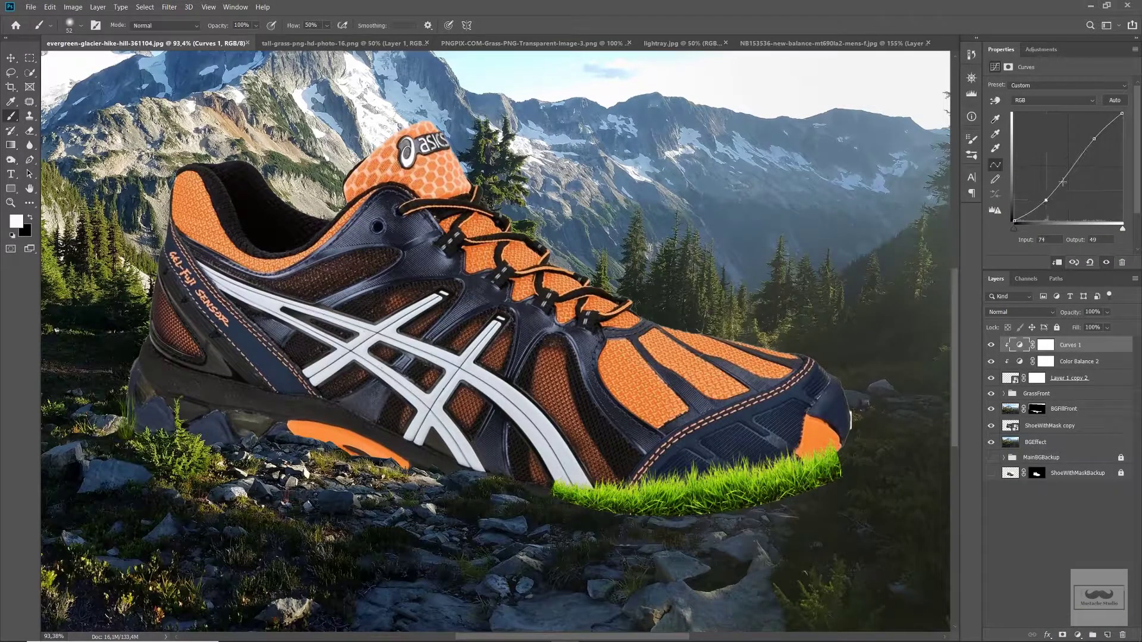
{"action": "left_click_drag", "start_coordinate": [1094, 138], "coordinate": [1104, 152]}
{"action": "left_click_drag", "start_coordinate": [1050, 198], "coordinate": [1049, 195]}
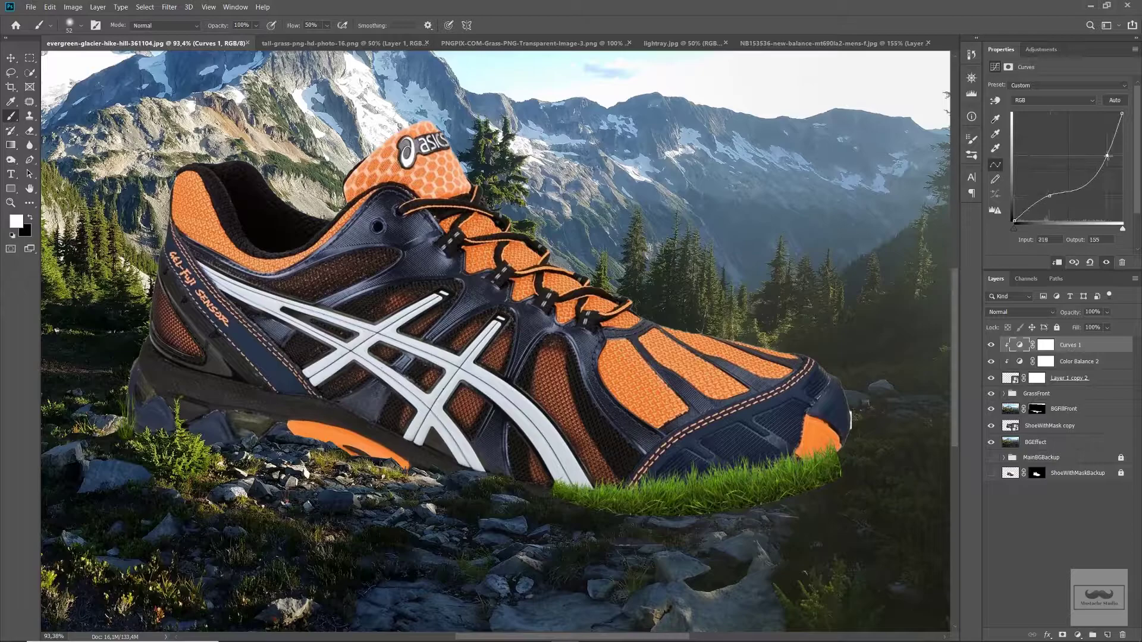
{"action": "left_click_drag", "start_coordinate": [1105, 151], "coordinate": [1081, 166]}
{"action": "key", "text": "ctrl+l"}
- Paint black on the grass mask to hide grass along the curve's edge
{"action": "left_click", "coordinate": [1037, 395]}
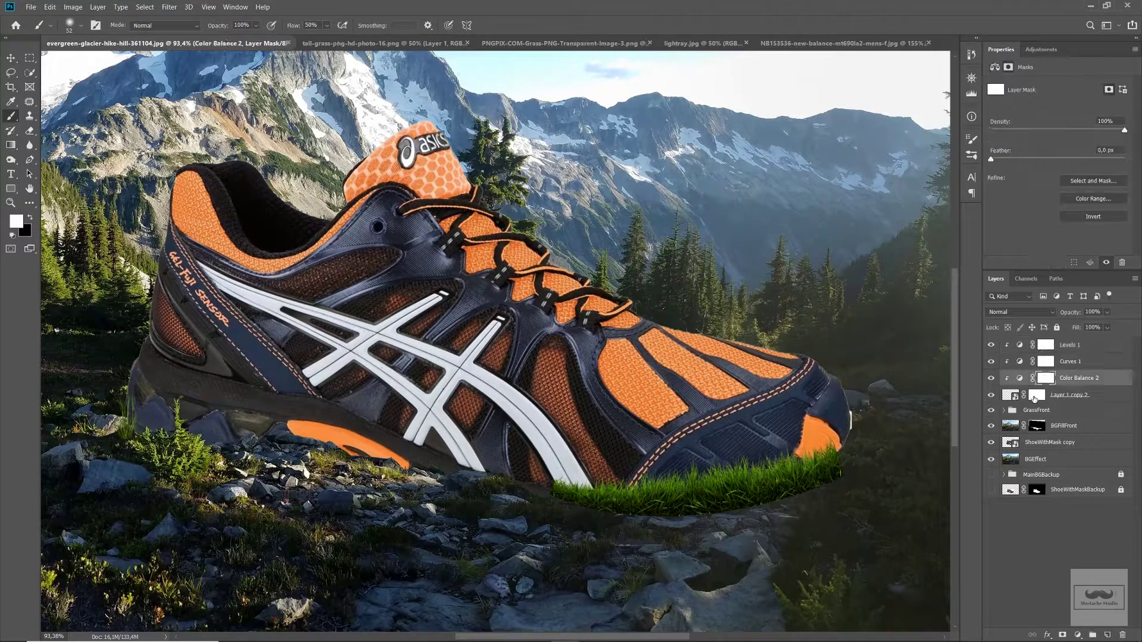
{"action": "key", "text": "x"}
{"action": "scroll", "coordinate": [790, 457], "scroll_direction": "up", "scroll_amount": 2}
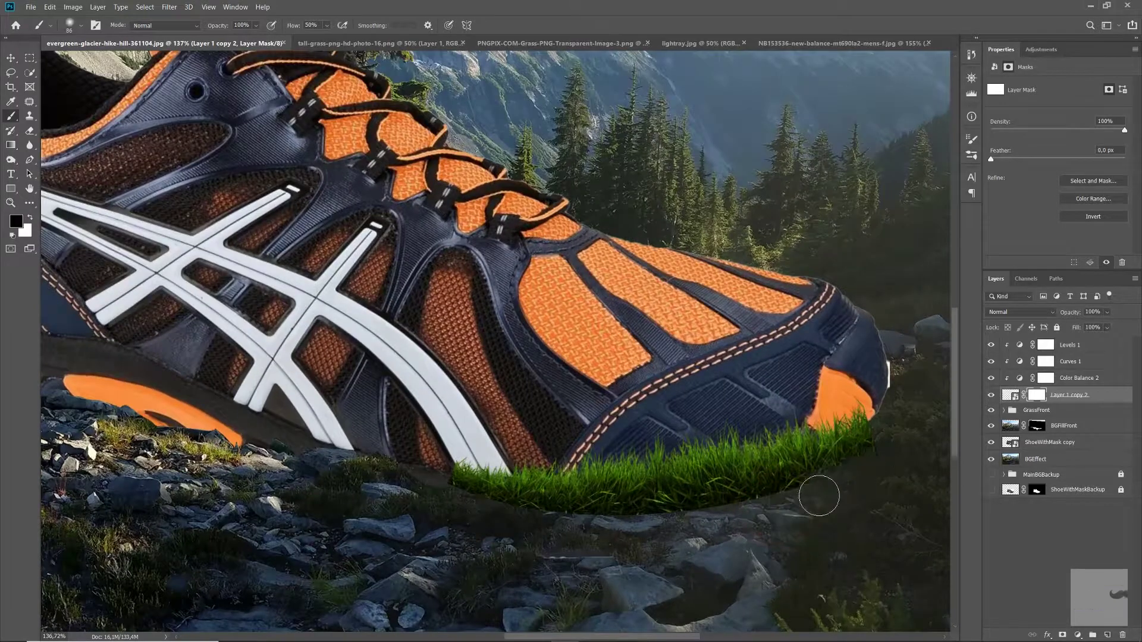
{"action": "scroll", "coordinate": [754, 531], "scroll_direction": "up", "scroll_amount": 2}
{"action": "left_click_drag", "start_coordinate": [768, 475], "coordinate": [794, 448]}
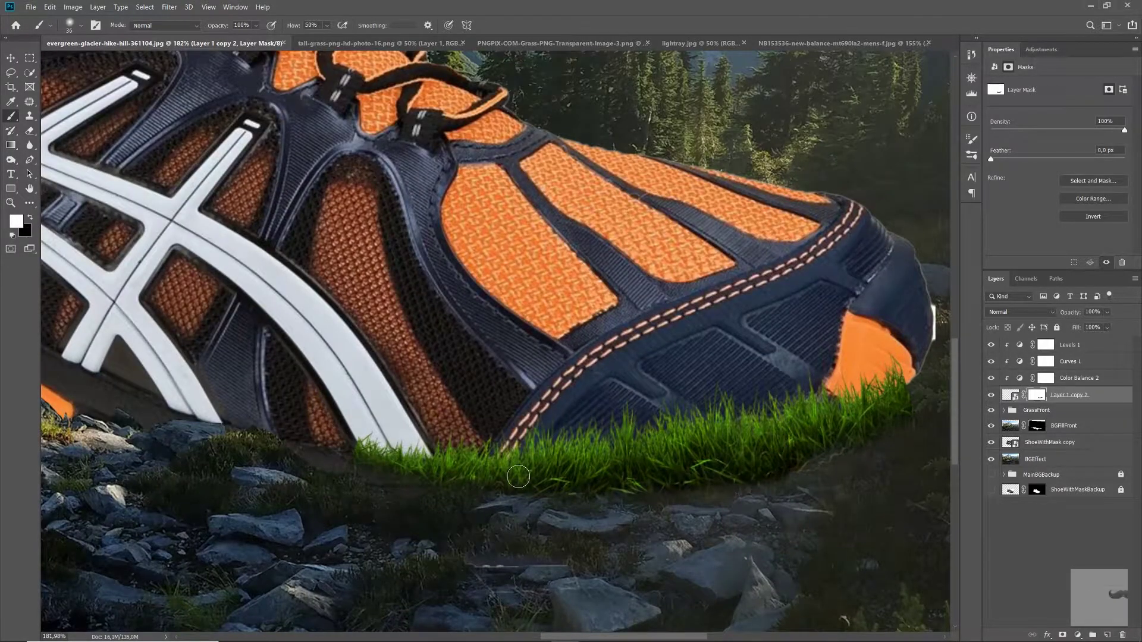
{"action": "key", "text": "ctrl+0"}
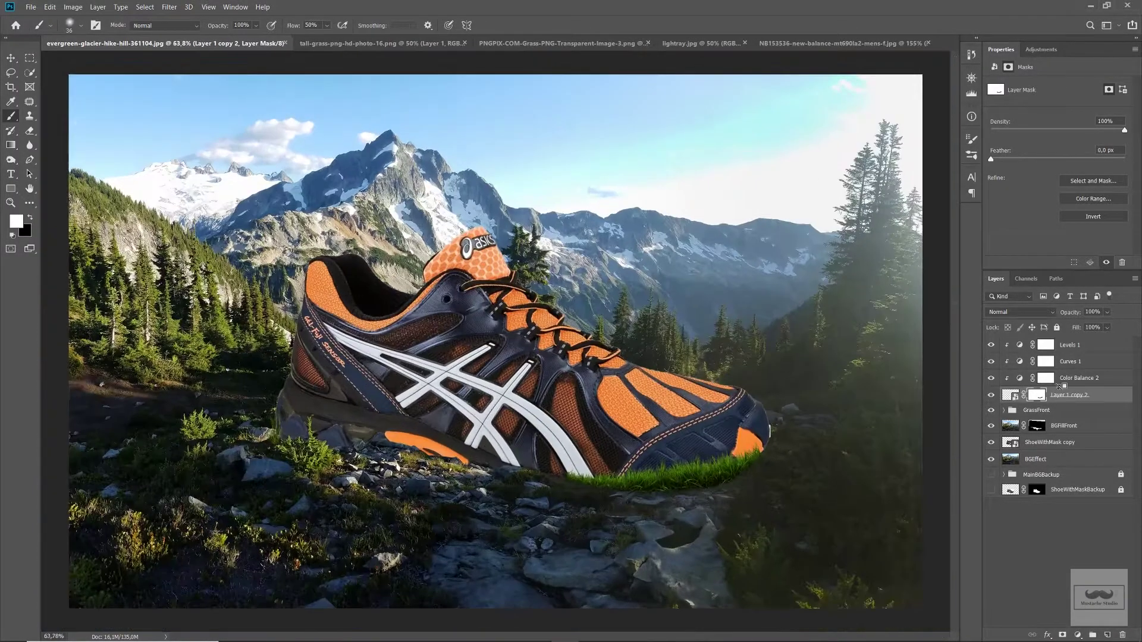
- Lower the grass opacity, darken the Levels output white and reduce the Levels fill
{"action": "left_click", "coordinate": [1010, 395]}
{"action": "left_click_drag", "start_coordinate": [1107, 311], "coordinate": [1103, 329]}
{"action": "left_click", "coordinate": [1036, 395]}
{"action": "scroll", "coordinate": [755, 487], "scroll_direction": "up", "scroll_amount": 2}
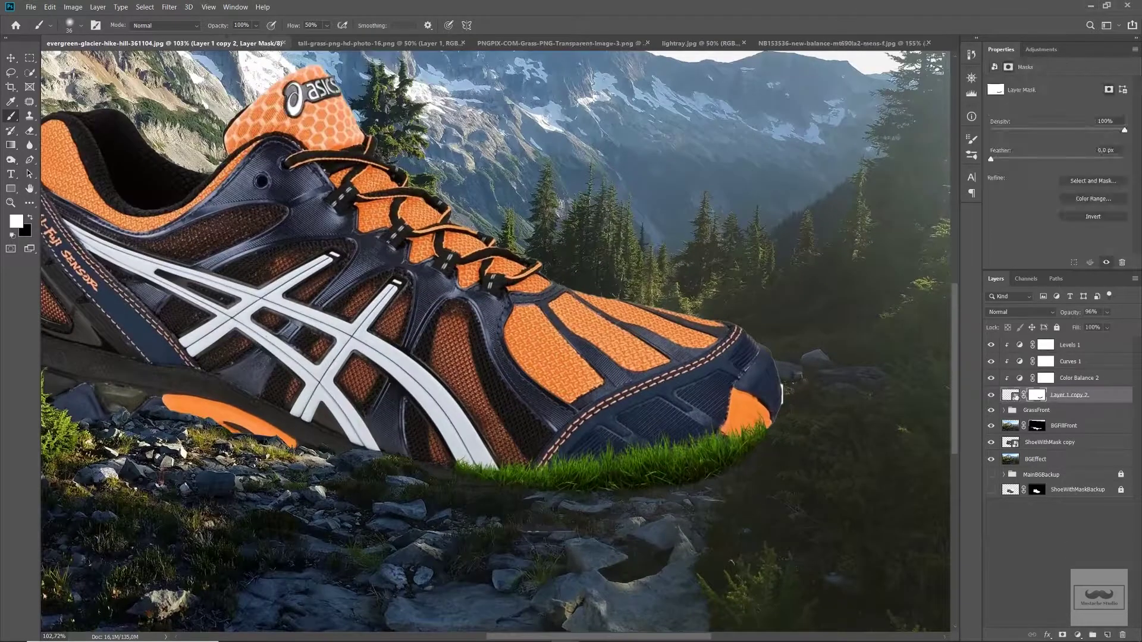
{"action": "scroll", "coordinate": [535, 357], "scroll_direction": "down", "scroll_amount": 2}
{"action": "left_click", "coordinate": [1045, 345]}
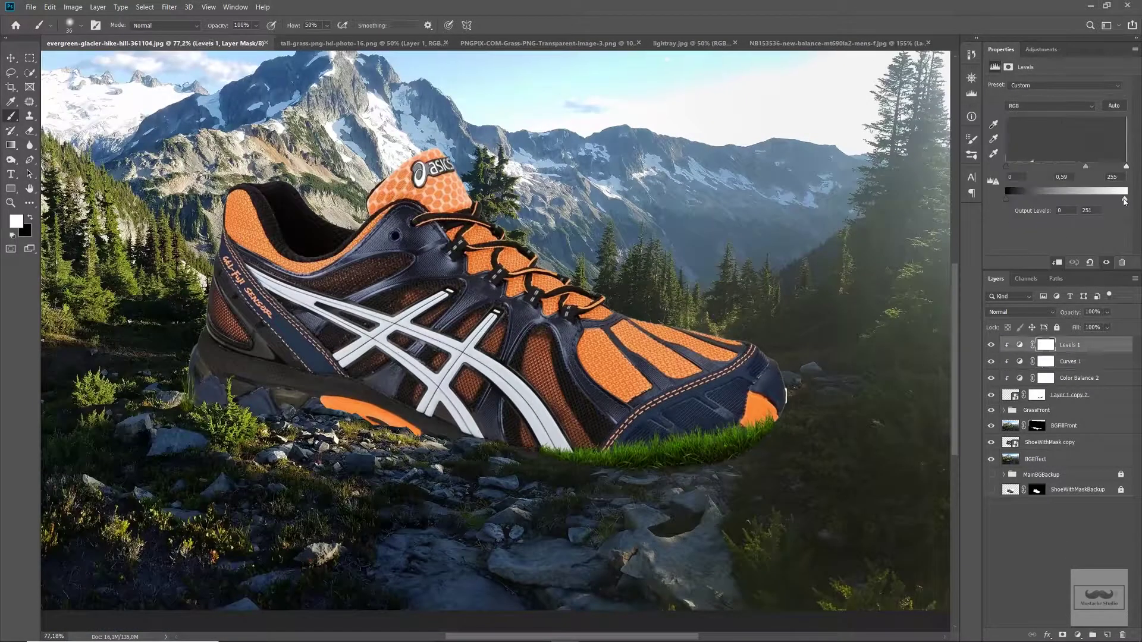
{"action": "left_click_drag", "start_coordinate": [1067, 199], "coordinate": [1063, 219]}
{"action": "scroll", "coordinate": [1074, 231], "scroll_direction": "down", "scroll_amount": 2}
{"action": "left_click", "coordinate": [1108, 327]}
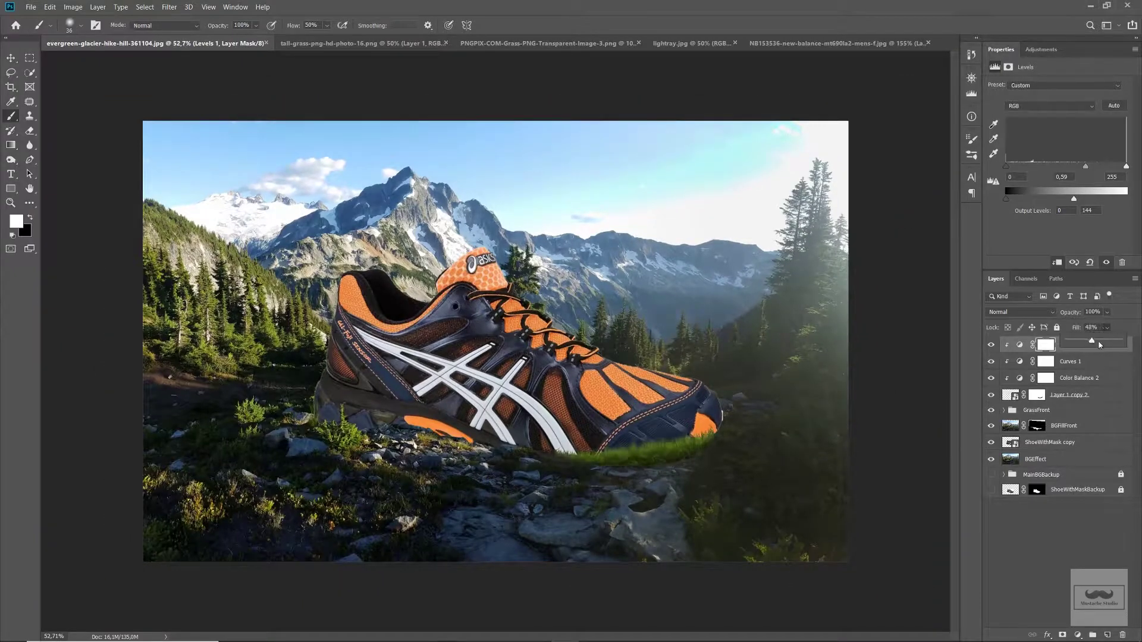
- Set grass opacity to 80%, shift Color Balance 2 toward yellow, and lower the Curves 1 white point
{"action": "key", "text": "alt+bracketleft"}
{"action": "key", "text": "alt+bracketleft"}
{"action": "key", "text": "alt+bracketleft"}
{"action": "left_click_drag", "start_coordinate": [1116, 321], "coordinate": [1111, 327]}
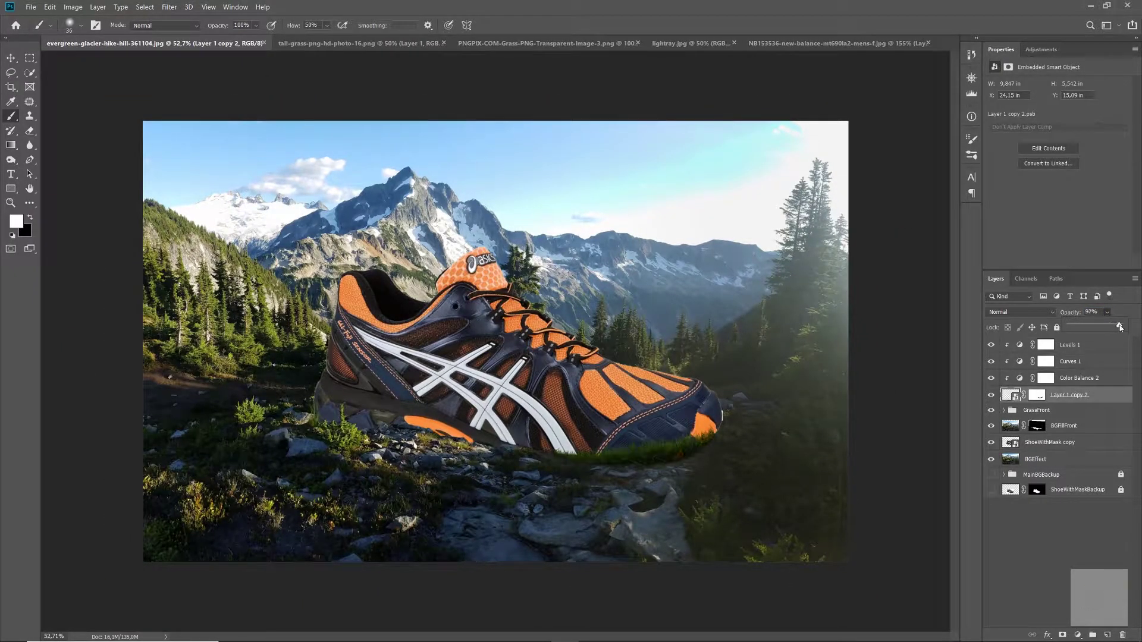
{"action": "key", "text": "alt+bracketright"}
{"action": "left_click_drag", "start_coordinate": [1041, 148], "coordinate": [1032, 156]}
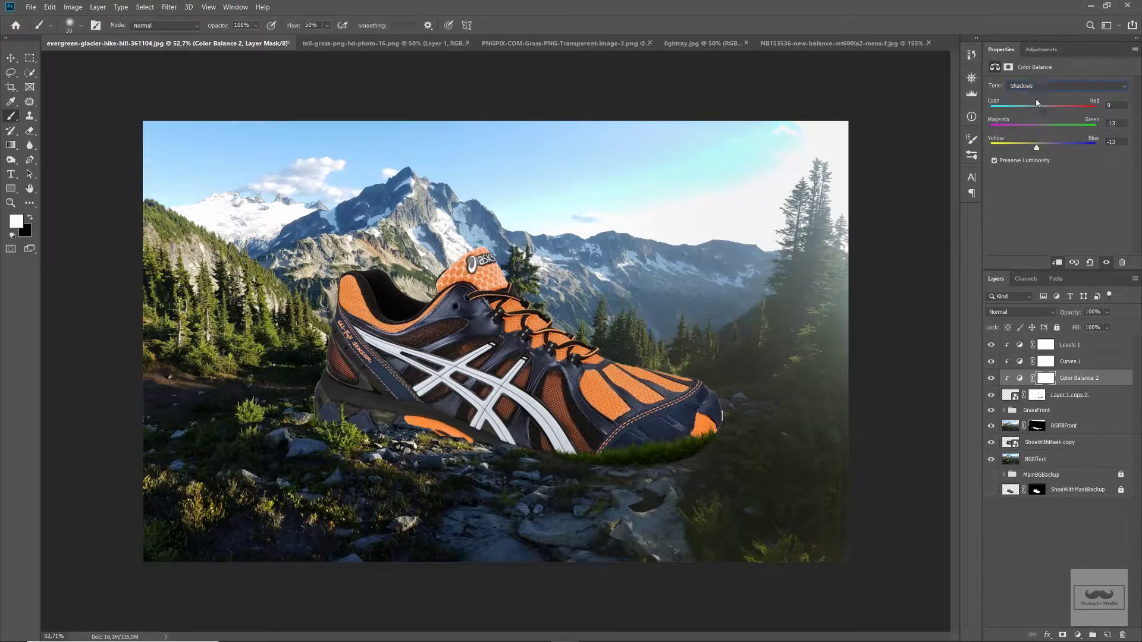
{"action": "left_click", "coordinate": [1070, 364]}
{"action": "left_click_drag", "start_coordinate": [1122, 229], "coordinate": [1111, 229]}
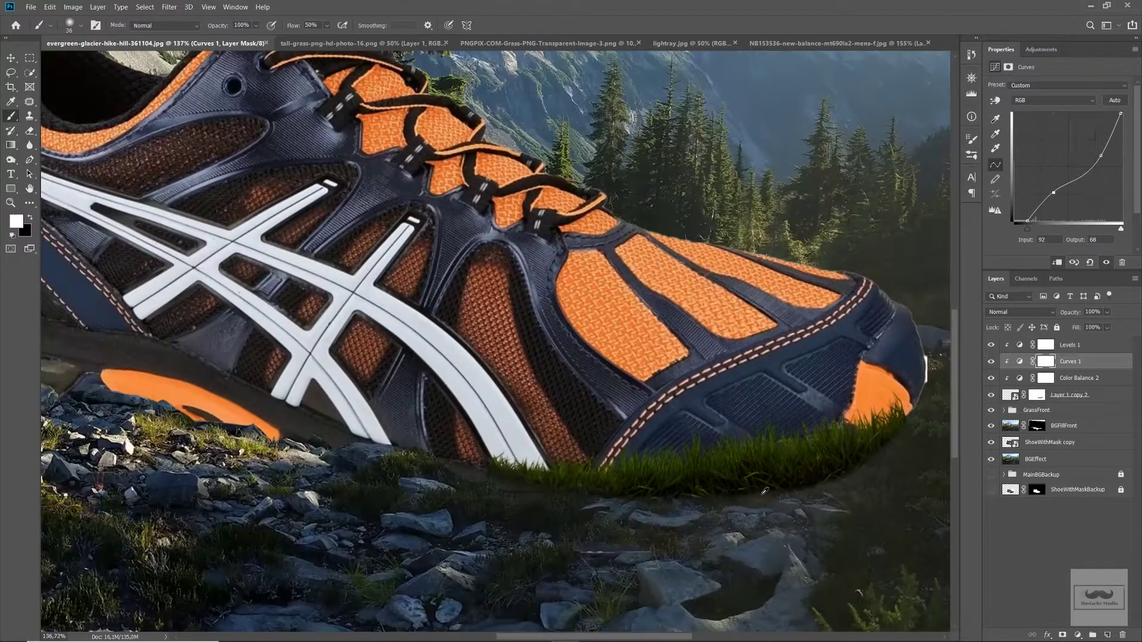
- Add an Exposure adjustment clipped to the grass above Levels 1, with a slightly raised offset
{"action": "left_click", "coordinate": [1070, 345]}
{"action": "left_click", "coordinate": [1078, 635]}
{"action": "left_click", "coordinate": [1065, 504]}
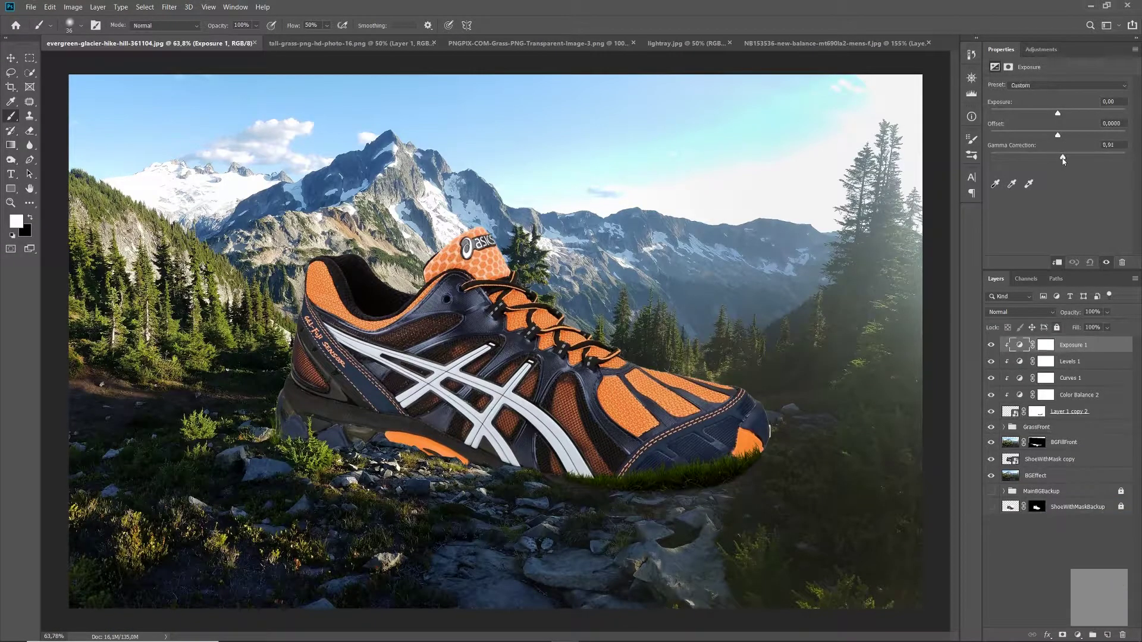
{"action": "left_click_drag", "start_coordinate": [1058, 135], "coordinate": [1060, 137]}
{"action": "left_click", "coordinate": [969, 457]}
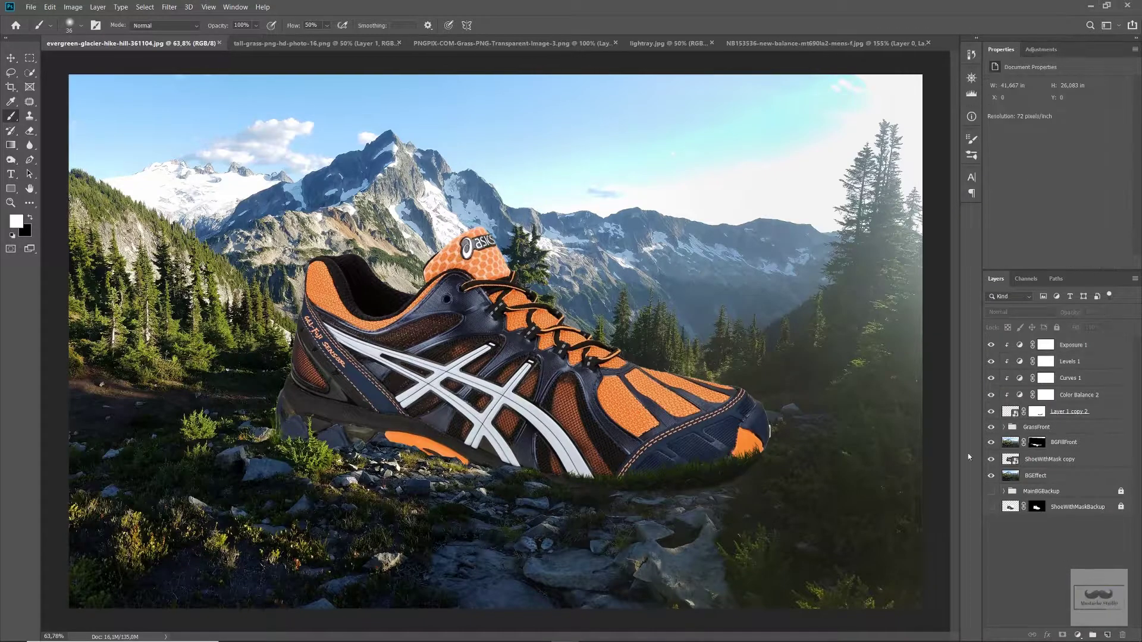
- Group the front grass layer with its adjustment layers
{"action": "key", "text": "alt+period"}
{"action": "key", "text": "alt+shift+bracketleft"}
{"action": "key", "text": "alt+shift+bracketleft"}
{"action": "key", "text": "alt+shift+bracketleft"}
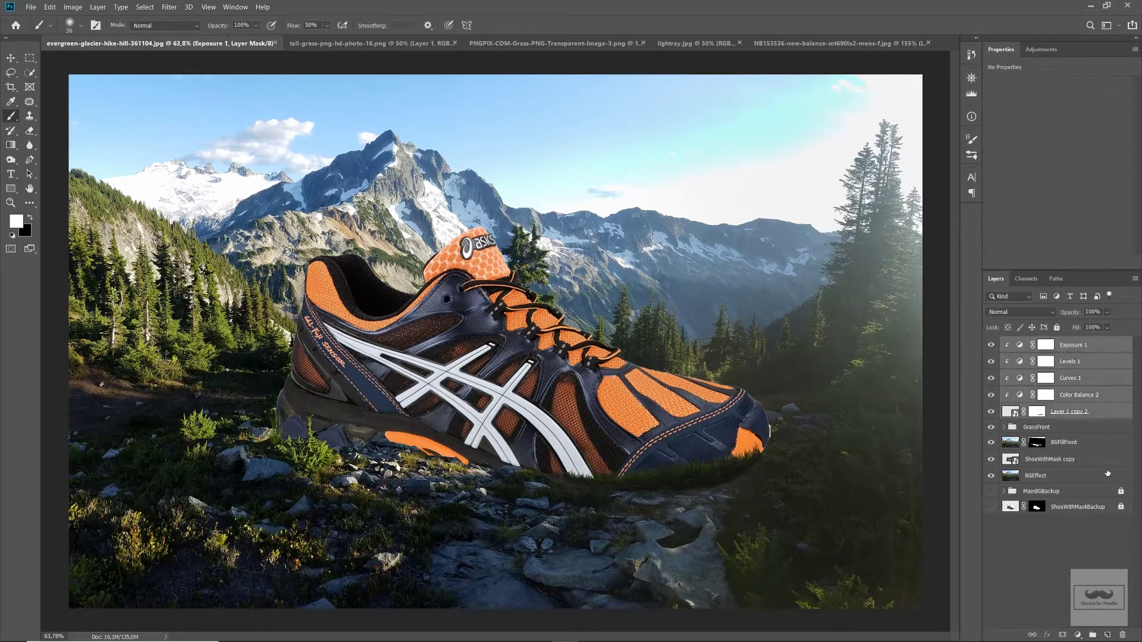
{"action": "key", "text": "ctrl+g"}
{"action": "left_click", "coordinate": [1065, 372]}
- Add a Curves adjustment clipped to the shoe and pull the curve down to darken it
{"action": "left_click", "coordinate": [1049, 389]}
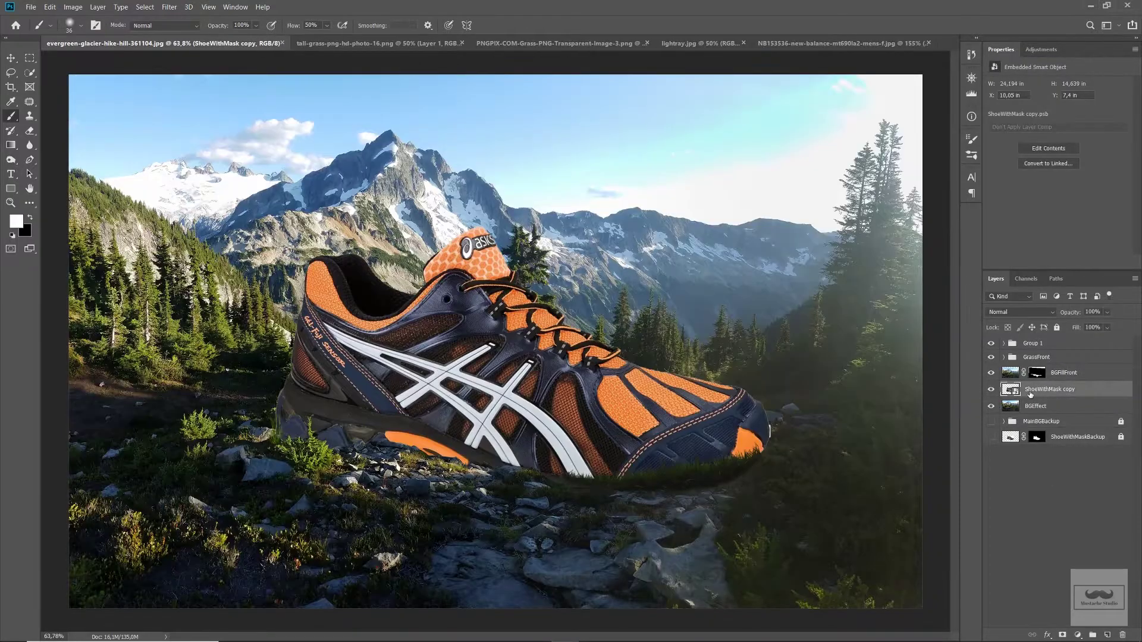
{"action": "left_click", "coordinate": [1078, 634]}
{"action": "left_click", "coordinate": [1064, 490]}
{"action": "left_click_drag", "start_coordinate": [1123, 229], "coordinate": [1118, 231]}
{"action": "key", "text": "ctrl+alt+g"}
{"action": "left_click_drag", "start_coordinate": [1045, 190], "coordinate": [1045, 199]}
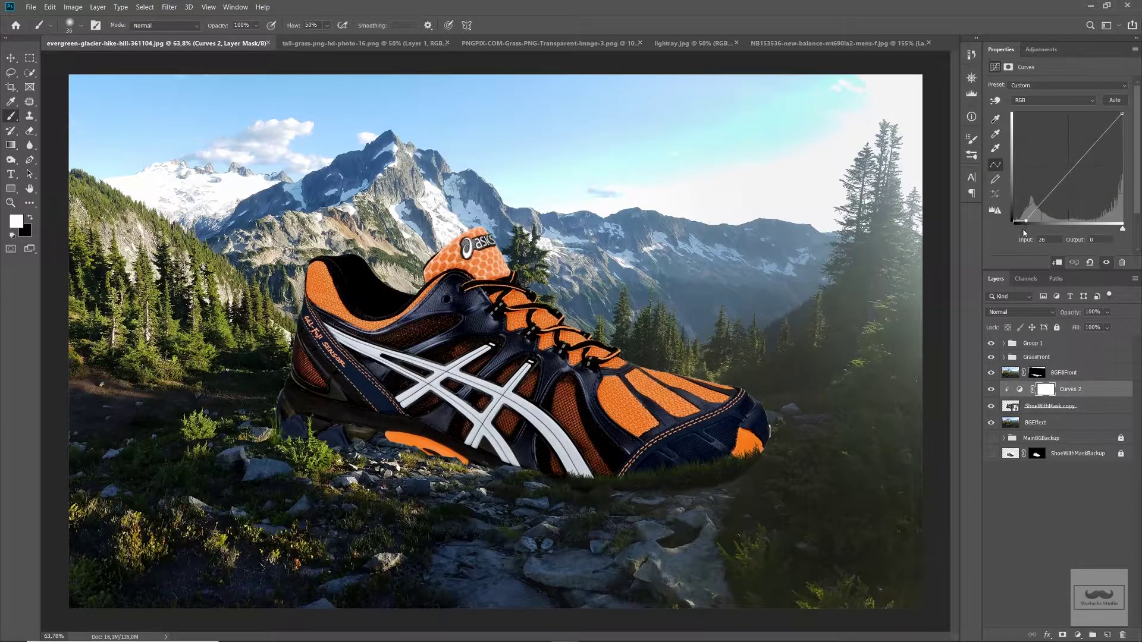
{"action": "left_click_drag", "start_coordinate": [1100, 134], "coordinate": [1108, 150]}
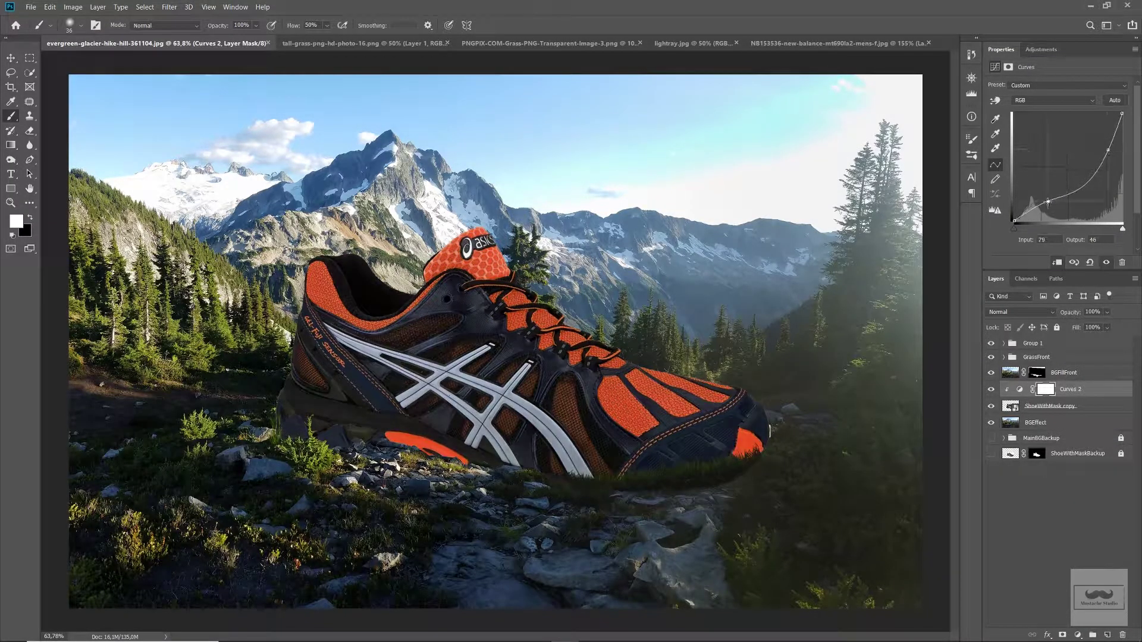
{"action": "left_click_drag", "start_coordinate": [1045, 199], "coordinate": [1050, 197]}
{"action": "left_click_drag", "start_coordinate": [1107, 149], "coordinate": [1109, 150]}
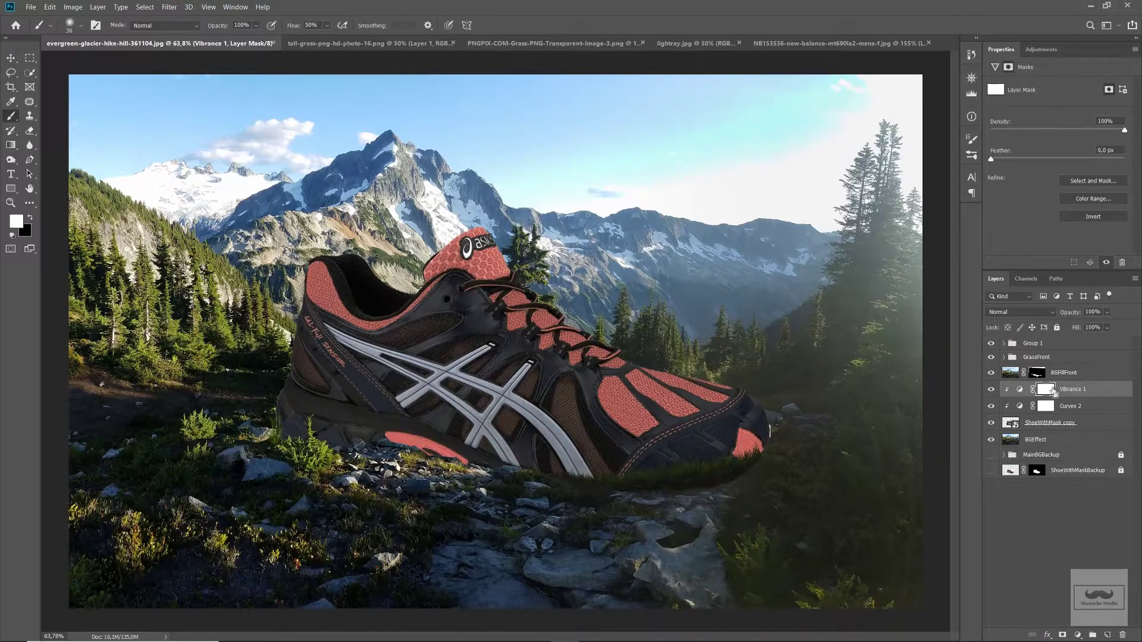
- Add a shoe-clipped brightening Curves layer, invert its mask and paint it back onto the toe
{"action": "left_click", "coordinate": [1065, 372]}
{"action": "key", "text": "ctrl+m"}
{"action": "key", "text": "ctrl+["}
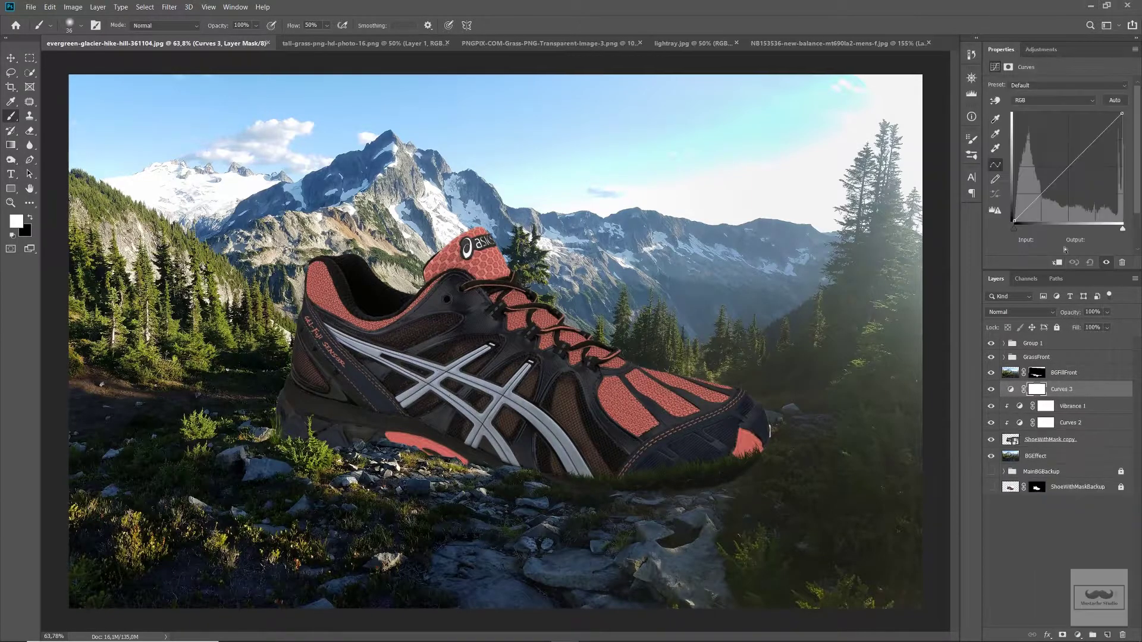
{"action": "left_click_drag", "start_coordinate": [1122, 228], "coordinate": [1090, 229]}
{"action": "key", "text": "ctrl+i"}
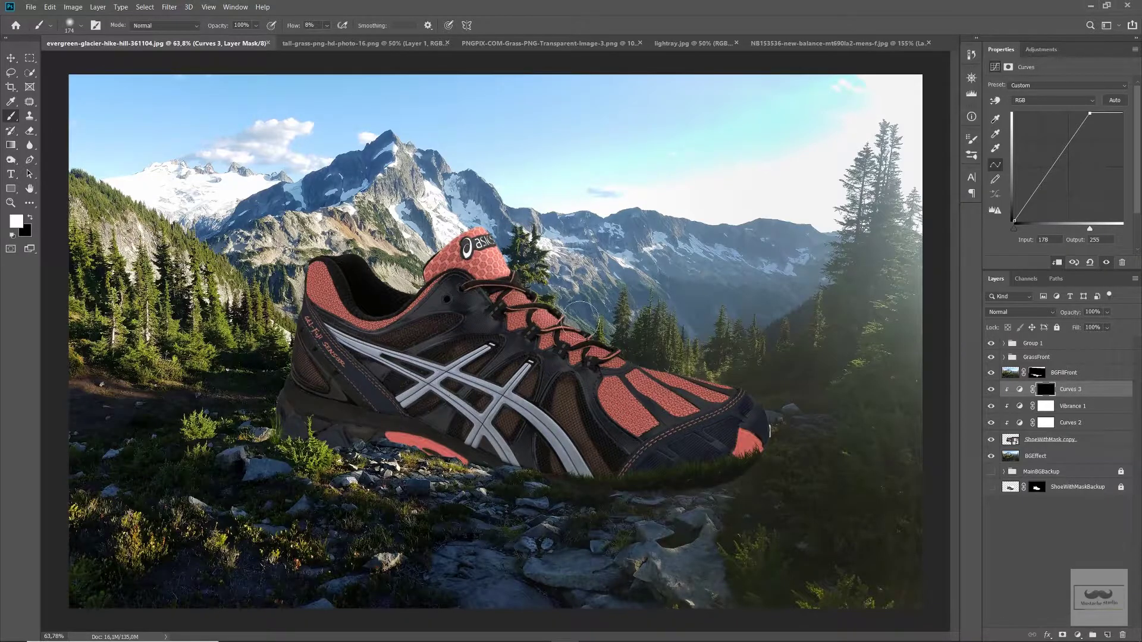
{"action": "left_click_drag", "start_coordinate": [580, 318], "coordinate": [774, 428]}
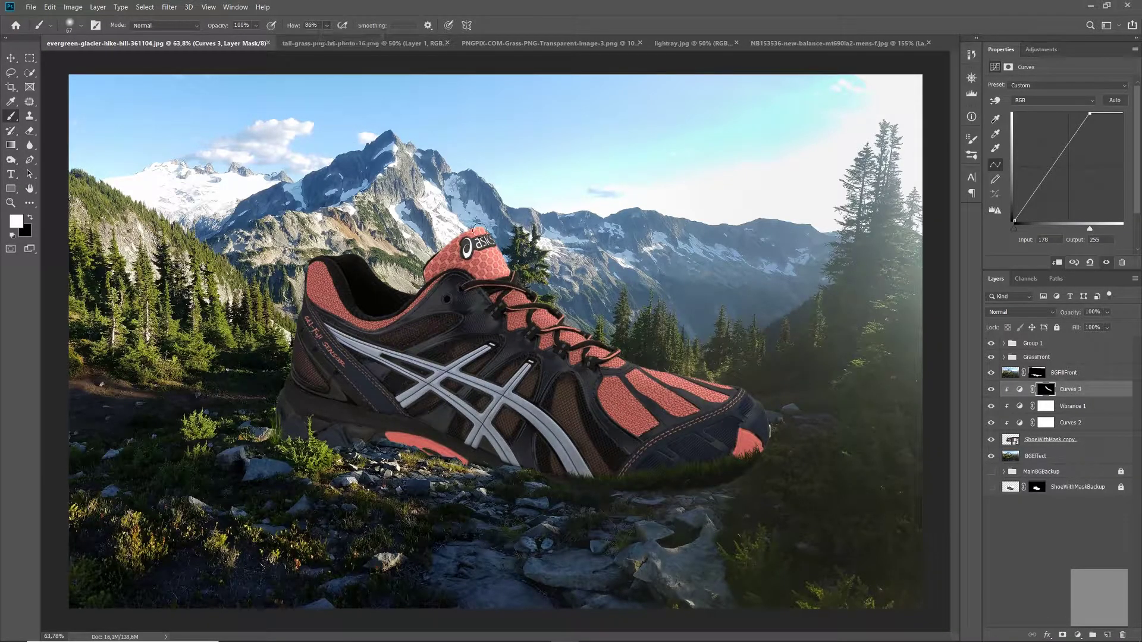
{"action": "key", "text": "bracketright"}
{"action": "key", "text": "bracketright"}
{"action": "key", "text": "bracketright"}
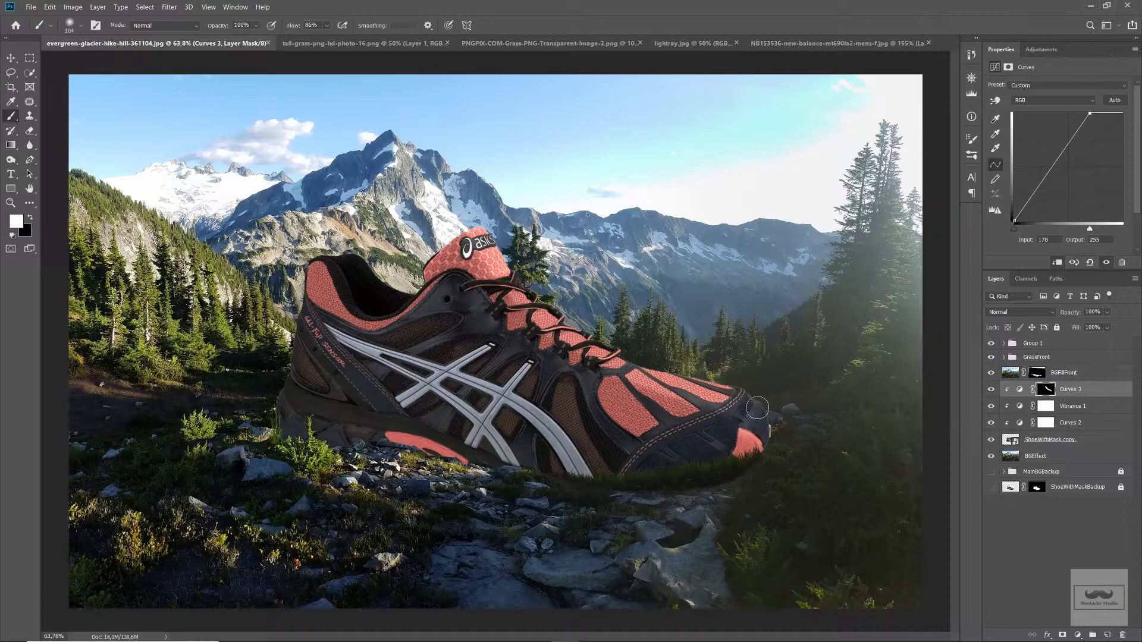
- Brighten the curve further and try a white highlight stroke along the laces, then undo it
{"action": "left_click", "coordinate": [1019, 389]}
{"action": "left_click_drag", "start_coordinate": [1090, 229], "coordinate": [1059, 228]}
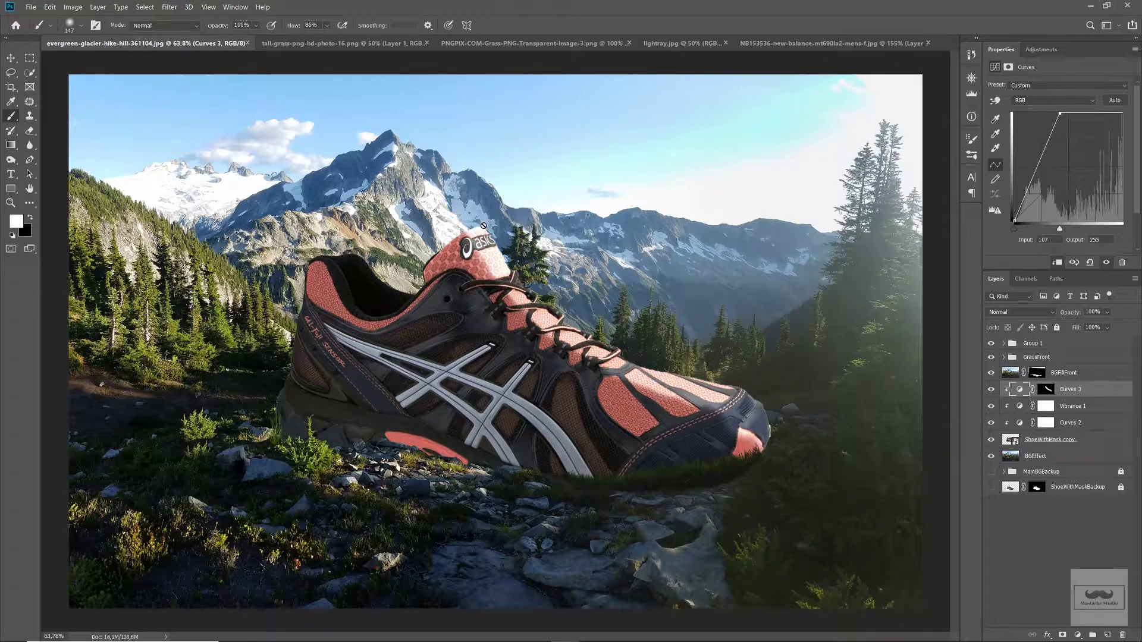
{"action": "key", "text": "ctrl+backslash"}
{"action": "key", "text": "x"}
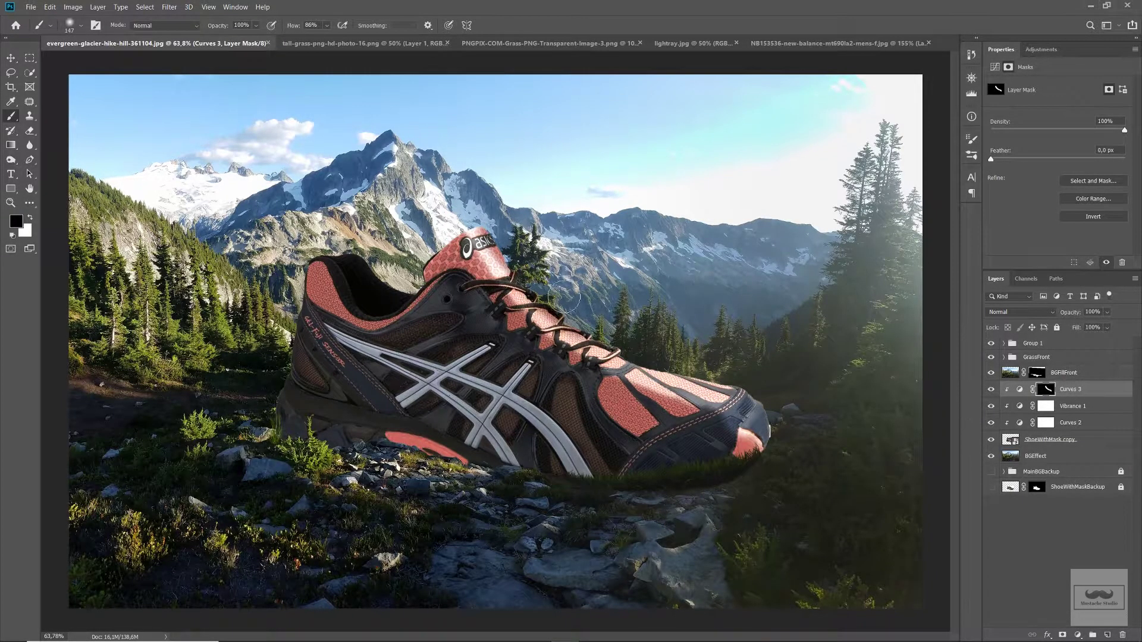
{"action": "left_click_drag", "start_coordinate": [563, 298], "coordinate": [723, 396]}
{"action": "key", "text": "ctrl+z"}
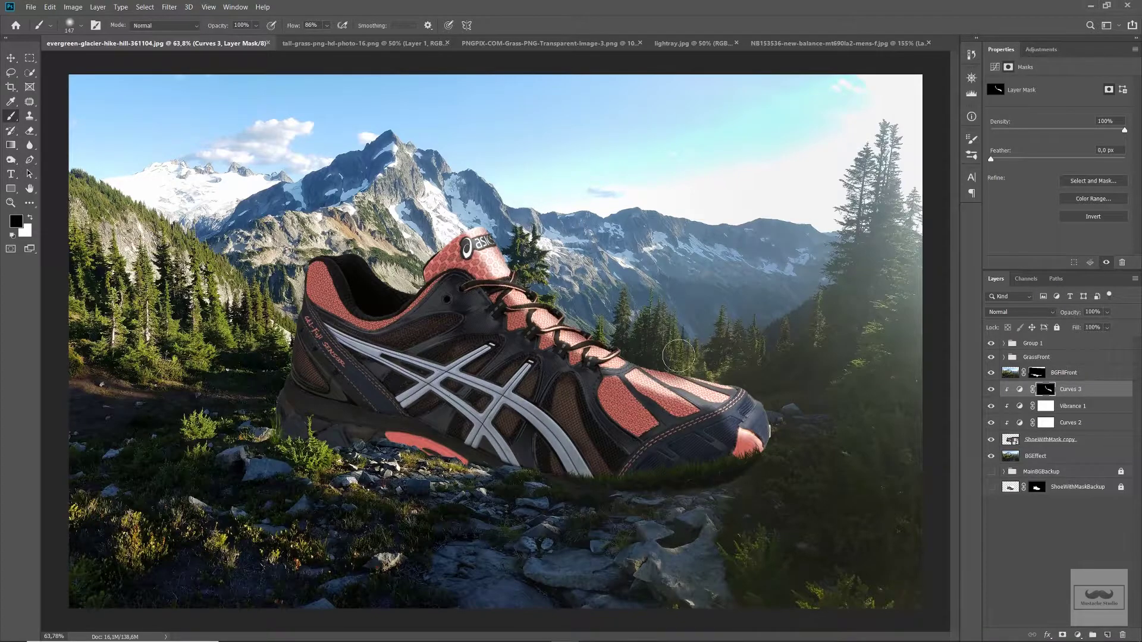
{"action": "type", "text": "3"}
- Set brush flow to 3% with white paint and lower the brightening layer to 66% opacity
{"action": "key", "text": "Return"}
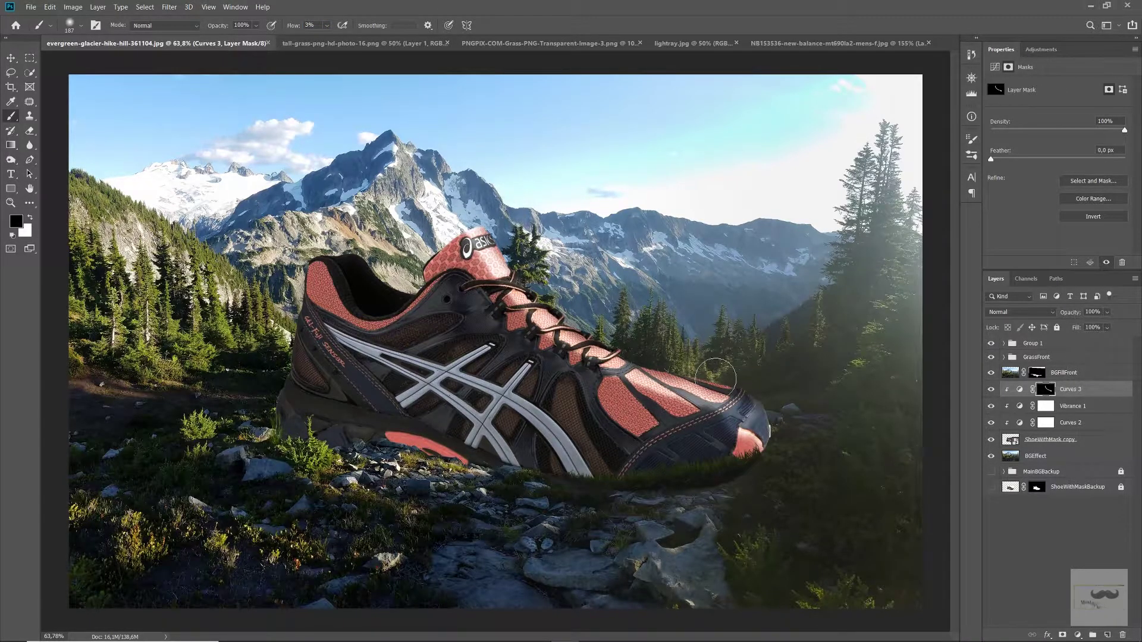
{"action": "key", "text": "x"}
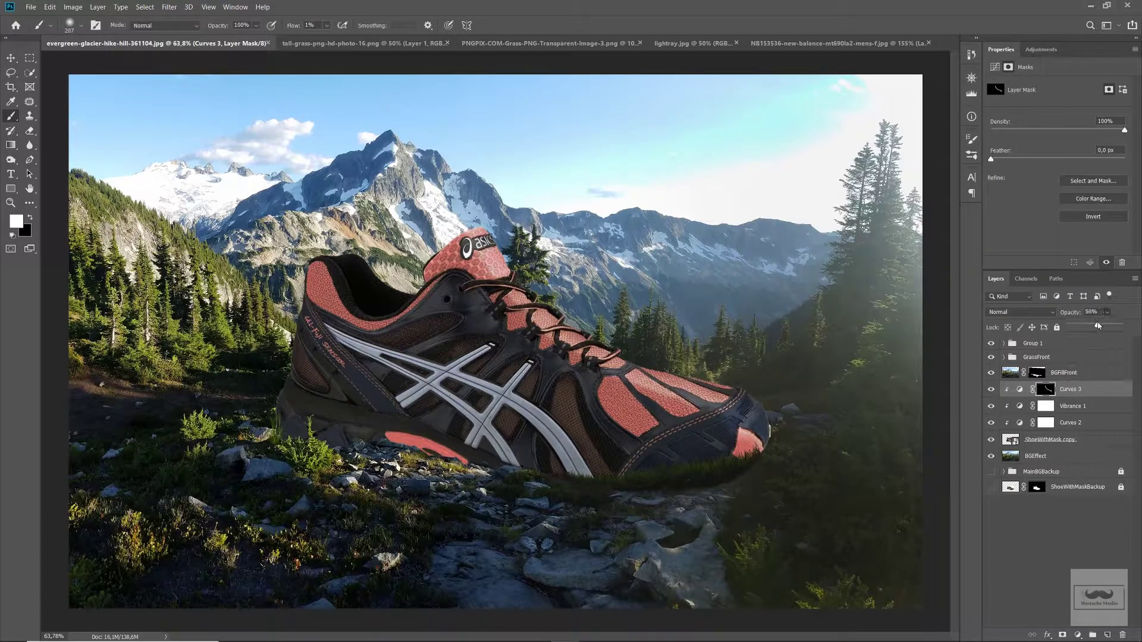
{"action": "key", "text": "bracketleft"}
{"action": "key", "text": "bracketleft"}
{"action": "key", "text": "bracketleft"}
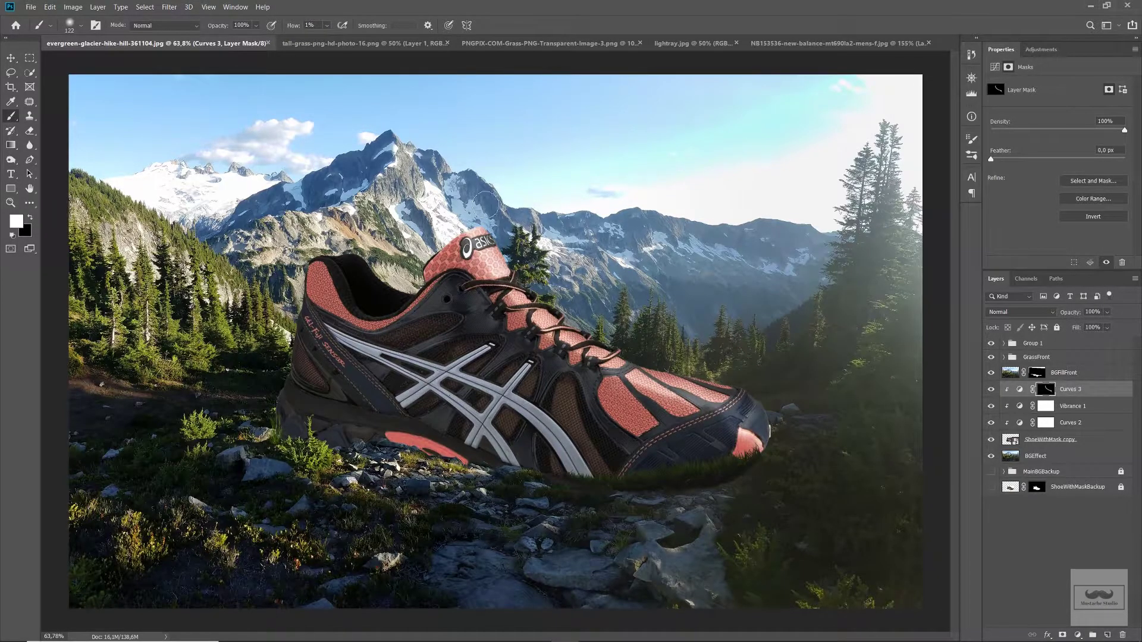
{"action": "left_click_drag", "start_coordinate": [1114, 329], "coordinate": [1100, 327]}
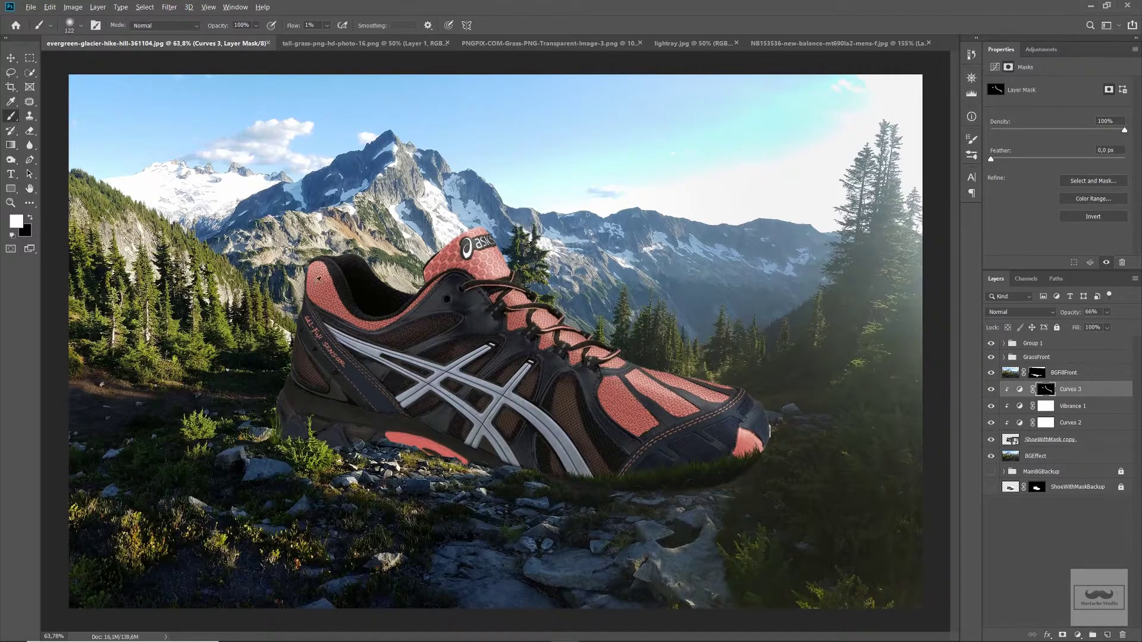
{"action": "scroll", "coordinate": [318, 278], "scroll_direction": "up", "scroll_amount": 3}
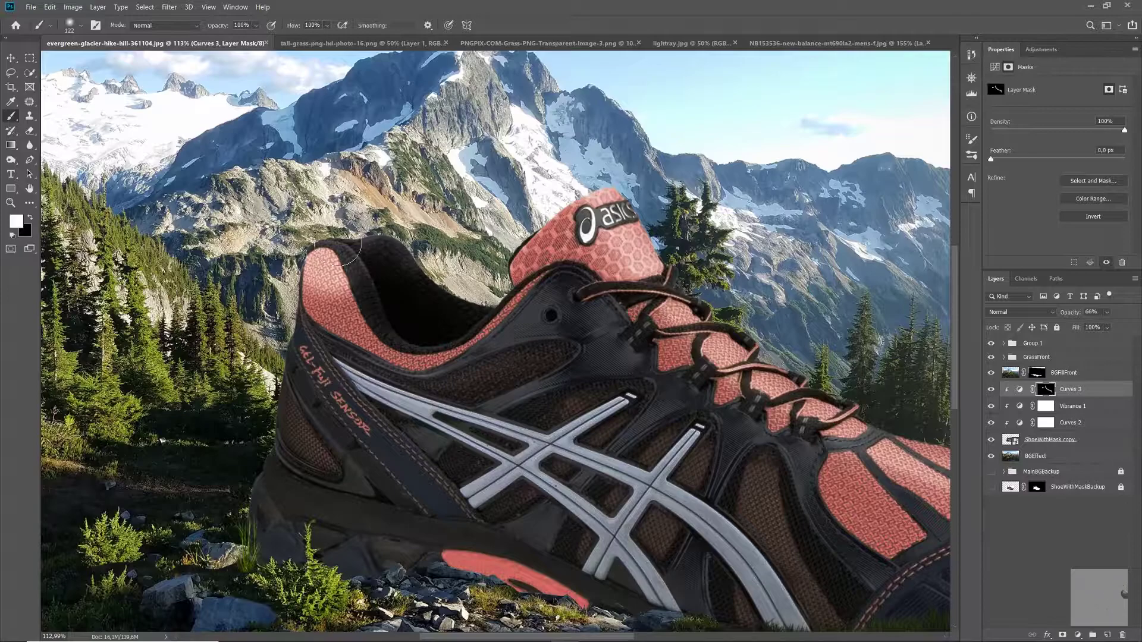
- Paint black on the Curves 3 mask to tone down the bright heel patch
{"action": "key", "text": "x"}
{"action": "left_click_drag", "start_coordinate": [333, 217], "coordinate": [319, 218]}
{"action": "scroll", "coordinate": [303, 290], "scroll_direction": "up", "scroll_amount": 2}
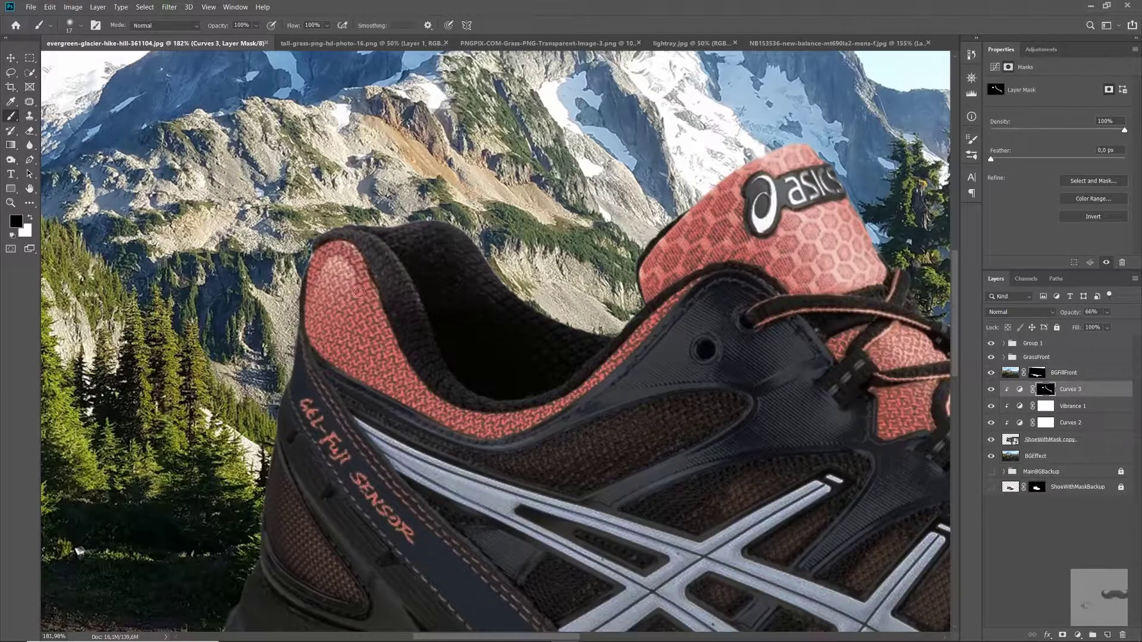
{"action": "left_click_drag", "start_coordinate": [360, 293], "coordinate": [361, 263]}
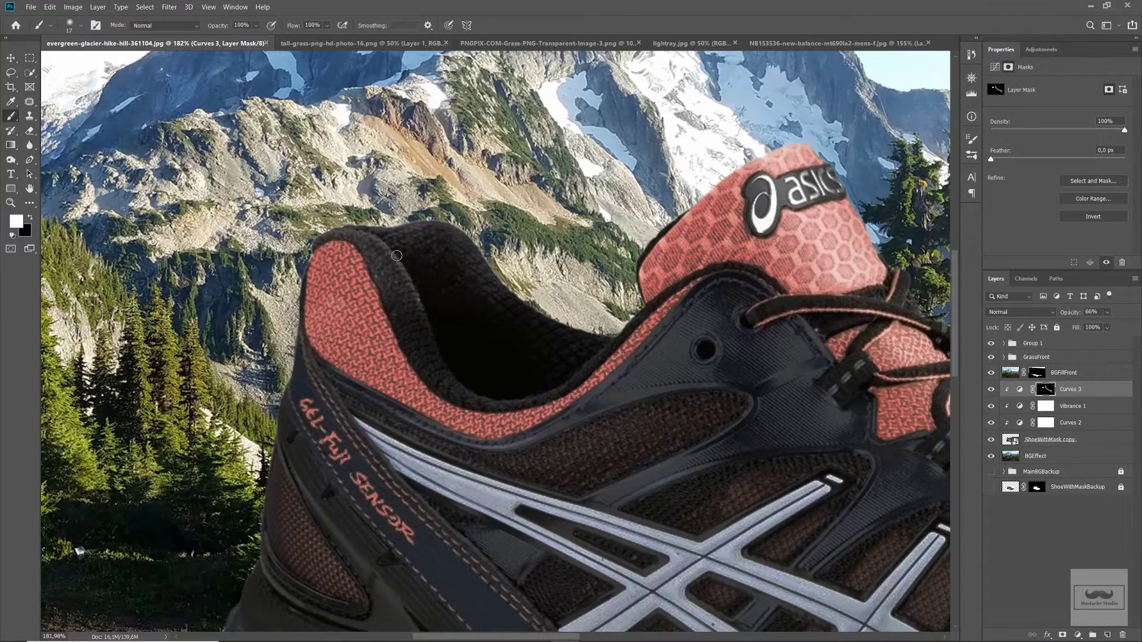
{"action": "key", "text": "ctrl+0"}
- Duplicate Curves 3, reshape the copy into a darkening curve and invert its mask
{"action": "key", "text": "ctrl+j"}
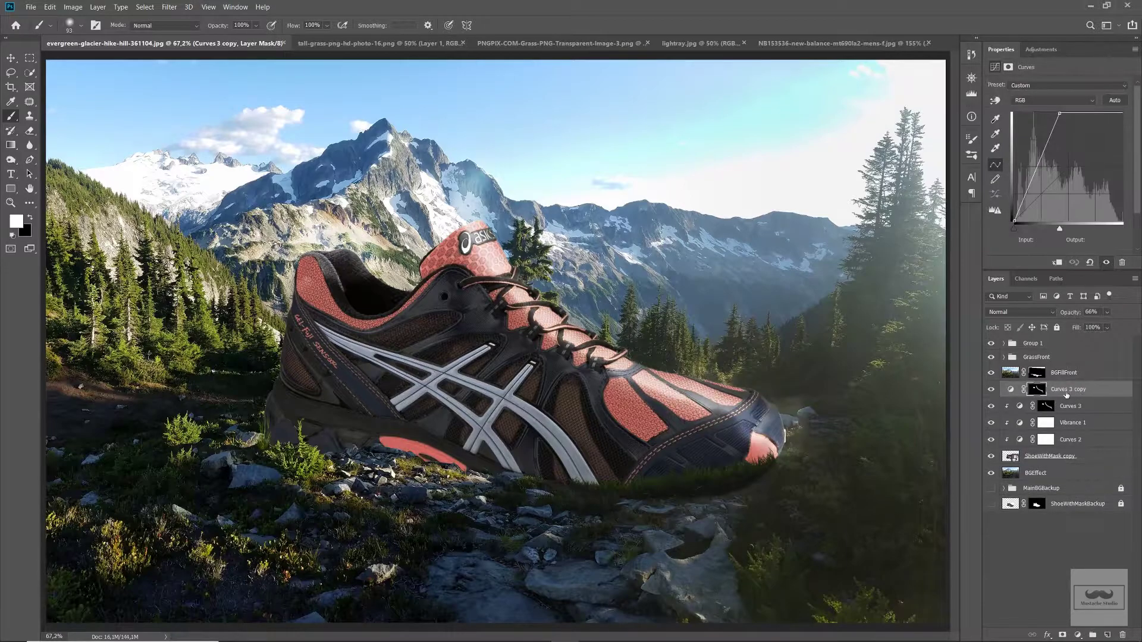
{"action": "mouse_move", "coordinate": [1124, 225]}
{"action": "left_mouse_down"}
{"action": "mouse_move", "coordinate": [1059, 229]}
{"action": "mouse_move", "coordinate": [1122, 229]}
{"action": "left_mouse_up"}
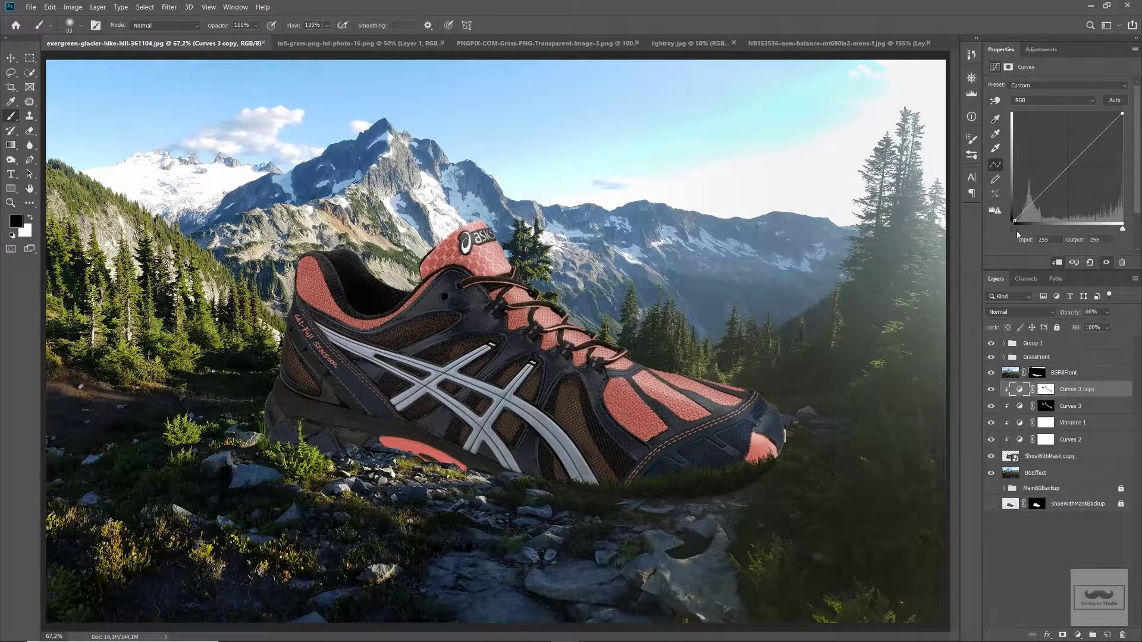
{"action": "left_click_drag", "start_coordinate": [1014, 228], "coordinate": [1032, 229]}
{"action": "left_click", "coordinate": [1046, 389]}
{"action": "key", "text": "ctrl+i"}
{"action": "key", "text": "x"}
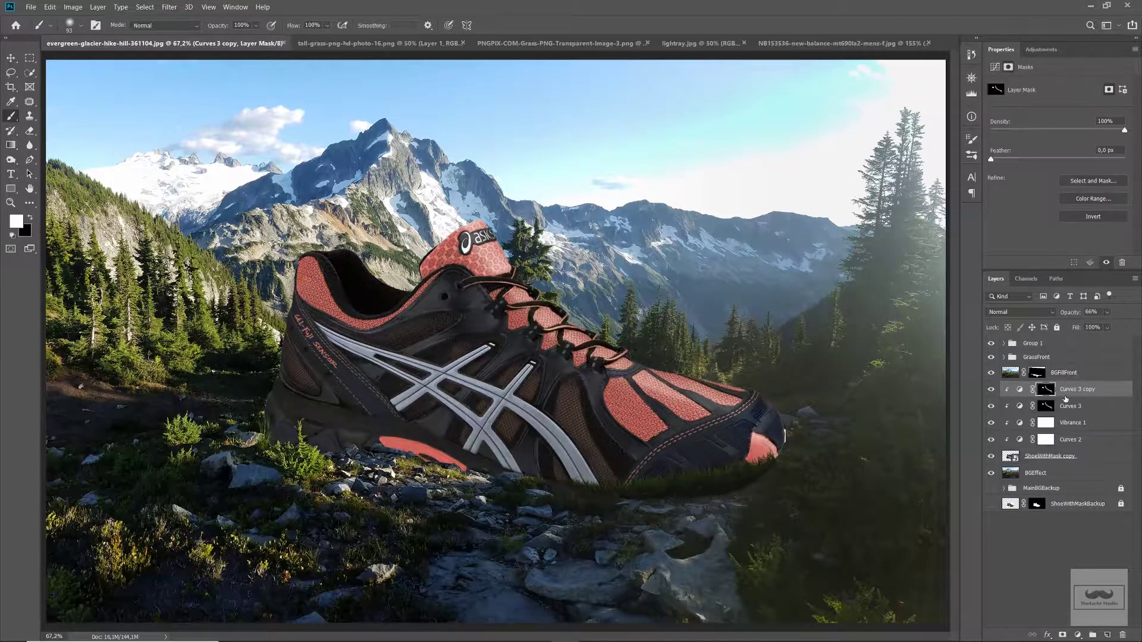
{"action": "key", "text": "ctrl+BackSpace"}
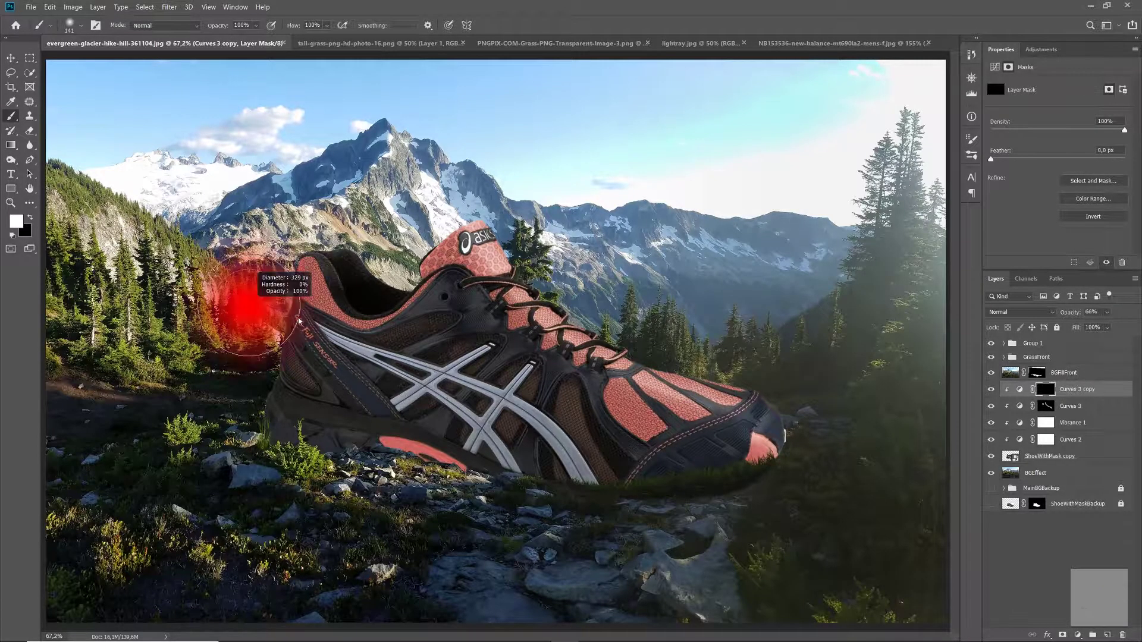
- Paint with a large soft brush along the shoe's bottom edge and under the sole
{"action": "left_click_drag", "start_coordinate": [327, 25], "coordinate": [288, 40]}
{"action": "left_click_drag", "start_coordinate": [198, 394], "coordinate": [752, 523]}
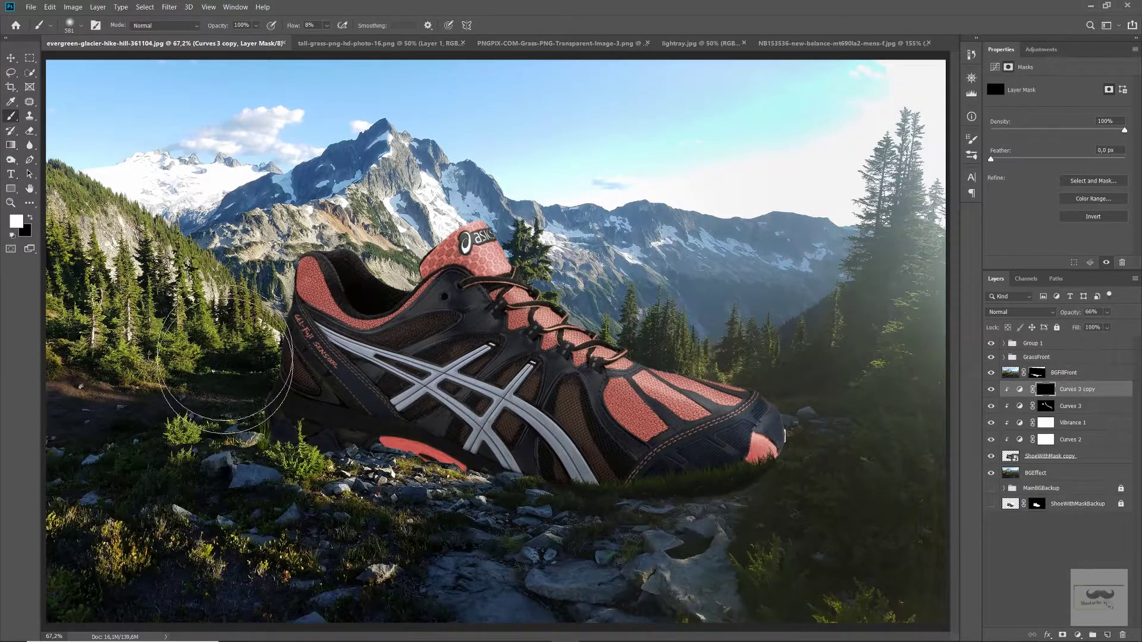
{"action": "left_click_drag", "start_coordinate": [637, 527], "coordinate": [717, 518]}
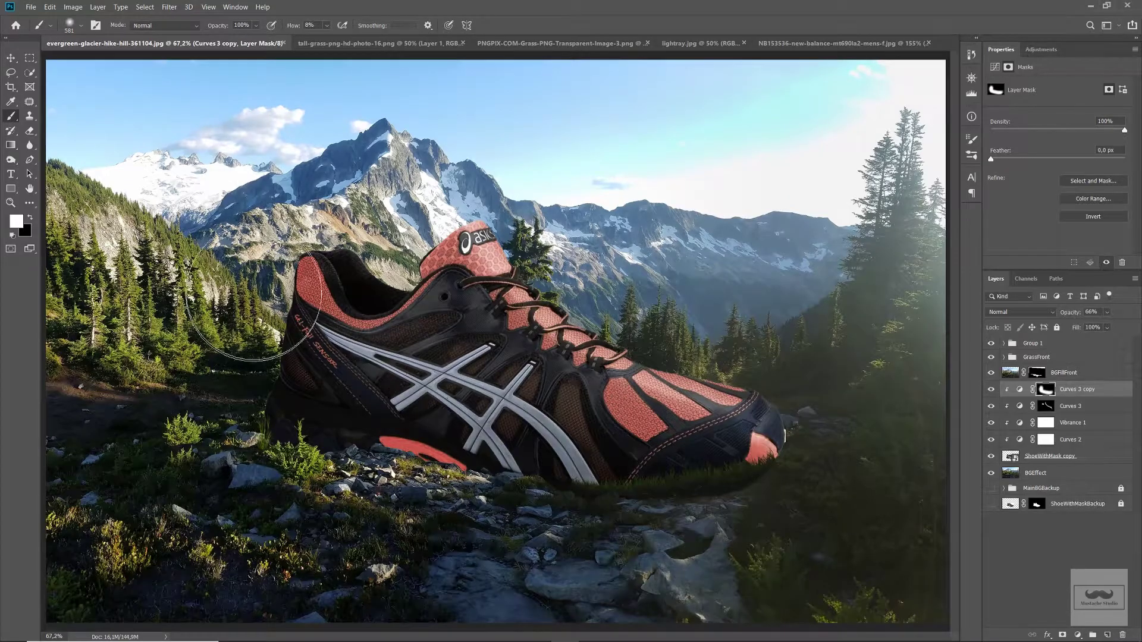
{"action": "scroll", "coordinate": [595, 485], "scroll_direction": "up", "scroll_amount": 3}
{"action": "scroll", "coordinate": [752, 523], "scroll_direction": "down", "scroll_amount": 5}
{"action": "scroll", "coordinate": [594, 368], "scroll_direction": "up", "scroll_amount": 6}
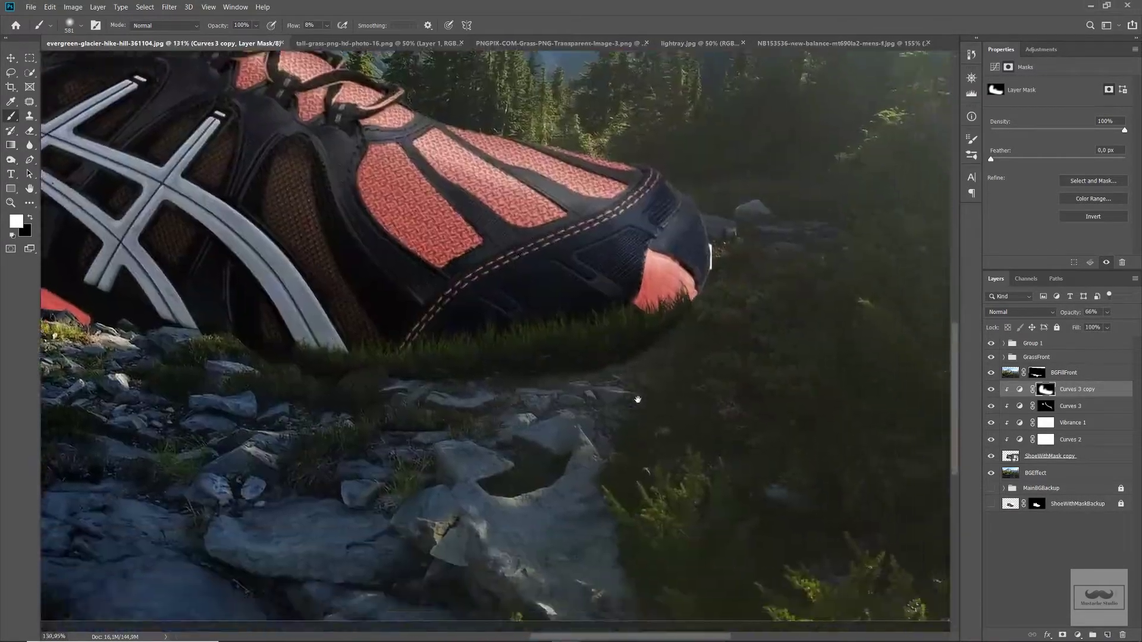
- Switch to the Mixer Brush, reset colours to black and white, and select the GrassFront group
{"action": "right_click", "coordinate": [10, 116]}
{"action": "left_click", "coordinate": [60, 148]}
{"action": "key", "text": "x"}
{"action": "left_click", "coordinate": [1036, 357]}
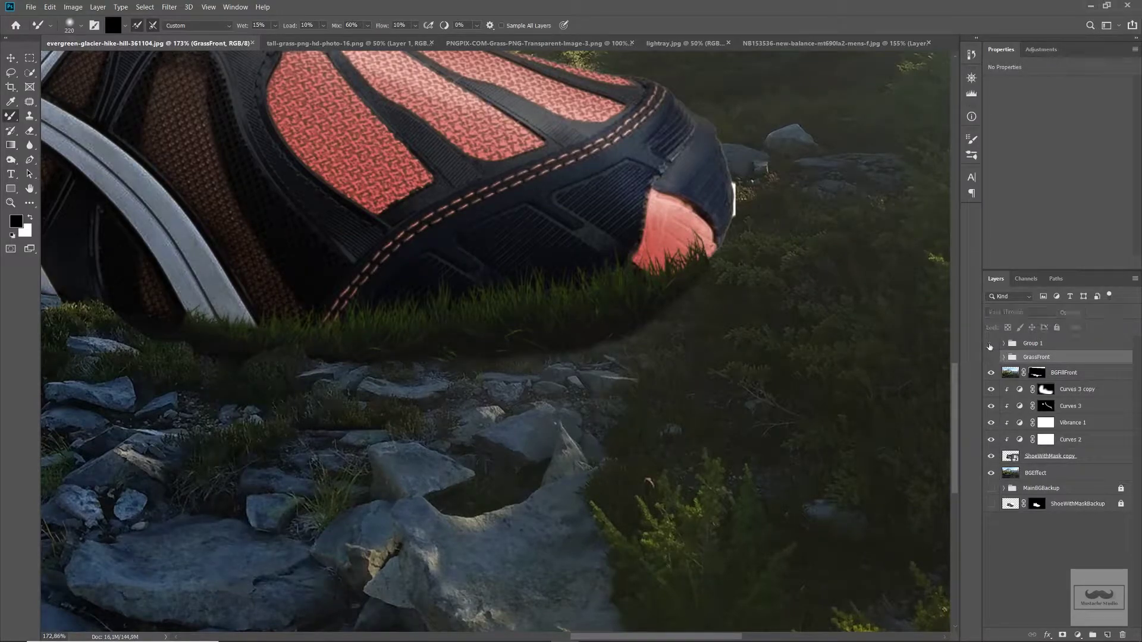
- Show the grass group, rename it GrassFont2 and expand its contents
{"action": "left_click", "coordinate": [989, 346]}
{"action": "double_click", "coordinate": [1032, 343]}
{"action": "type", "text": "ont2"}
{"action": "key", "text": "Return"}
{"action": "left_click", "coordinate": [1004, 343]}
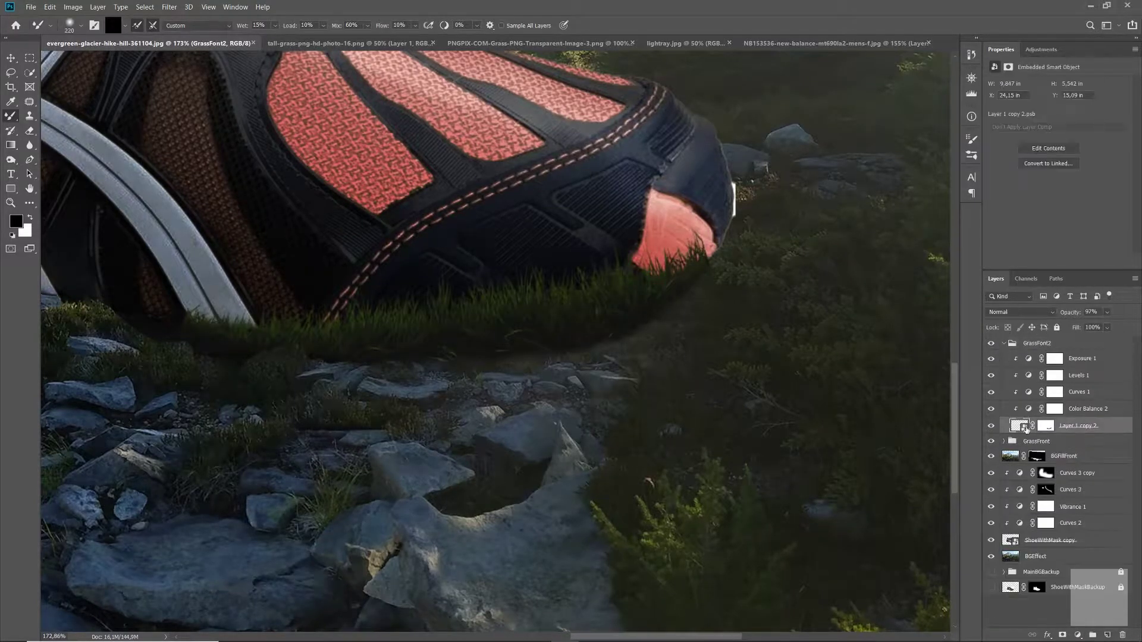
- Add a new empty layer in the group and try dark shading strokes, then undo them
{"action": "left_click", "coordinate": [1054, 358]}
{"action": "key", "text": "x"}
{"action": "left_click", "coordinate": [1107, 635]}
{"action": "key", "text": "x"}
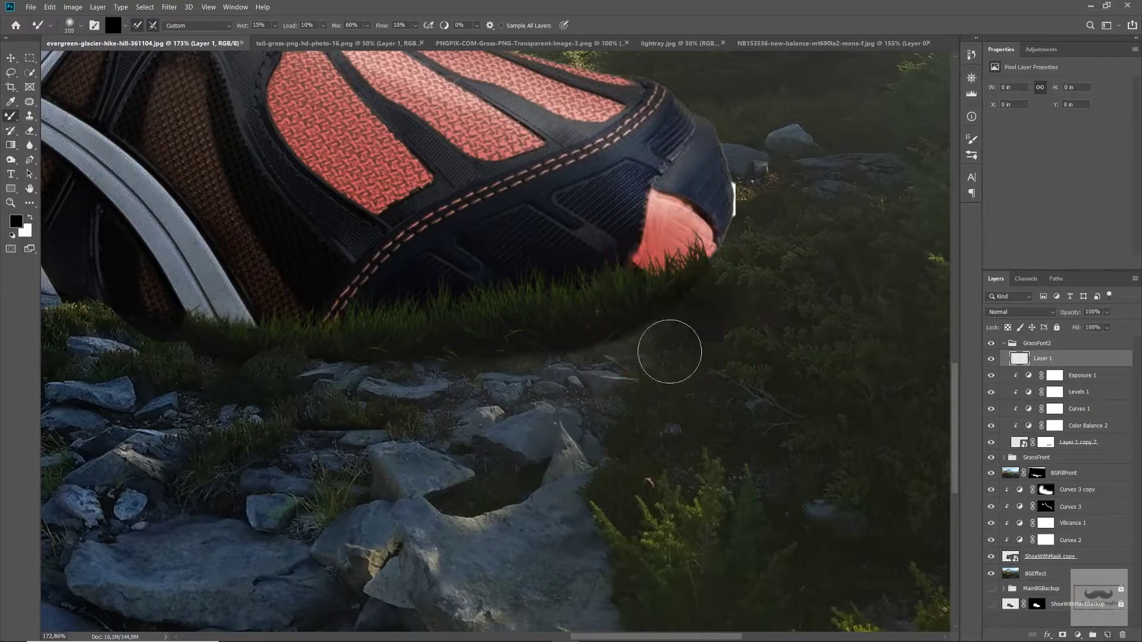
{"action": "key", "text": "bracketleft"}
{"action": "key", "text": "bracketleft"}
{"action": "key", "text": "bracketleft"}
{"action": "mouse_move", "coordinate": [440, 361]}
{"action": "left_mouse_down"}
{"action": "mouse_move", "coordinate": [331, 400]}
{"action": "mouse_move", "coordinate": [732, 308]}
{"action": "left_mouse_up"}
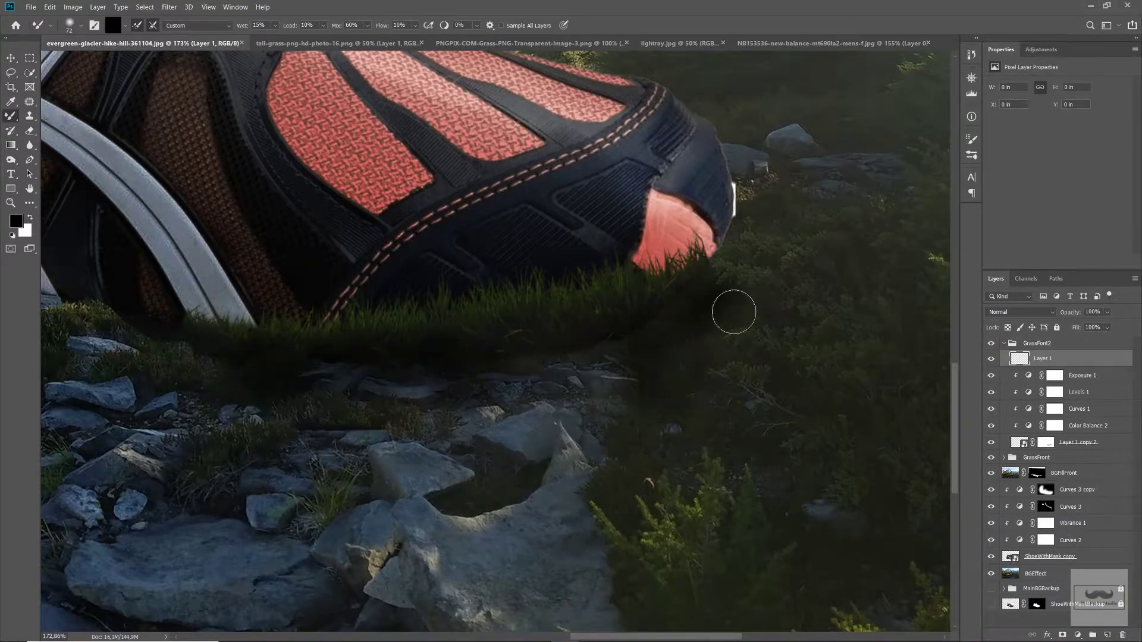
{"action": "key", "text": "ctrl+z"}
{"action": "key", "text": "bracketright"}
{"action": "key", "text": "bracketright"}
{"action": "key", "text": "bracketright"}
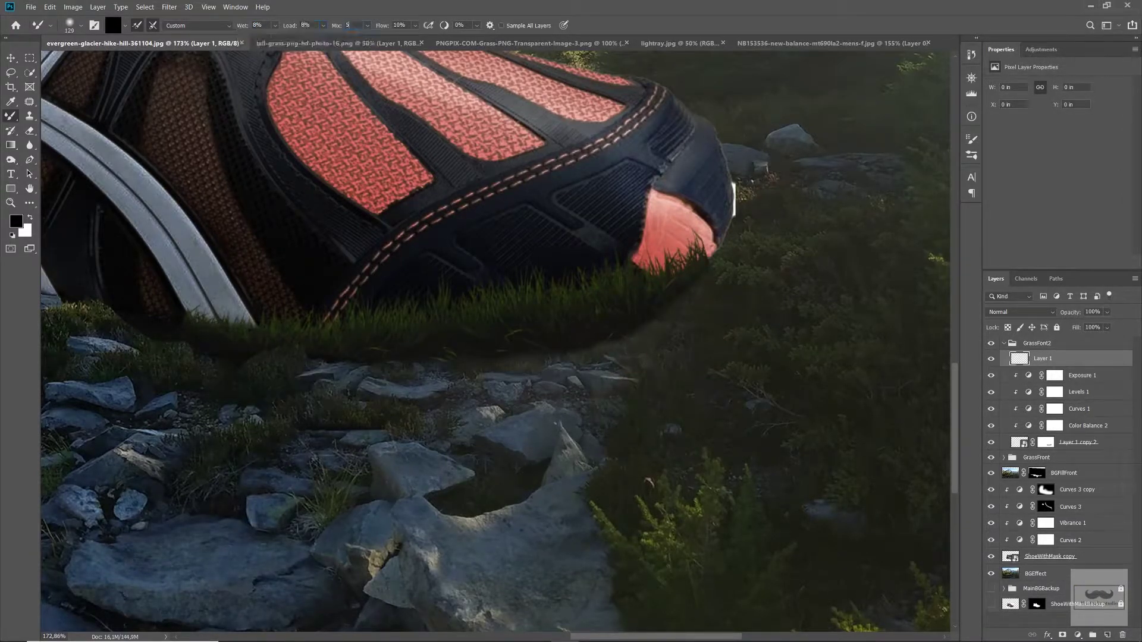
{"action": "type", "text": "6"}
- Blend the grass over the rocks right of the shoe's toe with the Mixer Brush
{"action": "key", "text": "Return"}
{"action": "key", "text": "ctrl+0"}
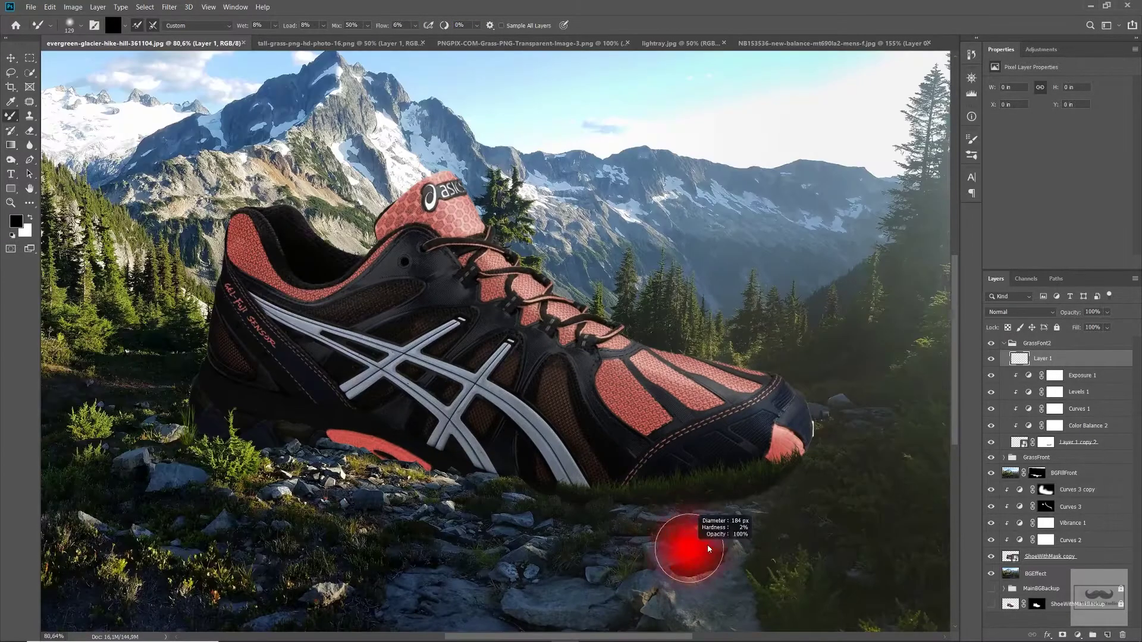
{"action": "left_click_drag", "start_coordinate": [717, 521], "coordinate": [869, 467]}
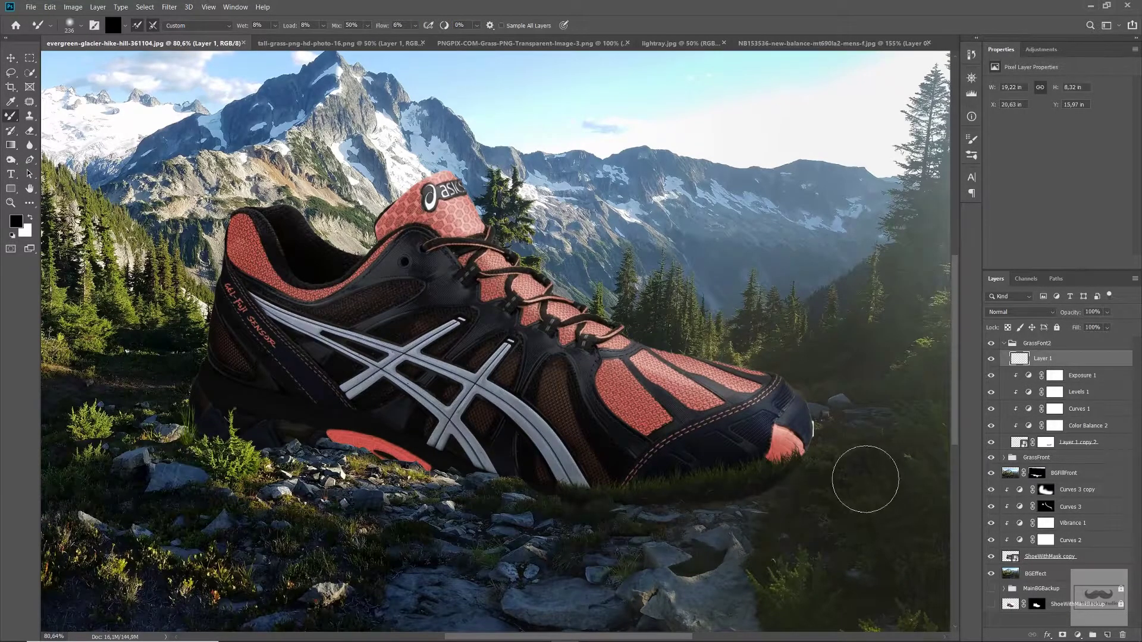
{"action": "scroll", "coordinate": [779, 610], "scroll_direction": "down", "scroll_amount": 2}
{"action": "key", "text": "bracketleft"}
{"action": "key", "text": "bracketleft"}
{"action": "key", "text": "bracketleft"}
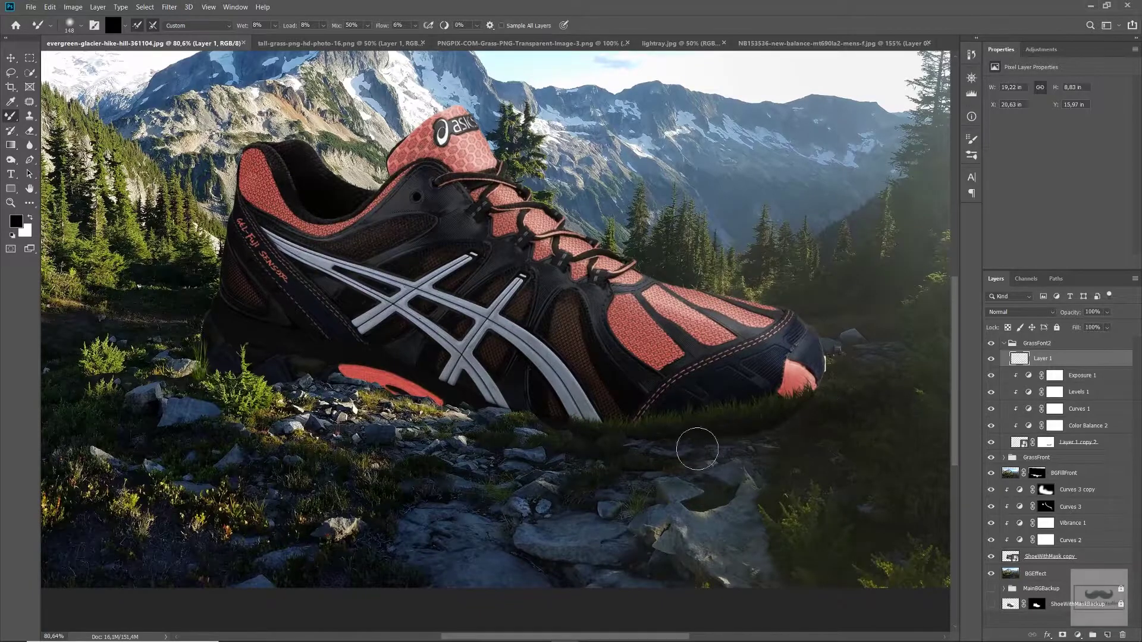
{"action": "scroll", "coordinate": [595, 440], "scroll_direction": "up", "scroll_amount": 5}
{"action": "key", "text": "bracketleft"}
{"action": "key", "text": "bracketleft"}
{"action": "key", "text": "bracketleft"}
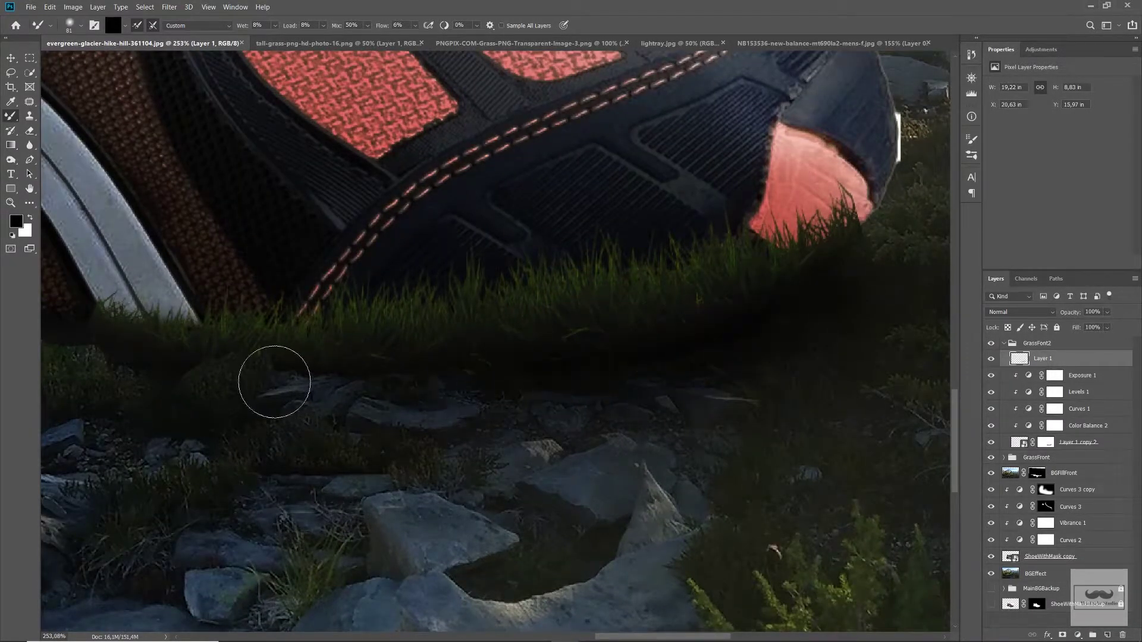
{"action": "key", "text": "ctrl+0"}
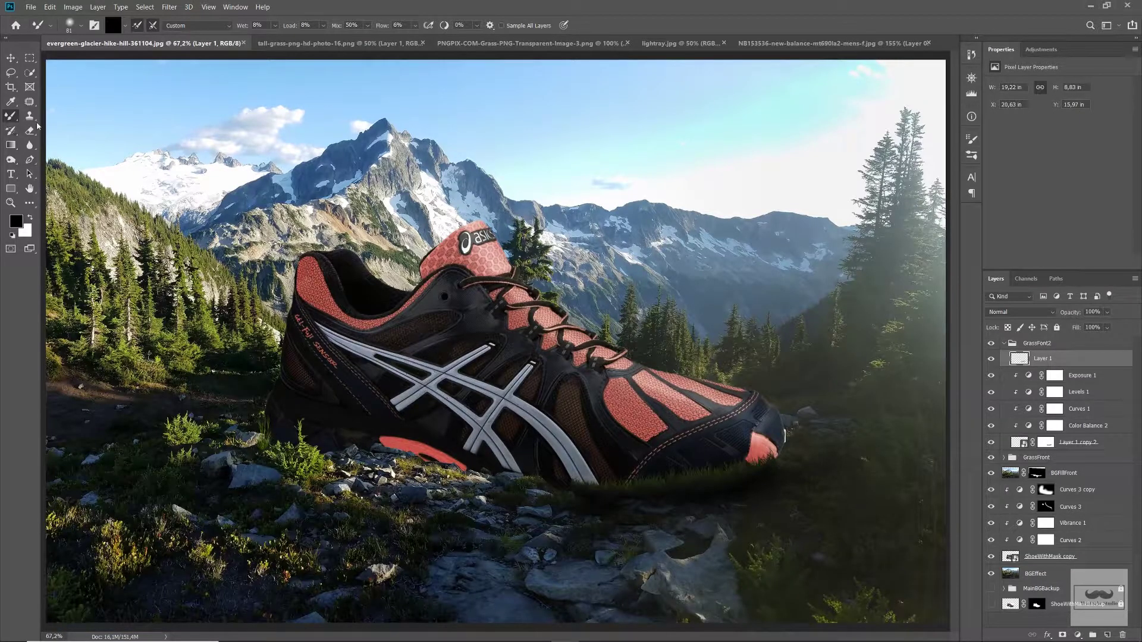
- Rename the new layer to ColorMatch
{"action": "double_click", "coordinate": [1042, 358]}
{"action": "key", "text": "Return"}
{"action": "key", "text": "shift+b"}
- Collapse the GrassFont2 group, hide the shoe and select the Shadow layer
{"action": "left_click", "coordinate": [1003, 344]}
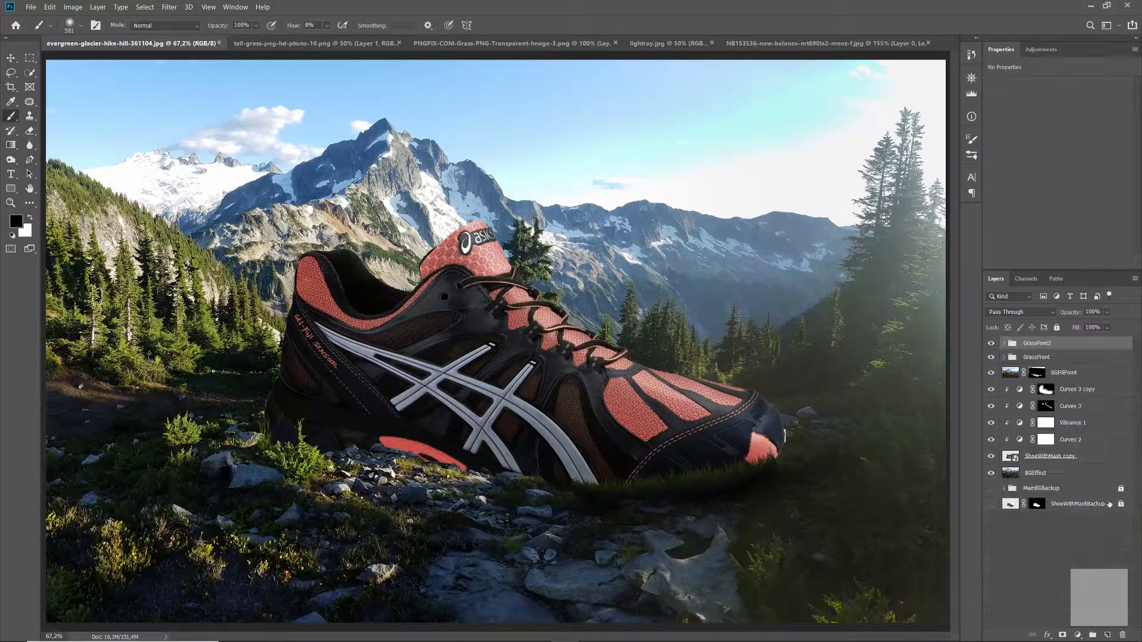
{"action": "type", "text": "Shadow"}
{"action": "left_click", "coordinate": [1037, 521], "text": "ctrl"}
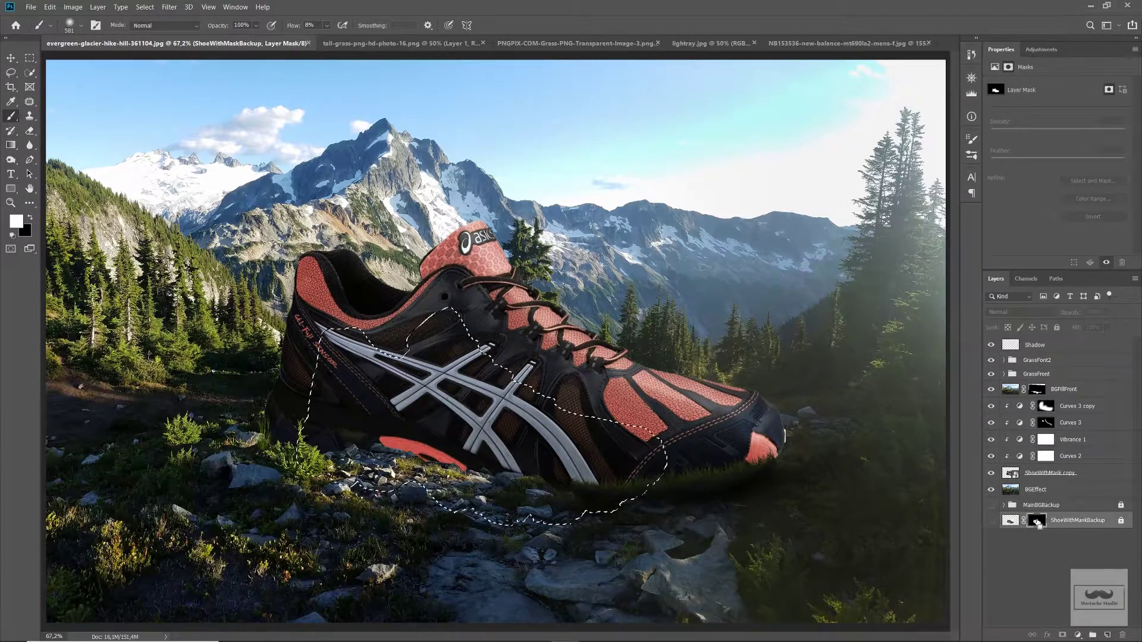
{"action": "key", "text": "ctrl+d"}
{"action": "key", "text": "v"}
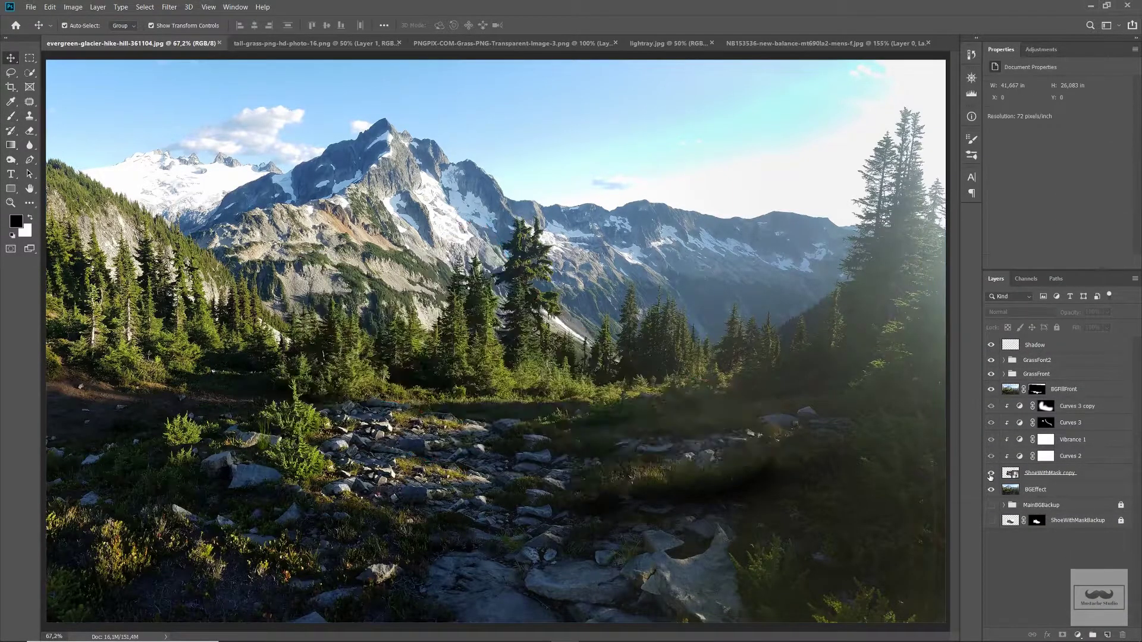
{"action": "left_click", "coordinate": [1011, 473]}
{"action": "left_click", "coordinate": [1035, 345]}
{"action": "key", "text": "b"}
- Paint black shadow around the heel and lower foreground, then set opacity to 35%
{"action": "left_click_drag", "start_coordinate": [416, 476], "coordinate": [304, 393]}
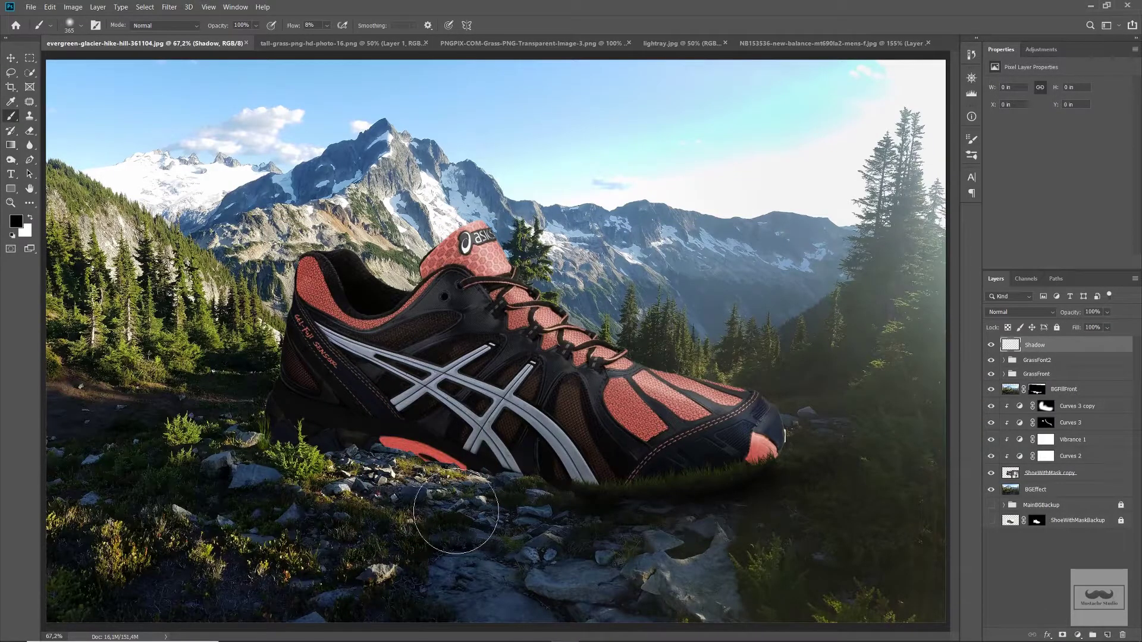
{"action": "key", "text": "ctrl+minus"}
{"action": "mouse_move", "coordinate": [395, 466]}
{"action": "left_mouse_down"}
{"action": "mouse_move", "coordinate": [344, 446]}
{"action": "mouse_move", "coordinate": [572, 536]}
{"action": "mouse_move", "coordinate": [344, 478]}
{"action": "mouse_move", "coordinate": [339, 433]}
{"action": "mouse_move", "coordinate": [543, 491]}
{"action": "left_mouse_up"}
{"action": "key", "text": "ctrl+plus"}
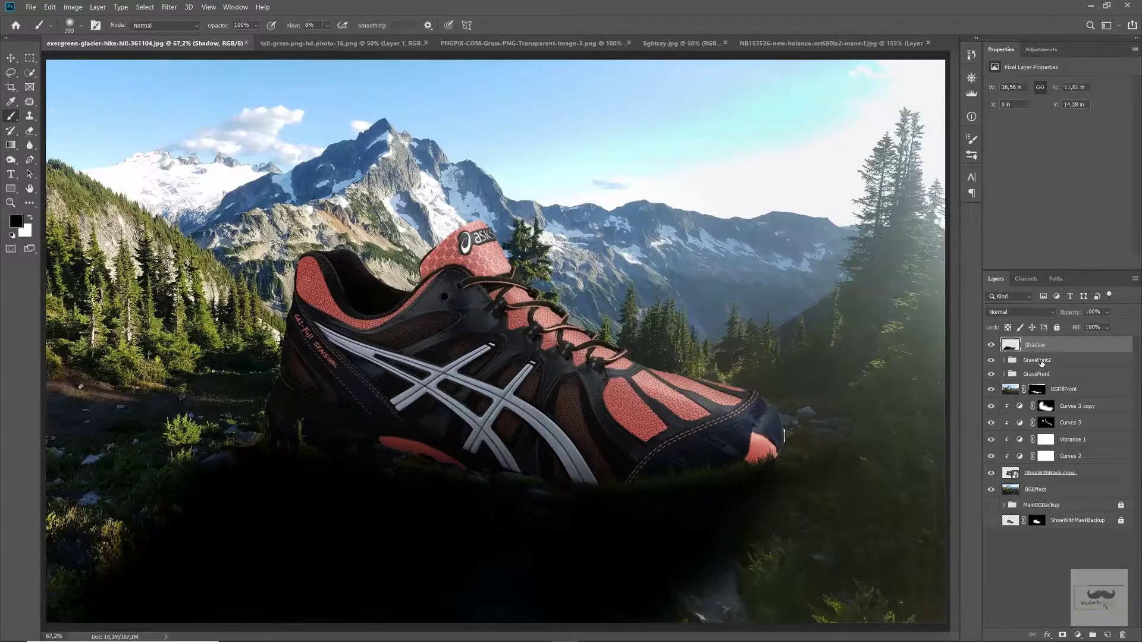
{"action": "left_click", "coordinate": [1107, 312]}
{"action": "left_click_drag", "start_coordinate": [1123, 328], "coordinate": [1084, 328]}
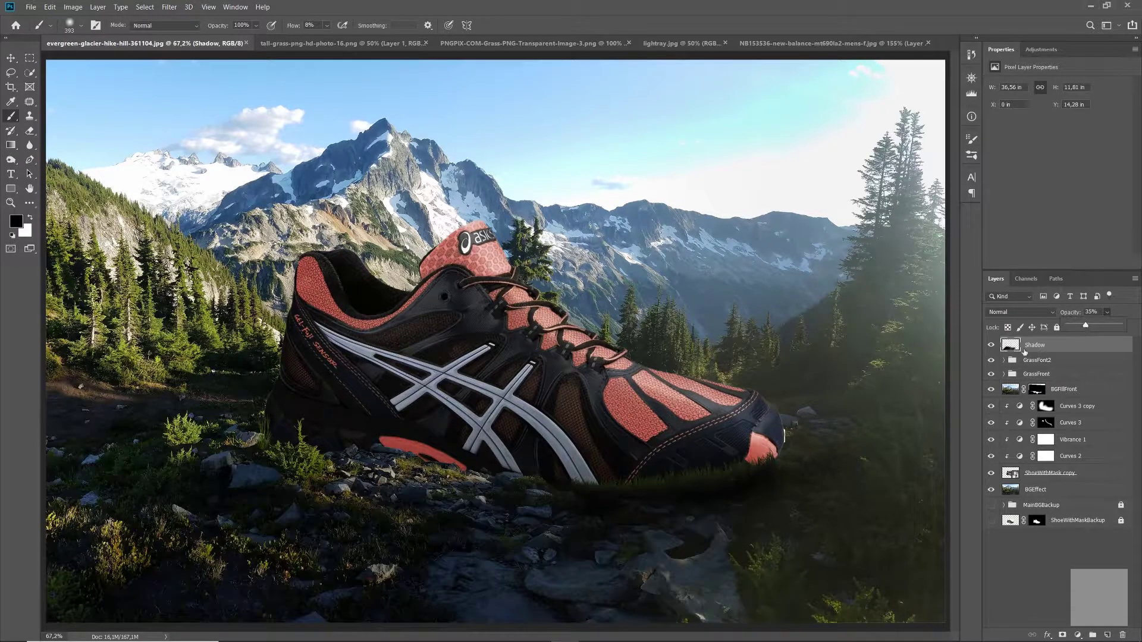
- Add a black mask to the Shadow layer and paint white to reveal shadow beneath the shoe
{"action": "key", "text": "e"}
{"action": "left_click", "coordinate": [1061, 634], "text": "alt"}
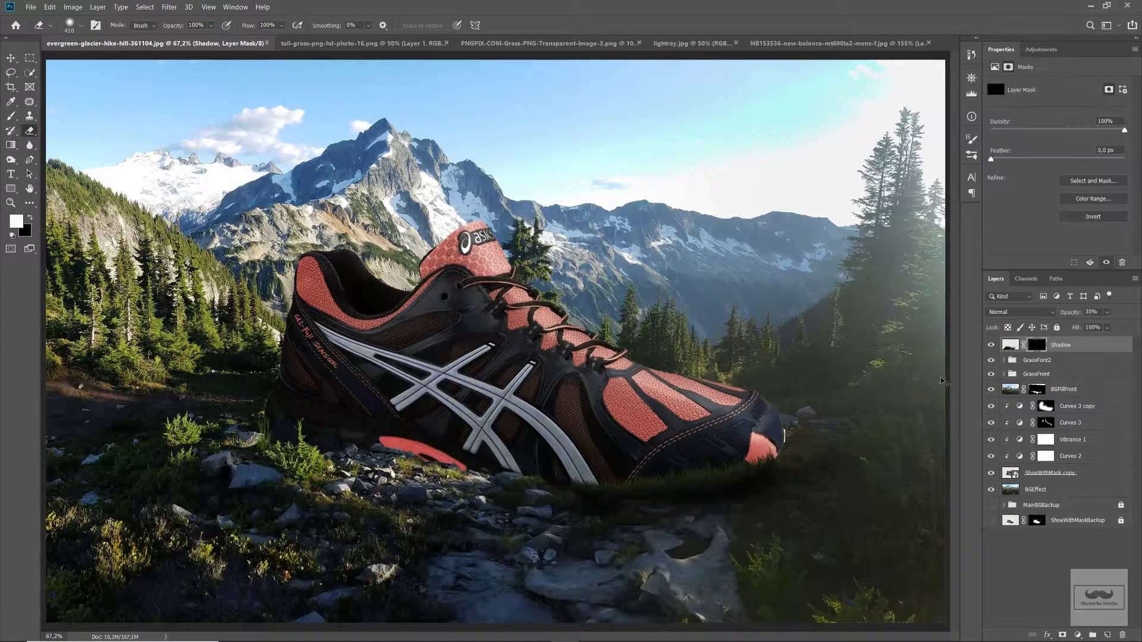
{"action": "key", "text": "b"}
{"action": "key", "text": "x"}
{"action": "key", "text": "ctrl+minus"}
{"action": "mouse_move", "coordinate": [325, 503]}
{"action": "left_mouse_down"}
{"action": "mouse_move", "coordinate": [519, 527]}
{"action": "mouse_move", "coordinate": [643, 479]}
{"action": "left_mouse_up"}
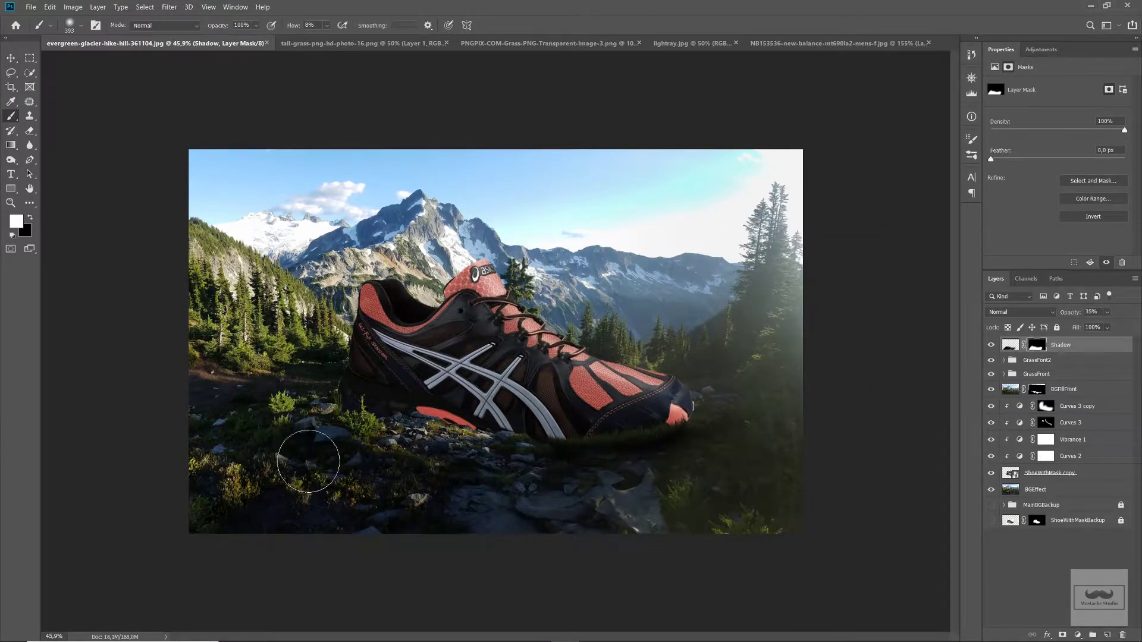
{"action": "scroll", "coordinate": [764, 513], "scroll_direction": "up", "scroll_amount": 3}
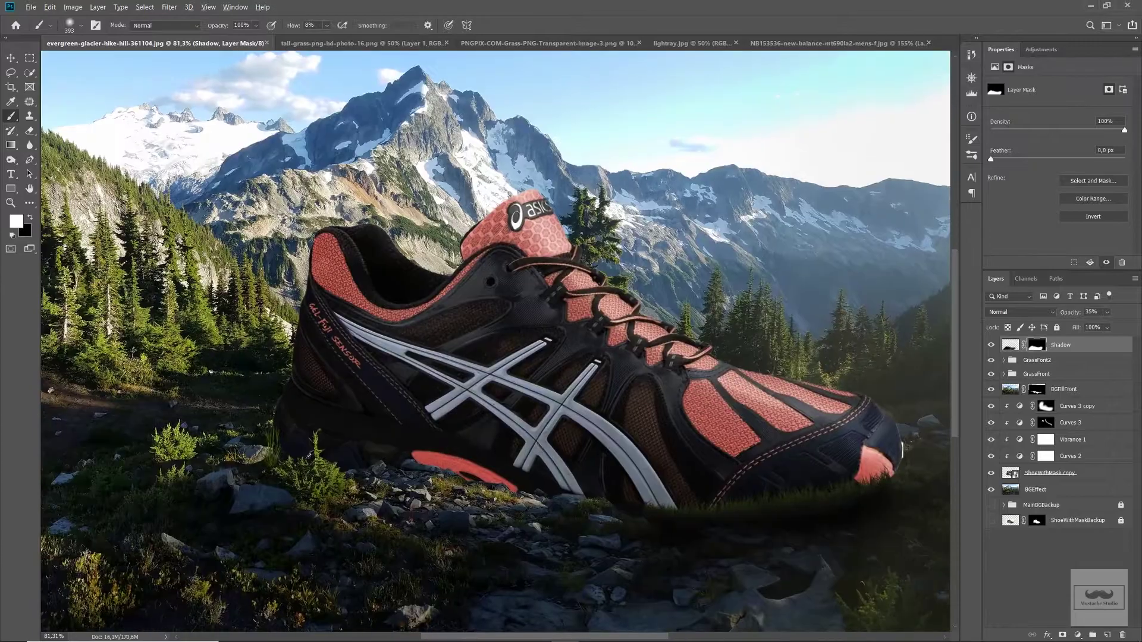
{"action": "scroll", "coordinate": [306, 433], "scroll_direction": "up", "scroll_amount": 2}
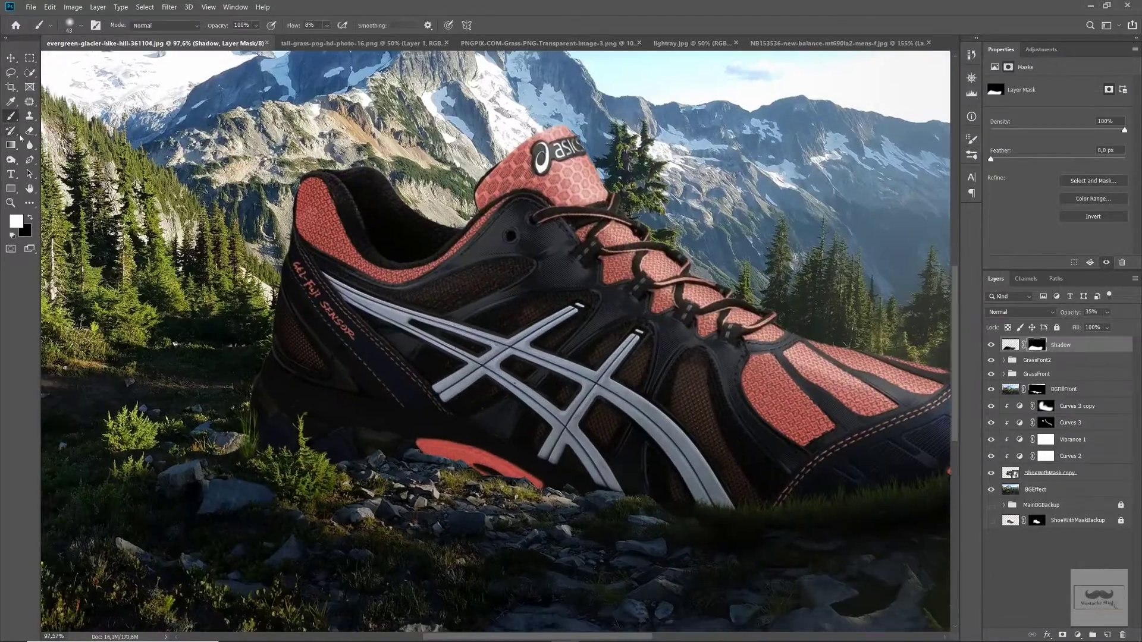
- Select the Blur tool and rasterize the ShoeWithMask copy layer
{"action": "left_click", "coordinate": [29, 145]}
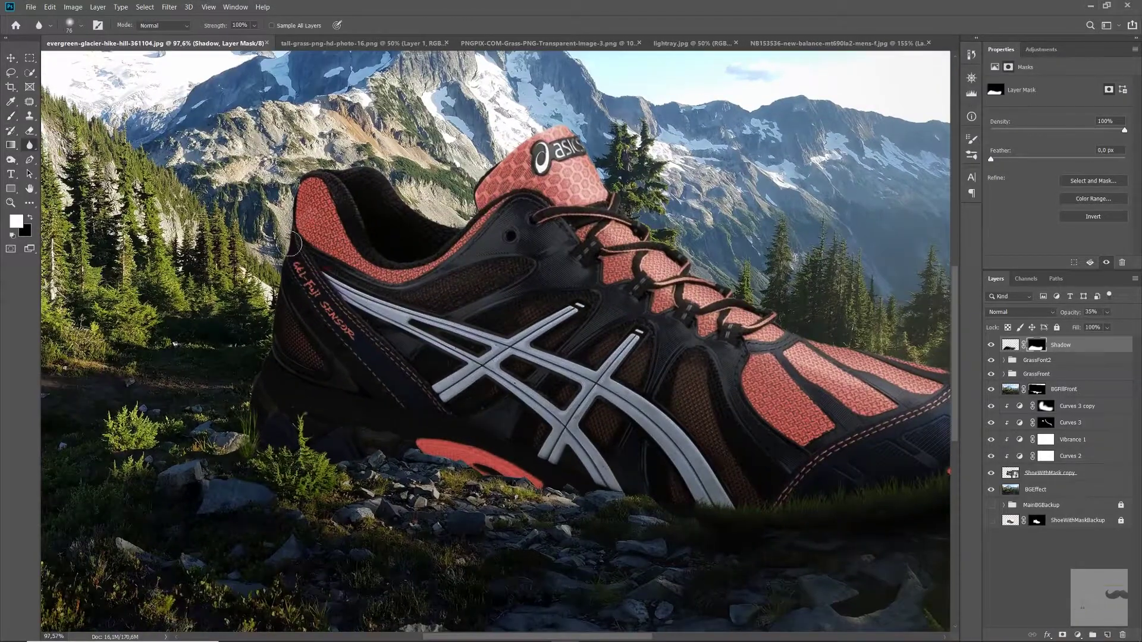
{"action": "left_click", "coordinate": [1050, 473]}
{"action": "right_click", "coordinate": [1050, 473]}
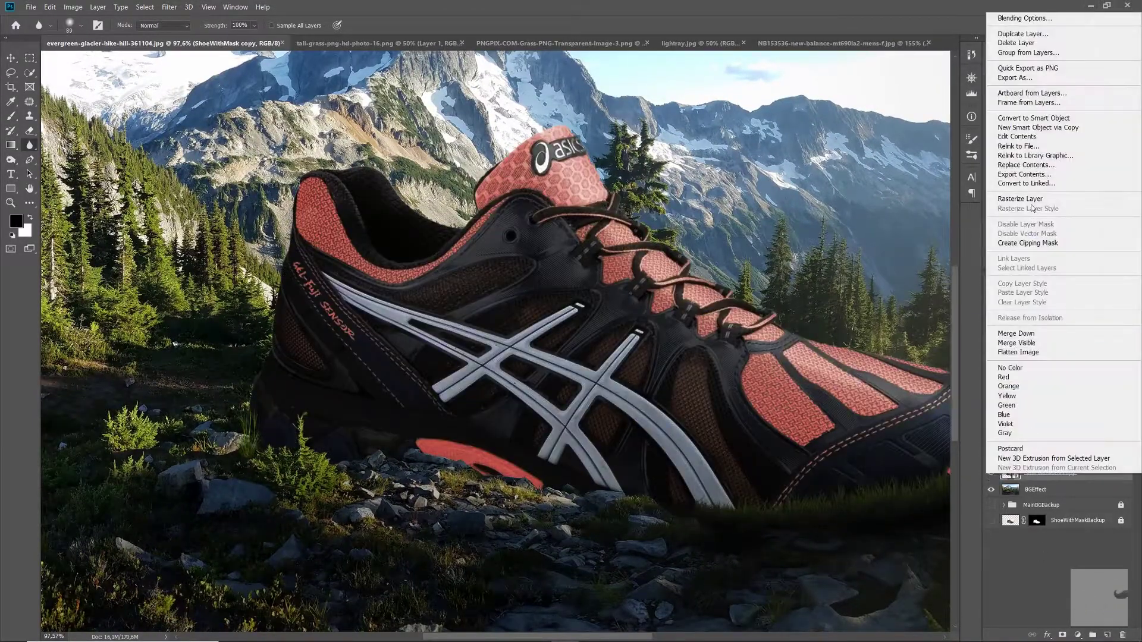
{"action": "key", "text": "Escape"}
- Soften the shoe's cut-out edges with a 4% strength blur brush
{"action": "scroll", "coordinate": [391, 242], "scroll_direction": "up", "scroll_amount": 2}
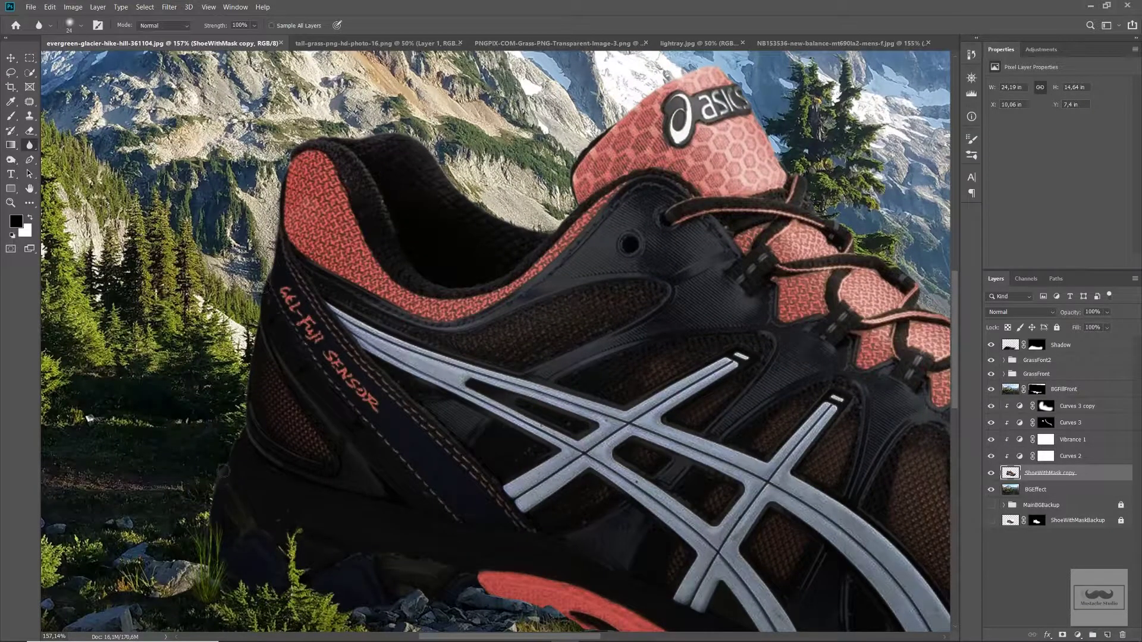
{"action": "scroll", "coordinate": [216, 377], "scroll_direction": "down", "scroll_amount": 2}
{"action": "scroll", "coordinate": [377, 295], "scroll_direction": "up", "scroll_amount": 4}
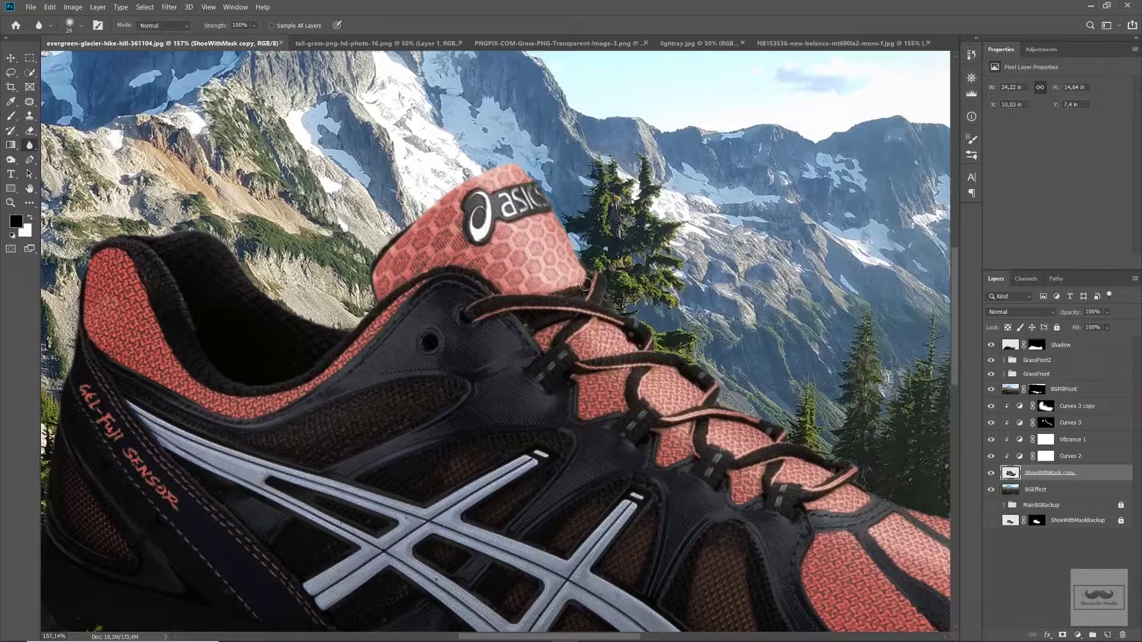
{"action": "scroll", "coordinate": [586, 284], "scroll_direction": "right", "scroll_amount": 3}
{"action": "scroll", "coordinate": [585, 284], "scroll_direction": "down", "scroll_amount": 1}
{"action": "left_click_drag", "start_coordinate": [592, 344], "coordinate": [381, 243]}
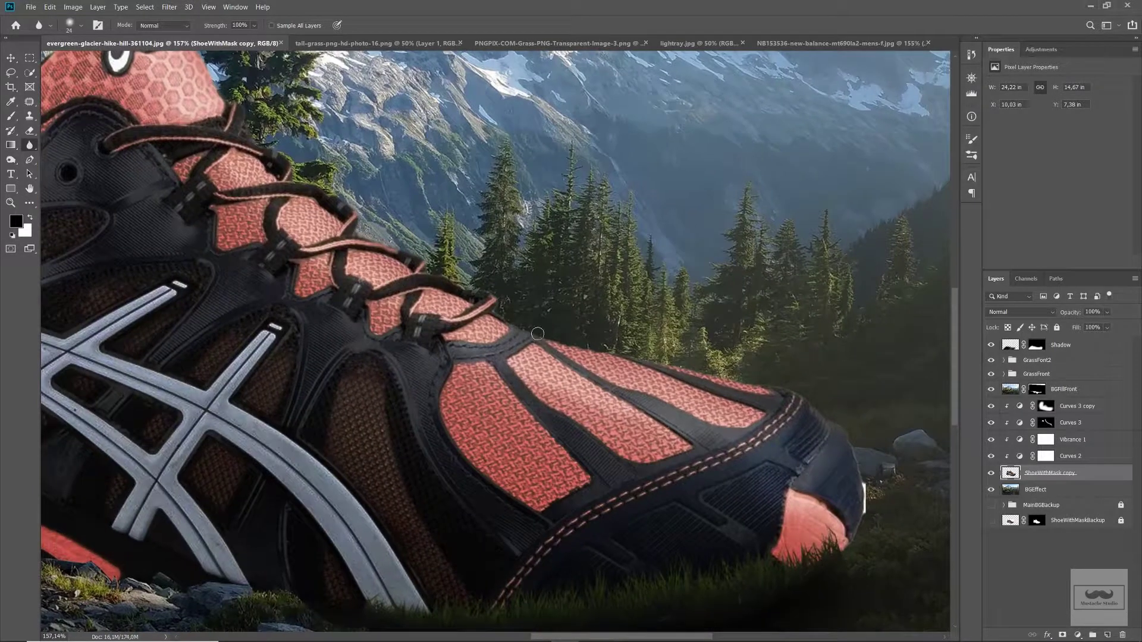
{"action": "scroll", "coordinate": [786, 390], "scroll_direction": "down", "scroll_amount": 2}
{"action": "scroll", "coordinate": [717, 332], "scroll_direction": "right", "scroll_amount": 2}
{"action": "key", "text": "bracketright"}
{"action": "key", "text": "bracketright"}
{"action": "key", "text": "bracketright"}
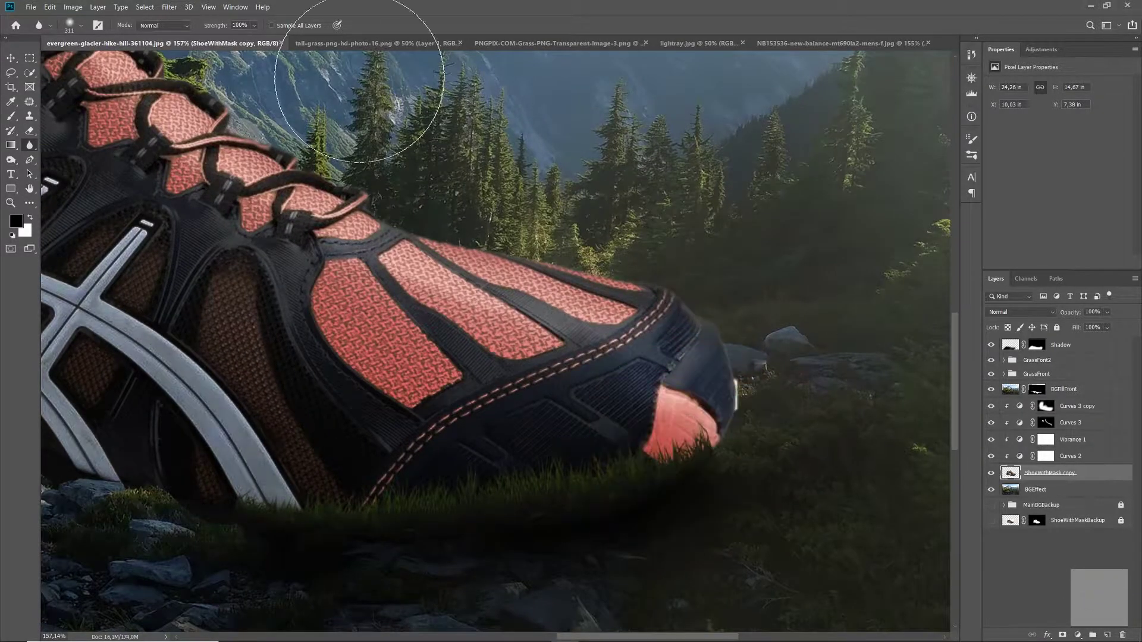
{"action": "scroll", "coordinate": [650, 394], "scroll_direction": "down", "scroll_amount": 3}
{"action": "scroll", "coordinate": [684, 381], "scroll_direction": "down", "scroll_amount": 3}
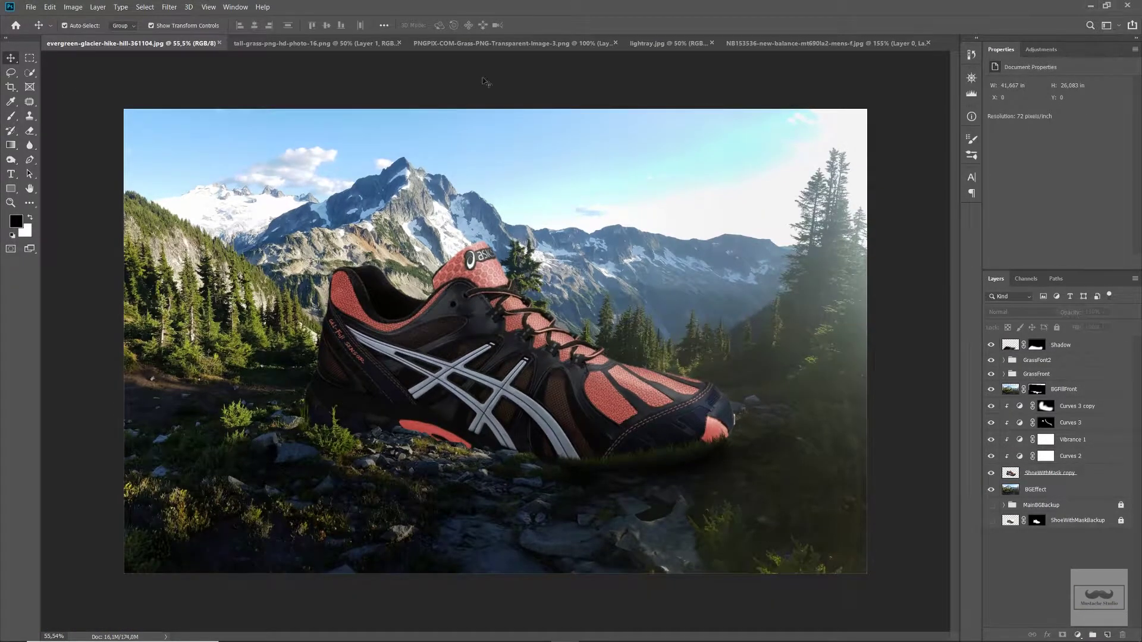
- Bring lightray.jpg into the composite in Lighten mode, rotated about 35° and shifted right
{"action": "left_click", "coordinate": [666, 42]}
{"action": "left_click_drag", "start_coordinate": [320, 159], "coordinate": [131, 43]}
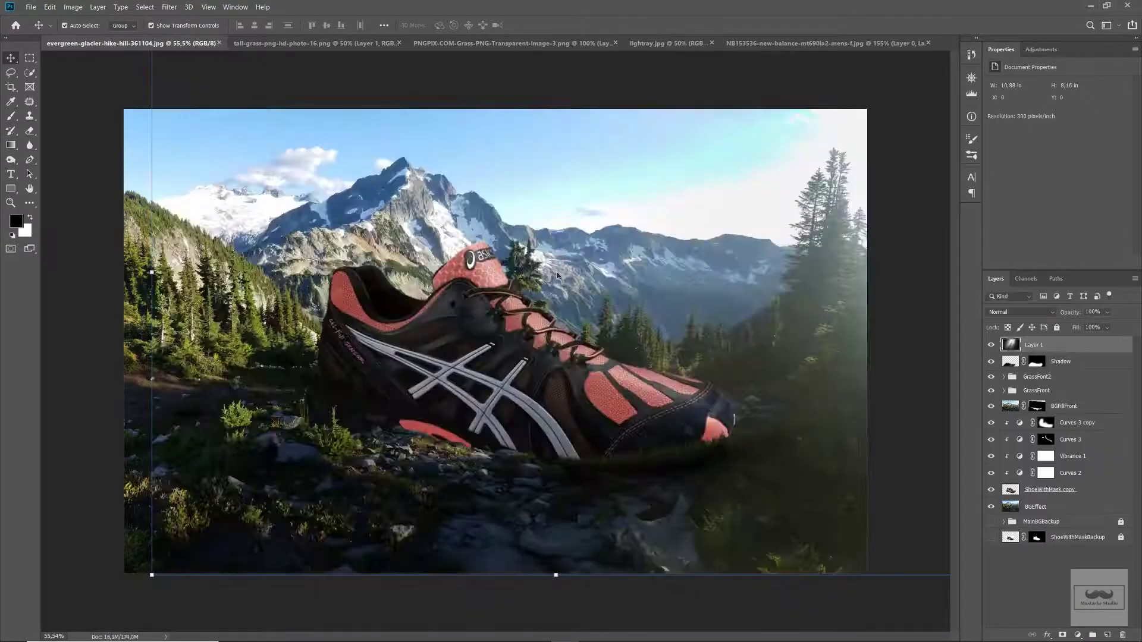
{"action": "left_click", "coordinate": [1020, 311]}
{"action": "left_click", "coordinate": [1011, 394]}
{"action": "mouse_move", "coordinate": [767, 481]}
{"action": "left_mouse_down"}
{"action": "mouse_move", "coordinate": [680, 256]}
{"action": "mouse_move", "coordinate": [411, 126]}
{"action": "left_mouse_up"}
{"action": "key", "text": "Return"}
{"action": "left_click_drag", "start_coordinate": [684, 273], "coordinate": [716, 276]}
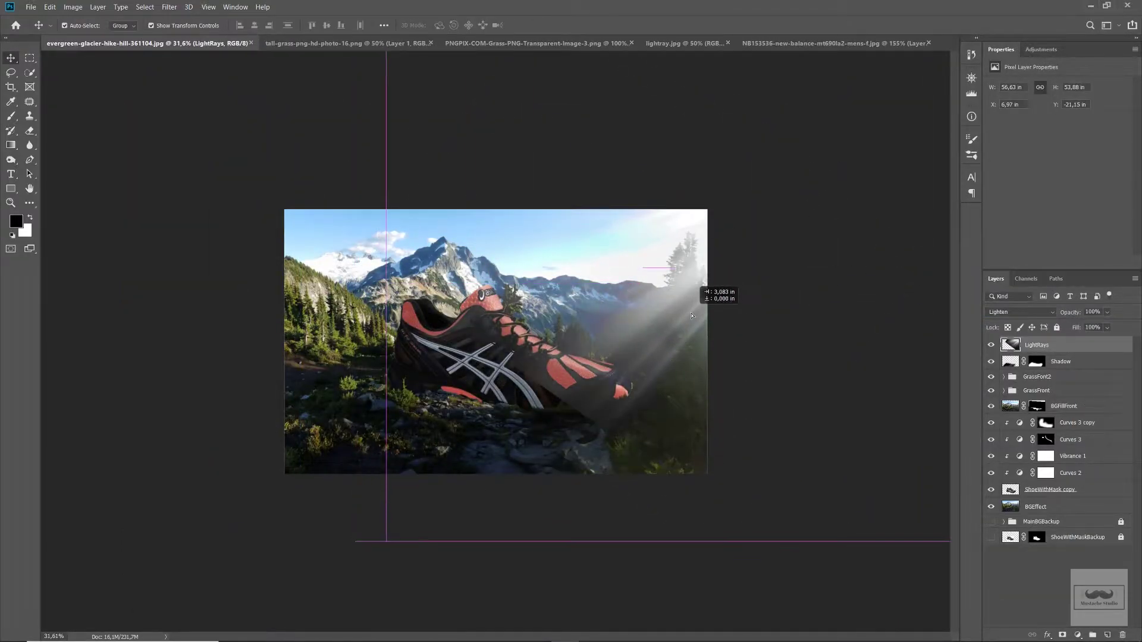
- Split the Blend If slider to fade the rays' dark parts and lower opacity to about 20%
{"action": "double_click", "coordinate": [1071, 345]}
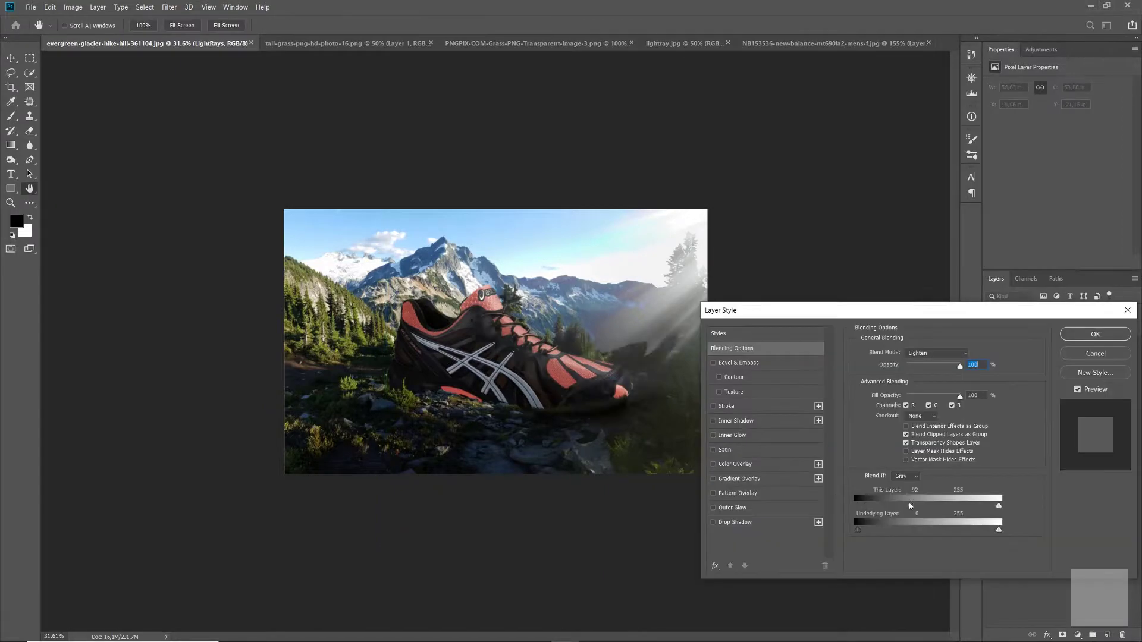
{"action": "left_click_drag", "start_coordinate": [909, 504], "coordinate": [878, 507]}
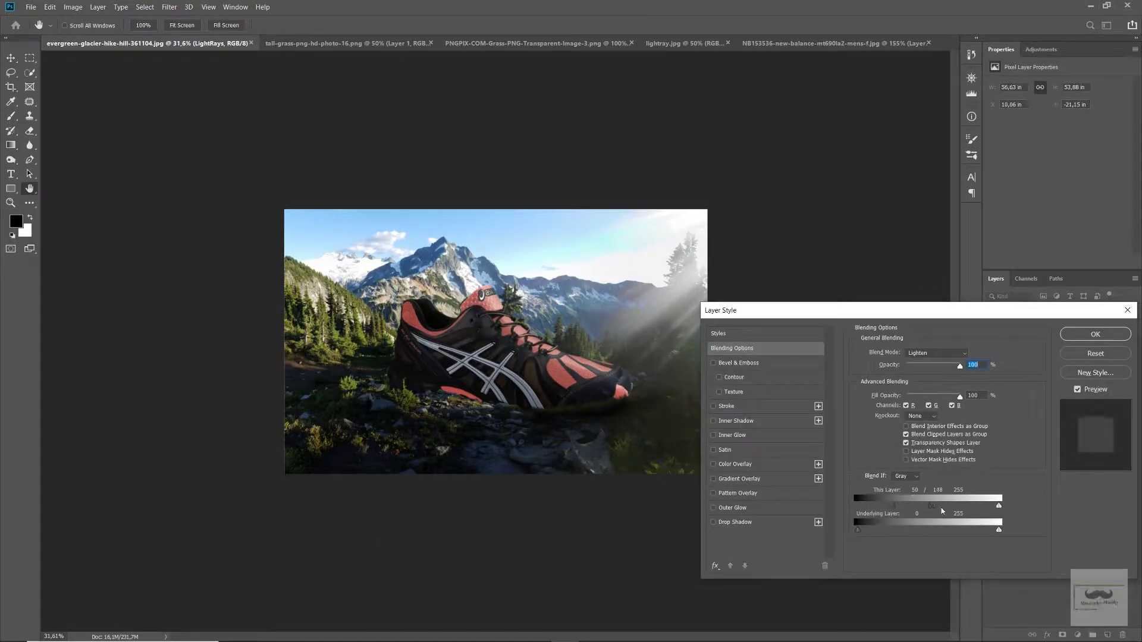
{"action": "left_click", "coordinate": [1094, 335]}
{"action": "left_click_drag", "start_coordinate": [1107, 312], "coordinate": [1069, 333]}
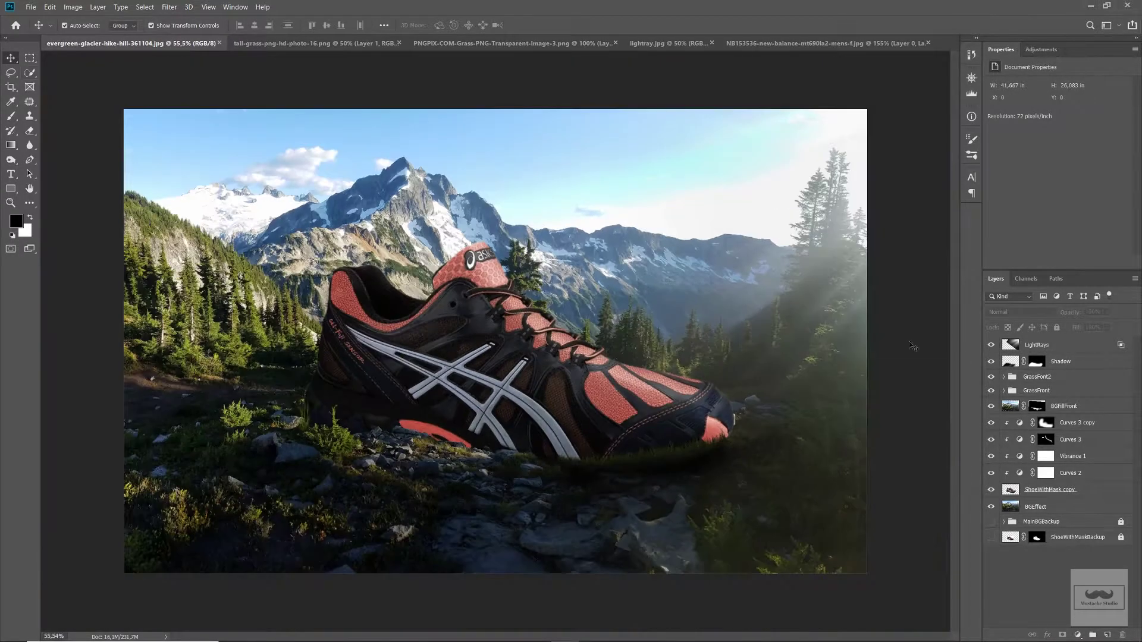
- Close the transparent grass image and select the GrassFront copy layer in the shoe composite
{"action": "left_click", "coordinate": [670, 42]}
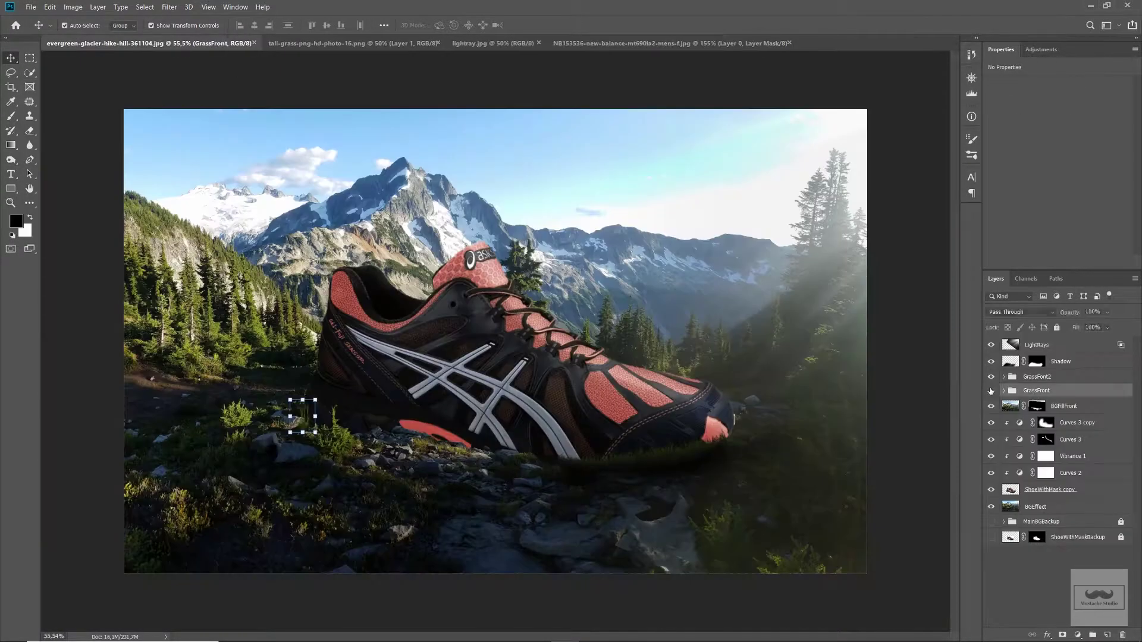
{"action": "left_click", "coordinate": [1047, 361]}
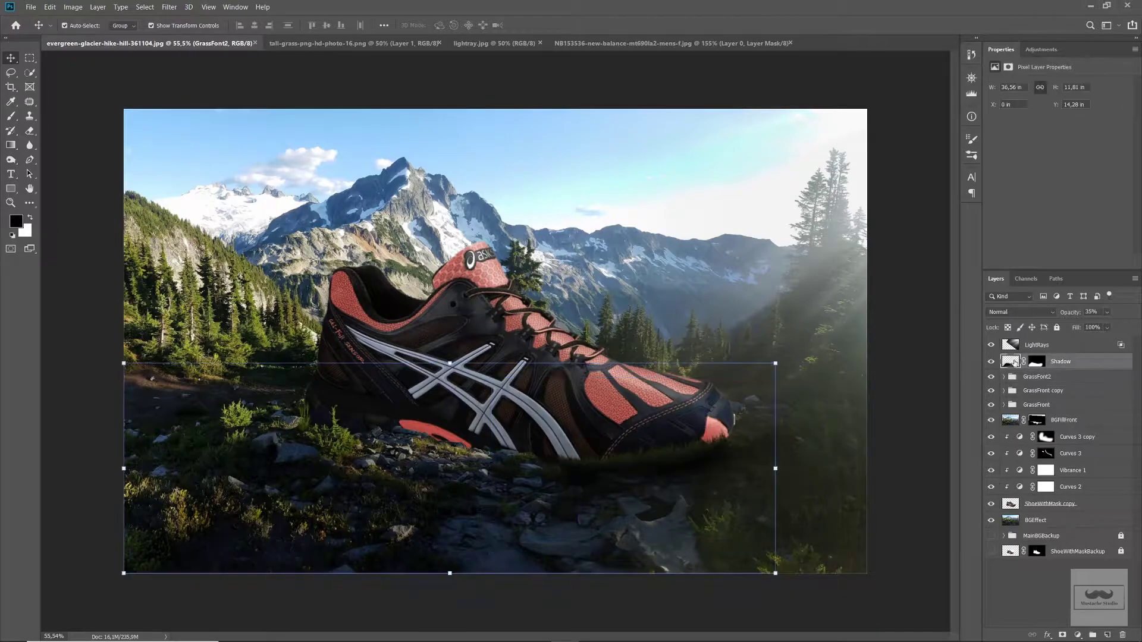
{"action": "left_click", "coordinate": [1043, 390]}
- Move and rotate the GrassFront copy tuft onto the shoe's red heel
{"action": "key", "text": "ctrl+t"}
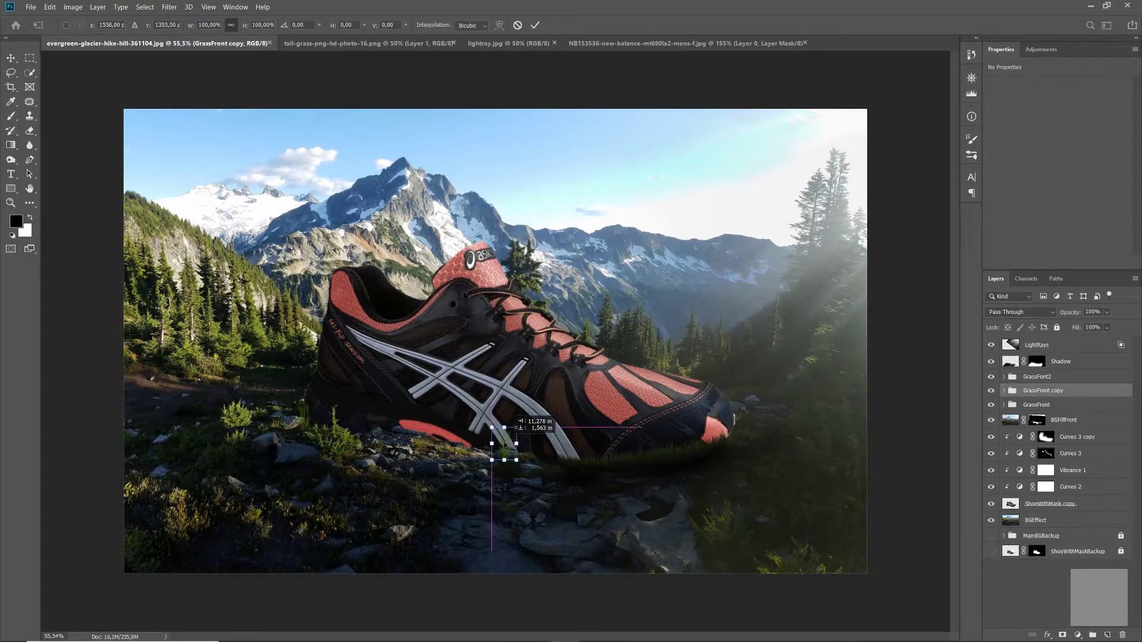
{"action": "scroll", "coordinate": [505, 445], "scroll_direction": "up", "scroll_amount": 5}
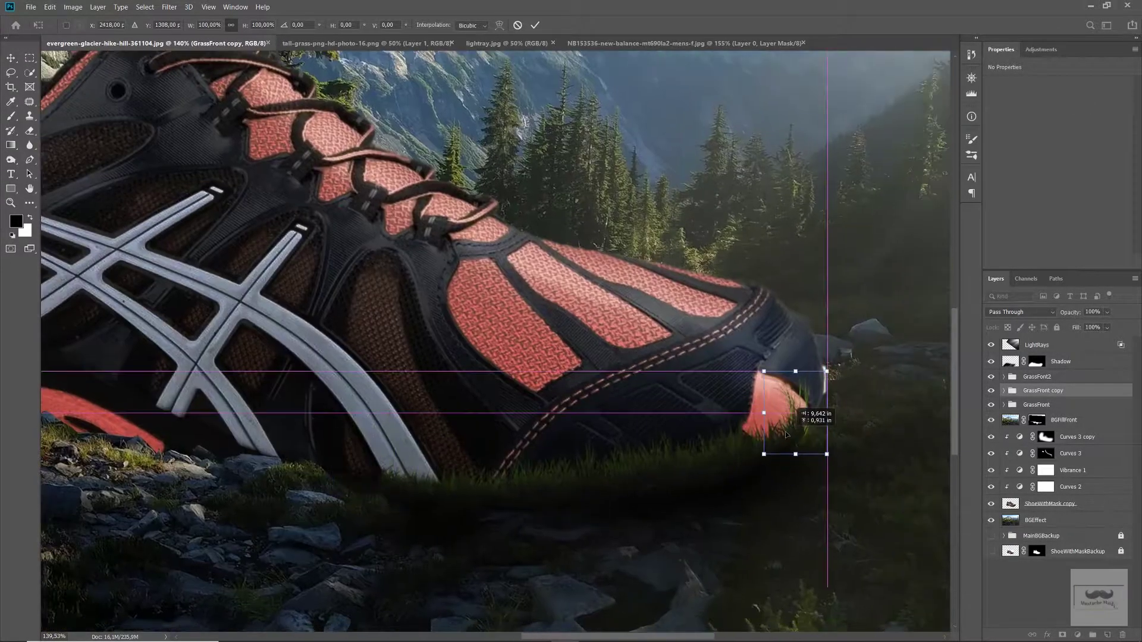
{"action": "mouse_move", "coordinate": [505, 445]}
{"action": "left_mouse_down"}
{"action": "mouse_move", "coordinate": [592, 482]}
{"action": "mouse_move", "coordinate": [419, 476]}
{"action": "left_mouse_up"}
{"action": "scroll", "coordinate": [420, 476], "scroll_direction": "up", "scroll_amount": 2}
{"action": "right_click", "coordinate": [417, 482]}
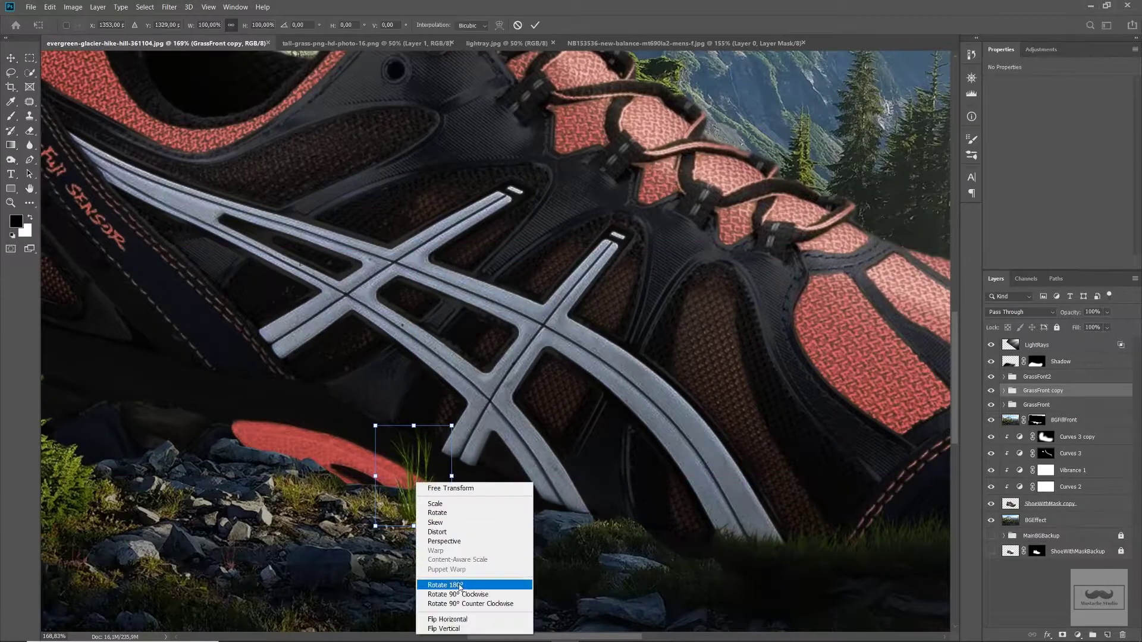
{"action": "left_click", "coordinate": [459, 587]}
{"action": "right_click", "coordinate": [419, 497]}
{"action": "left_click", "coordinate": [451, 442]}
{"action": "right_click", "coordinate": [400, 471]}
{"action": "key", "text": "Escape"}
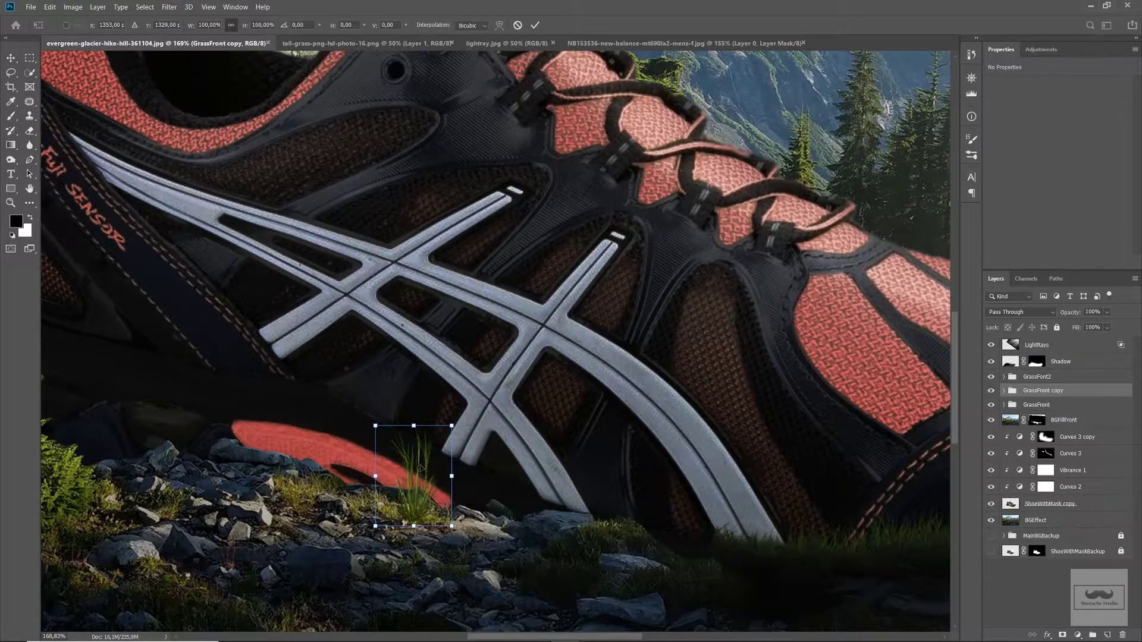
{"action": "key", "text": "Return"}
- Merge the grass copy into one layer and warp it into a bent tuft
{"action": "right_click", "coordinate": [1042, 391]}
{"action": "left_click", "coordinate": [957, 411]}
{"action": "left_click", "coordinate": [169, 7]}
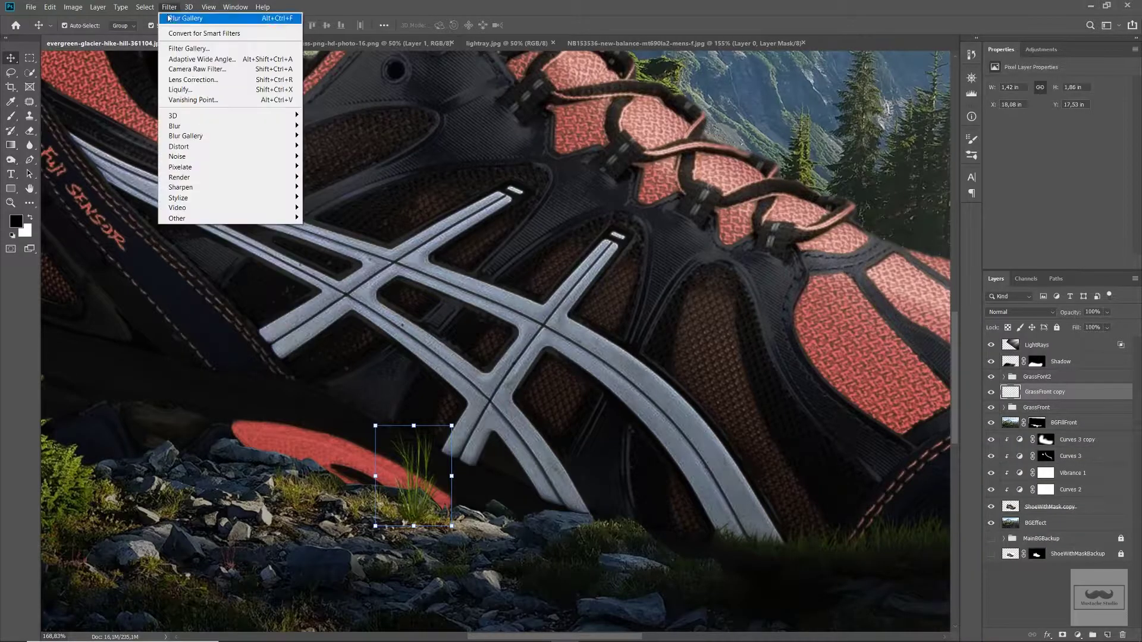
{"action": "key", "text": "Escape"}
{"action": "key", "text": "ctrl+t"}
{"action": "right_click", "coordinate": [408, 473]}
{"action": "left_click", "coordinate": [438, 546]}
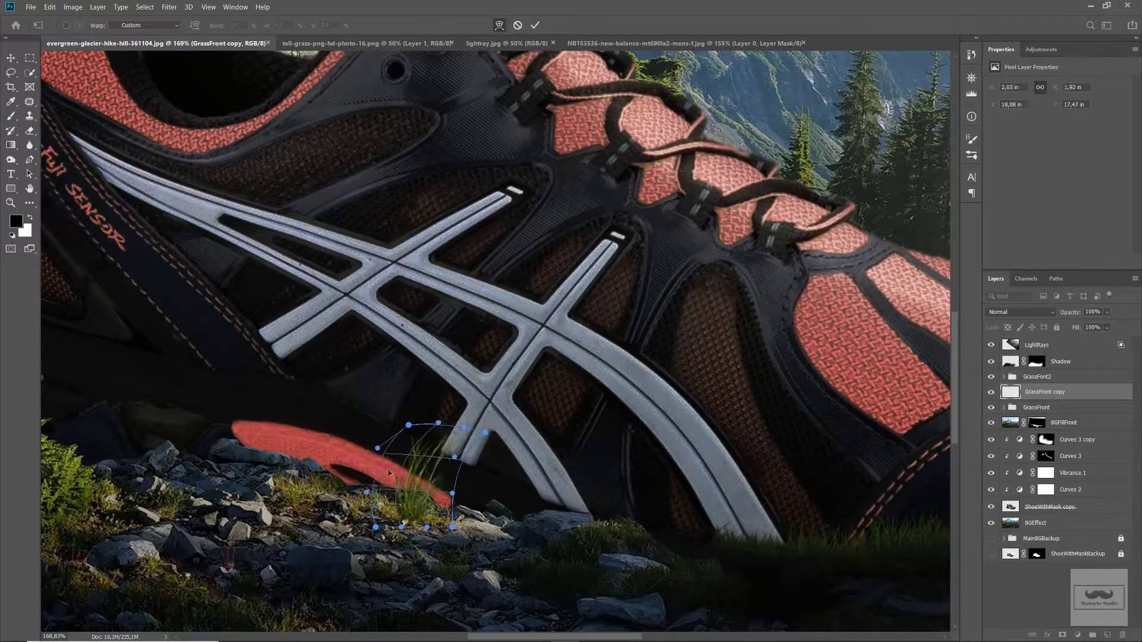
{"action": "left_click", "coordinate": [535, 26]}
- Darken the grass tuft with a Curves 4 adjustment clipped to it
{"action": "key", "text": "ctrl+0"}
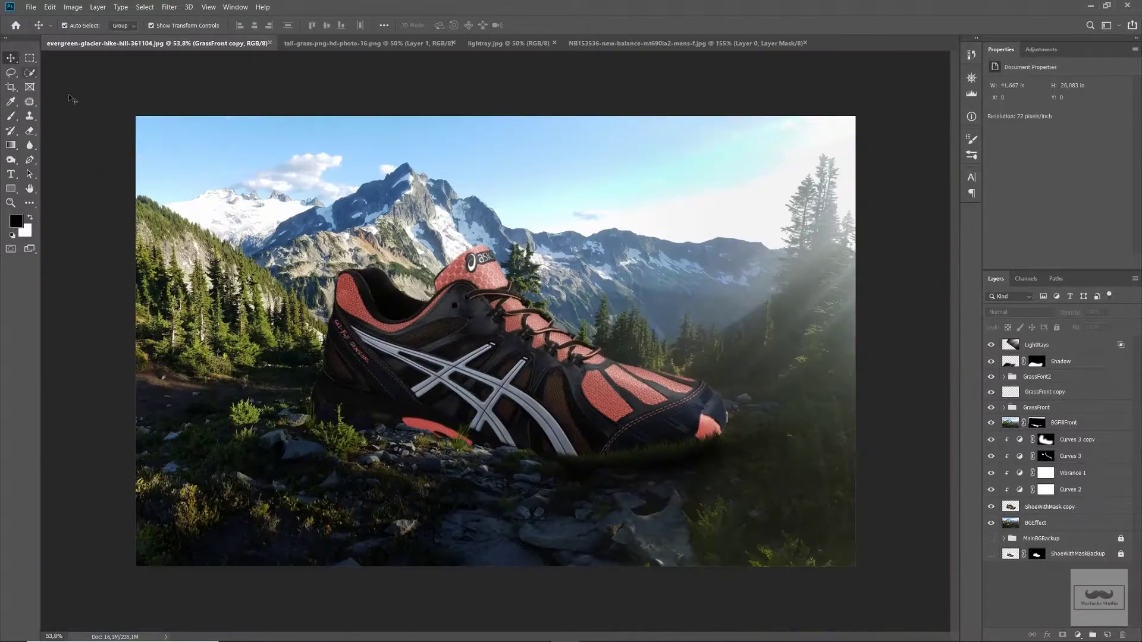
{"action": "scroll", "coordinate": [512, 357], "scroll_direction": "up", "scroll_amount": 5}
{"action": "left_click", "coordinate": [1077, 635]}
{"action": "left_click", "coordinate": [1071, 503]}
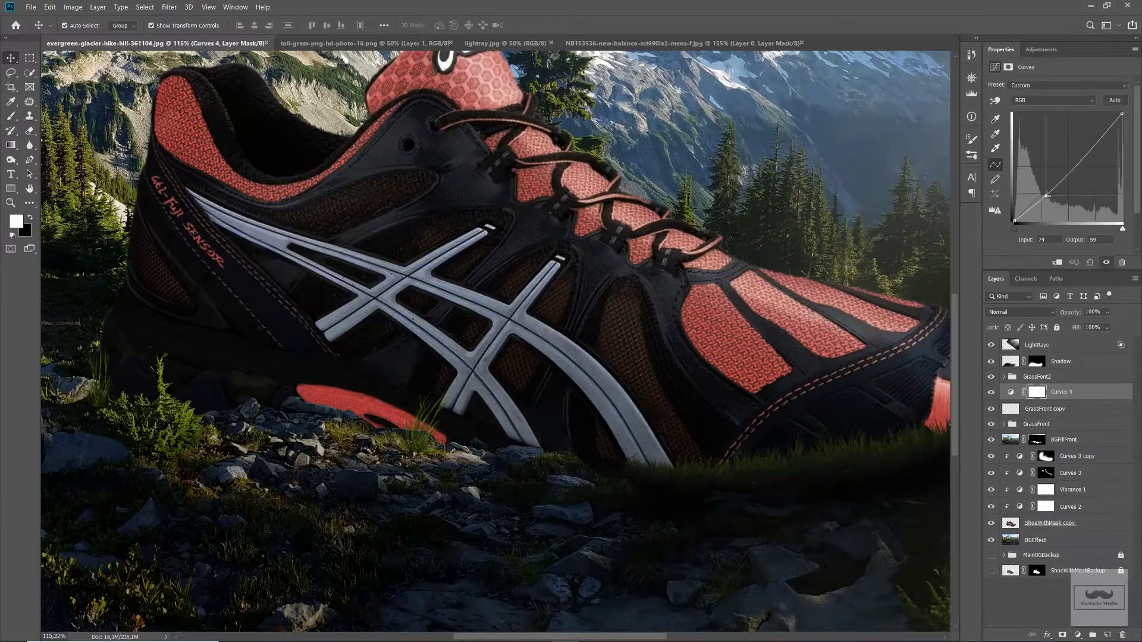
{"action": "left_click_drag", "start_coordinate": [1046, 190], "coordinate": [1045, 197]}
{"action": "key", "text": "ctrl+alt+g"}
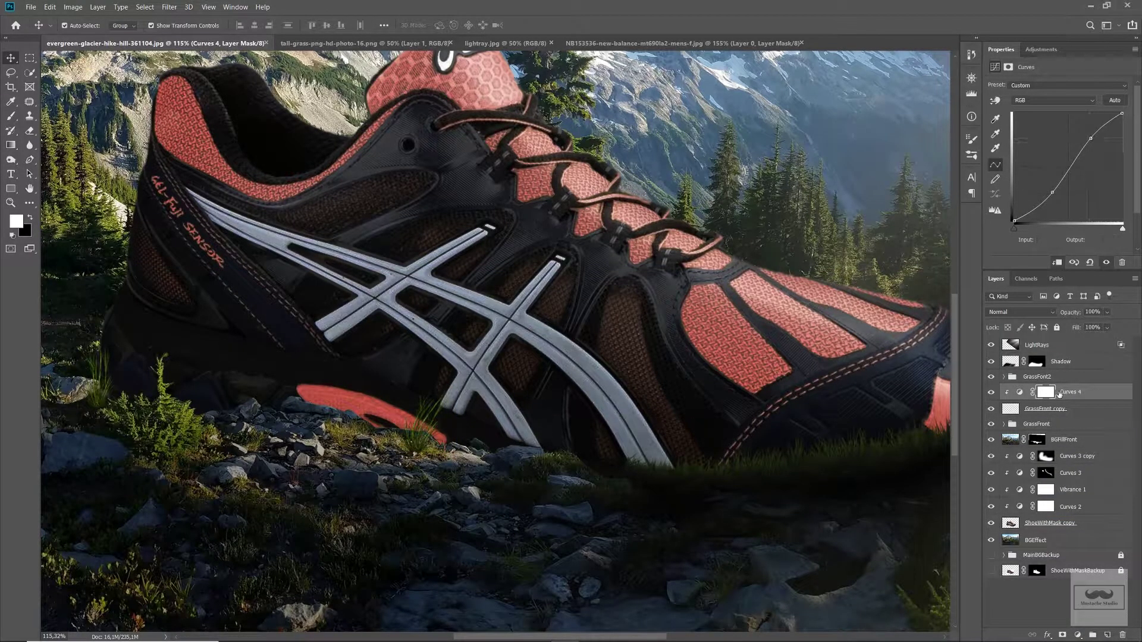
- Group the grass and Curves 4 into a group named GrassMiddle
{"action": "left_click", "coordinate": [1045, 409], "text": "shift"}
{"action": "key", "text": "ctrl+g"}
{"action": "double_click", "coordinate": [1037, 391]}
{"action": "type", "text": "GrassMiddle"}
{"action": "key", "text": "Return"}
{"action": "key", "text": "ctrl+0"}
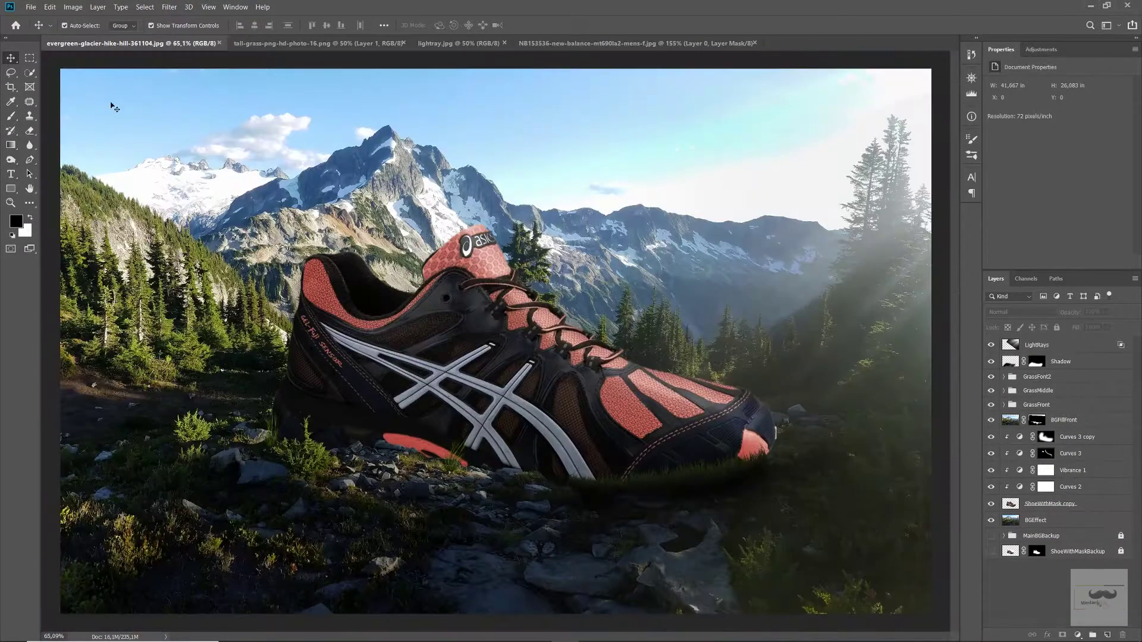
{"action": "scroll", "coordinate": [113, 106], "scroll_direction": "down", "scroll_amount": 2}
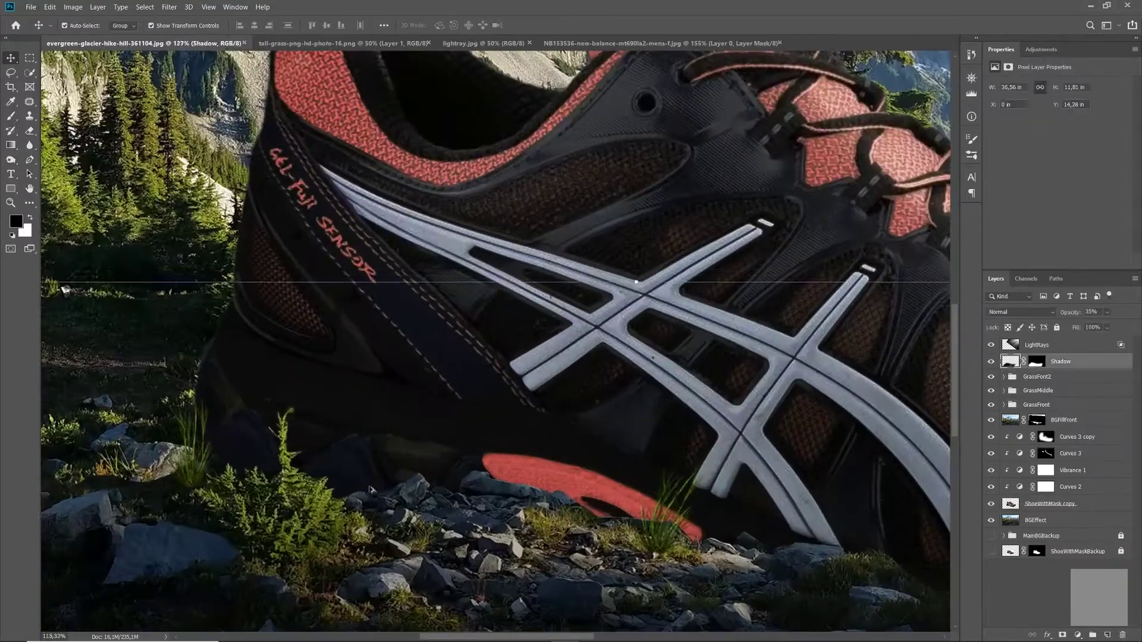
{"action": "left_click", "coordinate": [992, 521]}
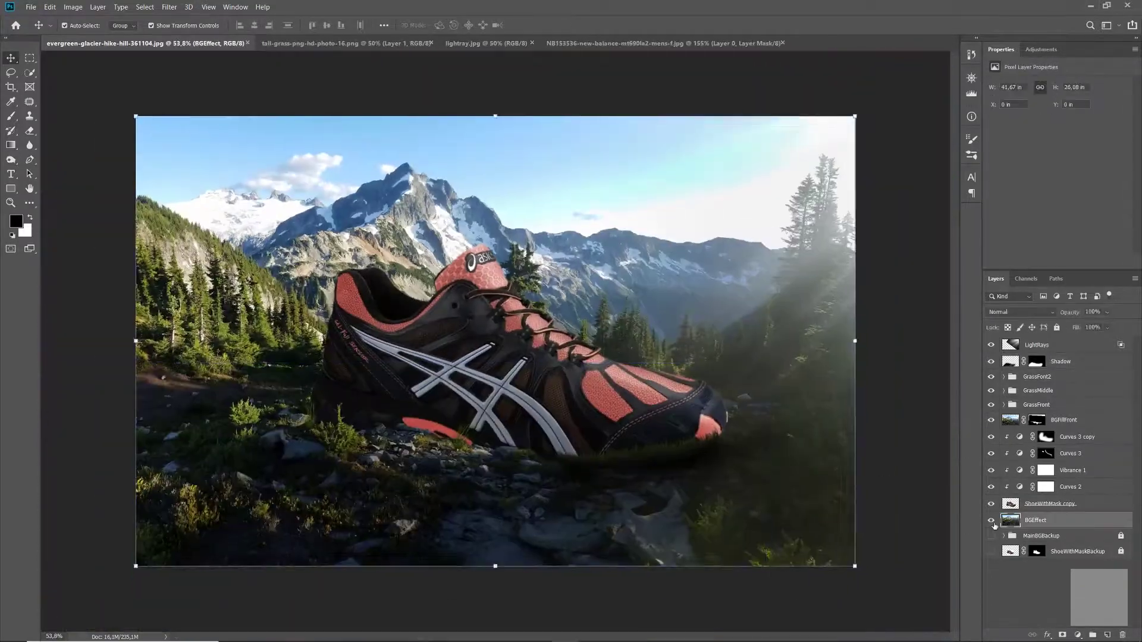
- Add a clipped Curves 5 darkening the BGFillFront ground, with its mask inverted
{"action": "left_click", "coordinate": [1037, 420]}
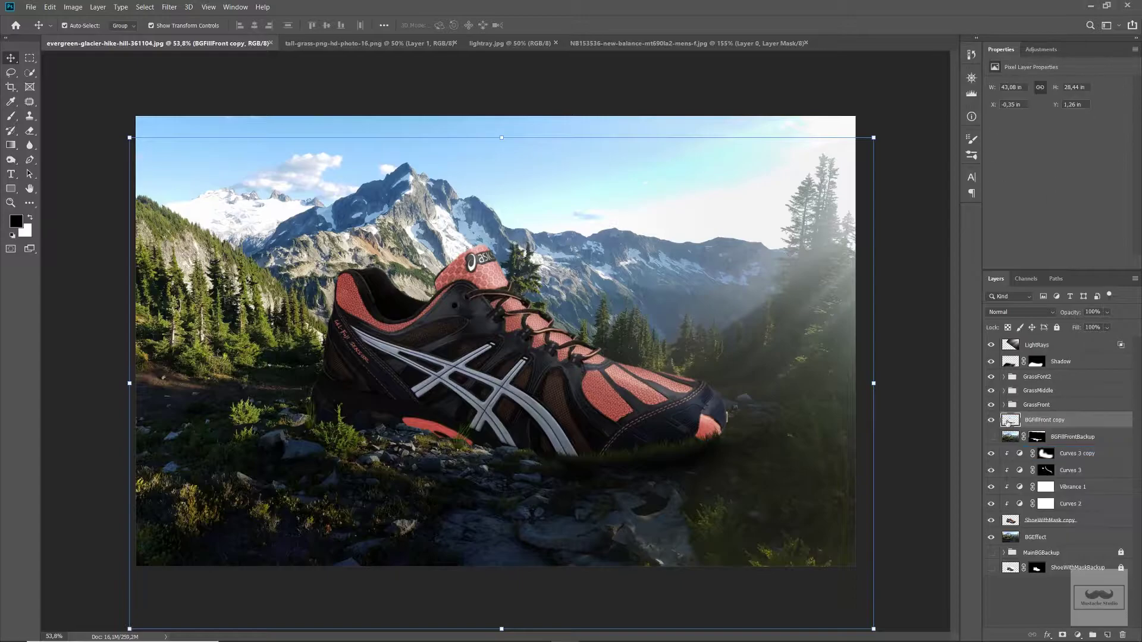
{"action": "left_click", "coordinate": [1078, 635]}
{"action": "left_click", "coordinate": [1071, 511]}
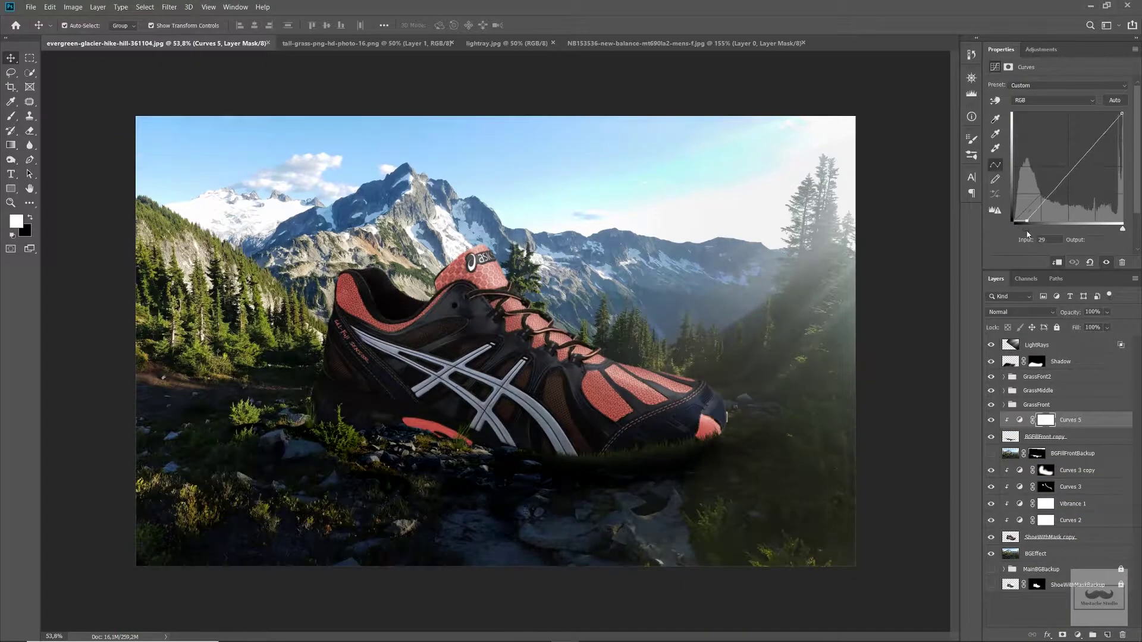
{"action": "left_click_drag", "start_coordinate": [1014, 228], "coordinate": [1027, 238]}
{"action": "left_click", "coordinate": [1048, 421]}
{"action": "key", "text": "b"}
{"action": "key", "text": "ctrl+i"}
{"action": "scroll", "coordinate": [476, 446], "scroll_direction": "up", "scroll_amount": 3, "text": "alt"}
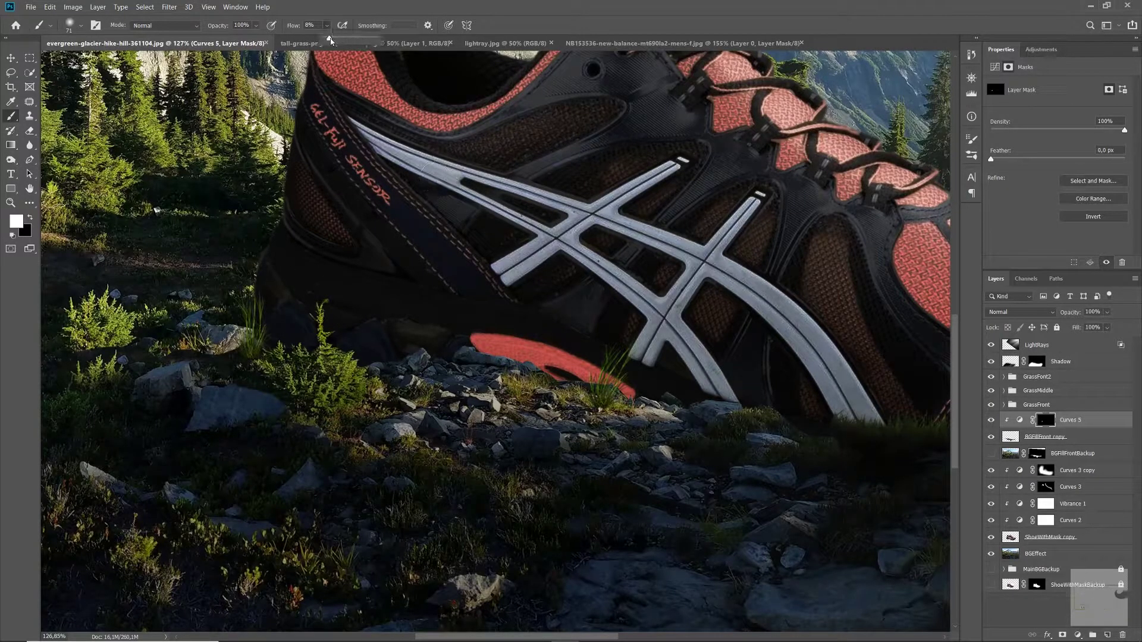
- Deepen Curves 5, paint it in white beneath the shoe, and lower its opacity
{"action": "left_click", "coordinate": [1019, 420]}
{"action": "left_click_drag", "start_coordinate": [1025, 229], "coordinate": [1059, 231]}
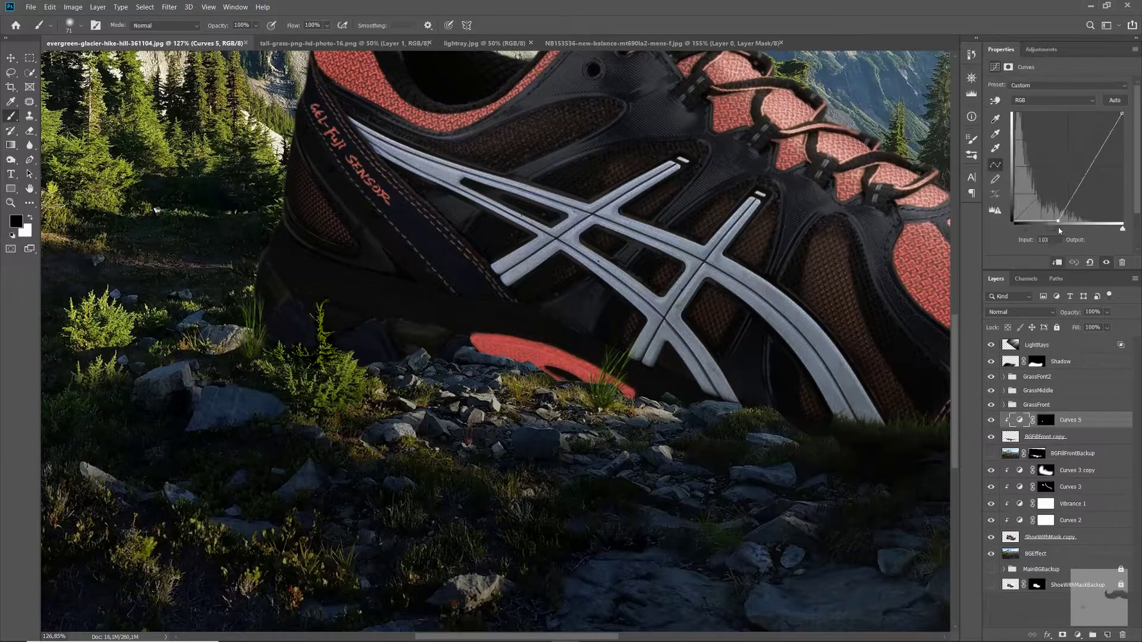
{"action": "key", "text": "ctrl+backslash"}
{"action": "key", "text": "x"}
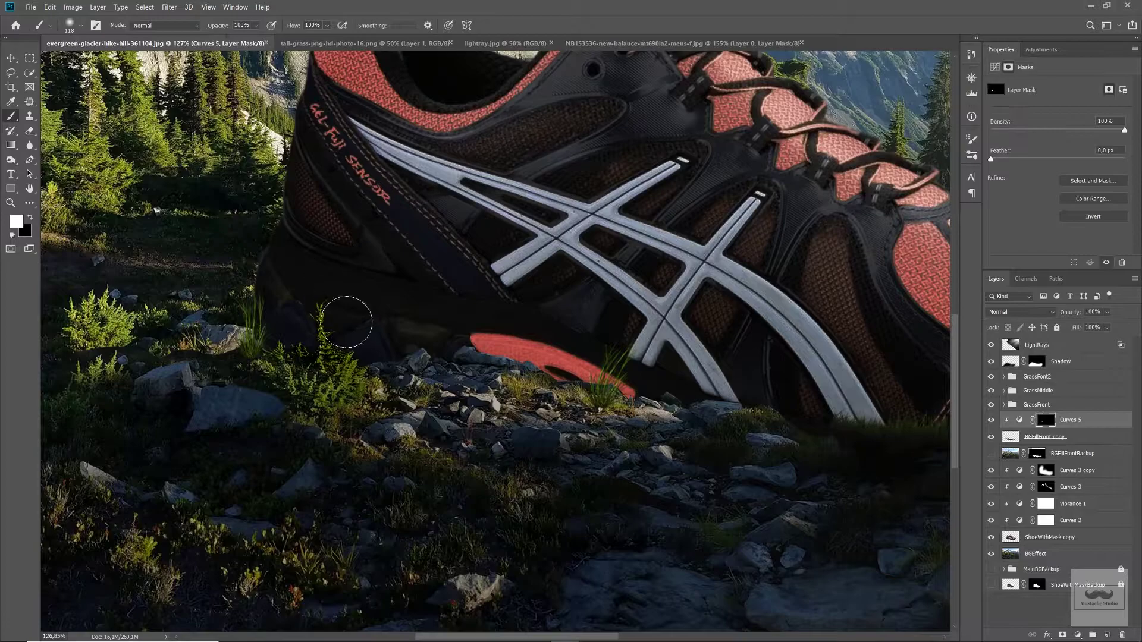
{"action": "left_click_drag", "start_coordinate": [420, 335], "coordinate": [512, 357]}
{"action": "scroll", "coordinate": [499, 333], "scroll_direction": "down", "scroll_amount": 4, "text": "alt"}
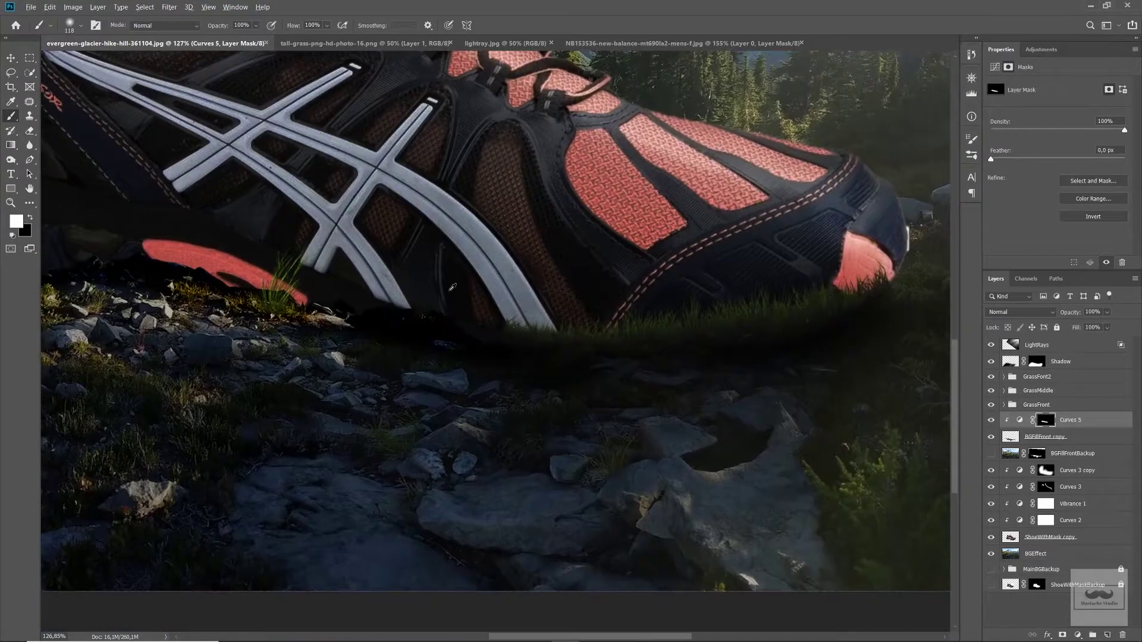
{"action": "left_click", "coordinate": [1019, 419]}
{"action": "key", "text": "x"}
{"action": "left_click_drag", "start_coordinate": [1107, 315], "coordinate": [1073, 332]}
{"action": "scroll", "coordinate": [542, 420], "scroll_direction": "up", "scroll_amount": 3, "text": "alt"}
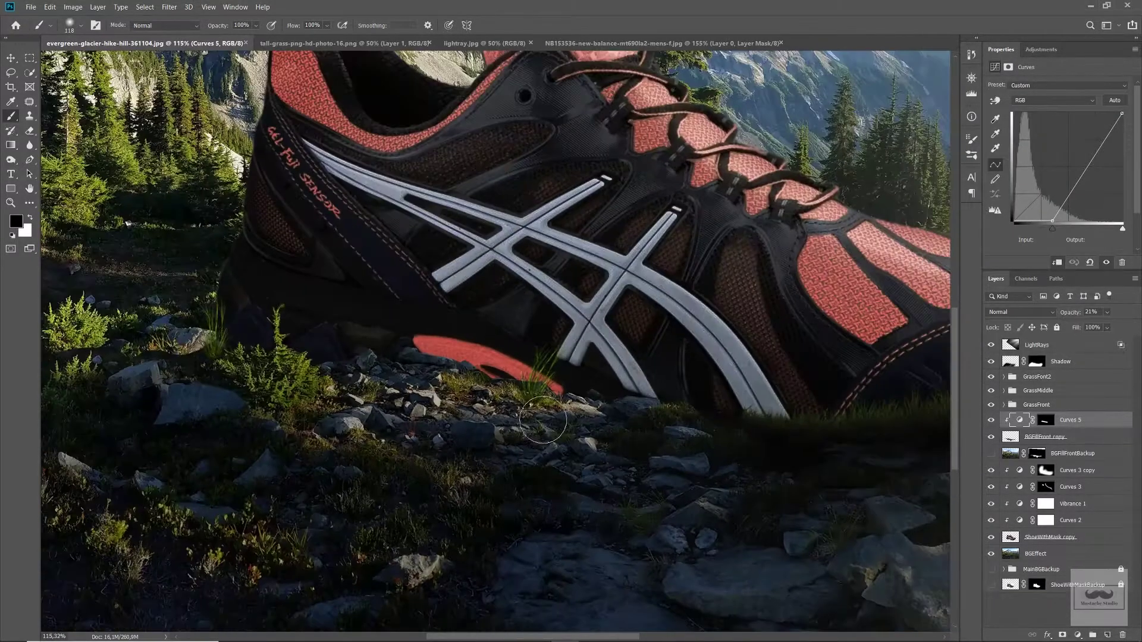
- Toggle the BGFillFrontBackup layer's visibility and select the Curves 3 copy layer
{"action": "left_click", "coordinate": [1050, 538]}
{"action": "left_click", "coordinate": [1070, 504]}
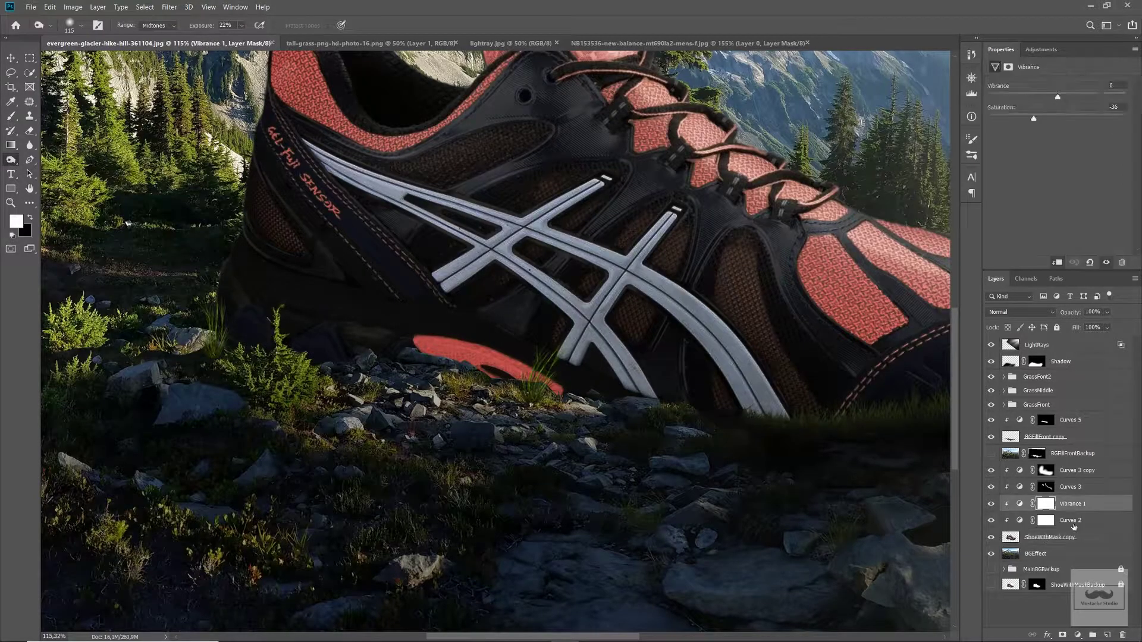
{"action": "left_click", "coordinate": [1076, 469]}
{"action": "left_click", "coordinate": [990, 454]}
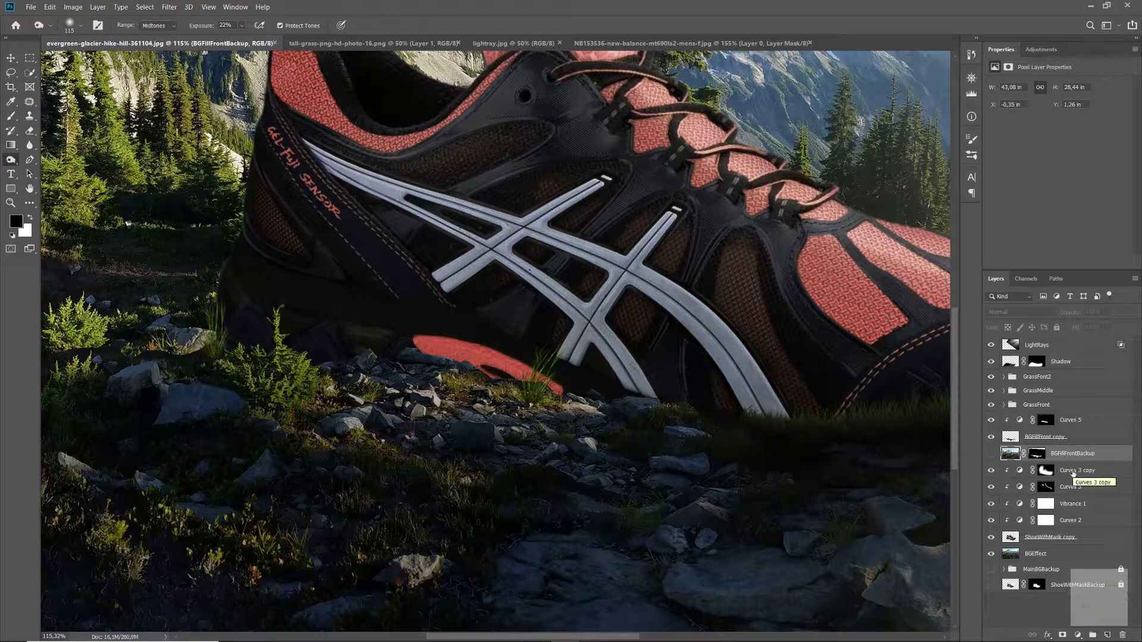
- Add a darkening Curves 6 clipped above Curves 3 copy, with an inverted mask
{"action": "left_click", "coordinate": [1073, 473]}
{"action": "left_click", "coordinate": [1077, 635]}
{"action": "left_click", "coordinate": [1070, 505]}
{"action": "left_click_drag", "start_coordinate": [1014, 232], "coordinate": [1016, 233]}
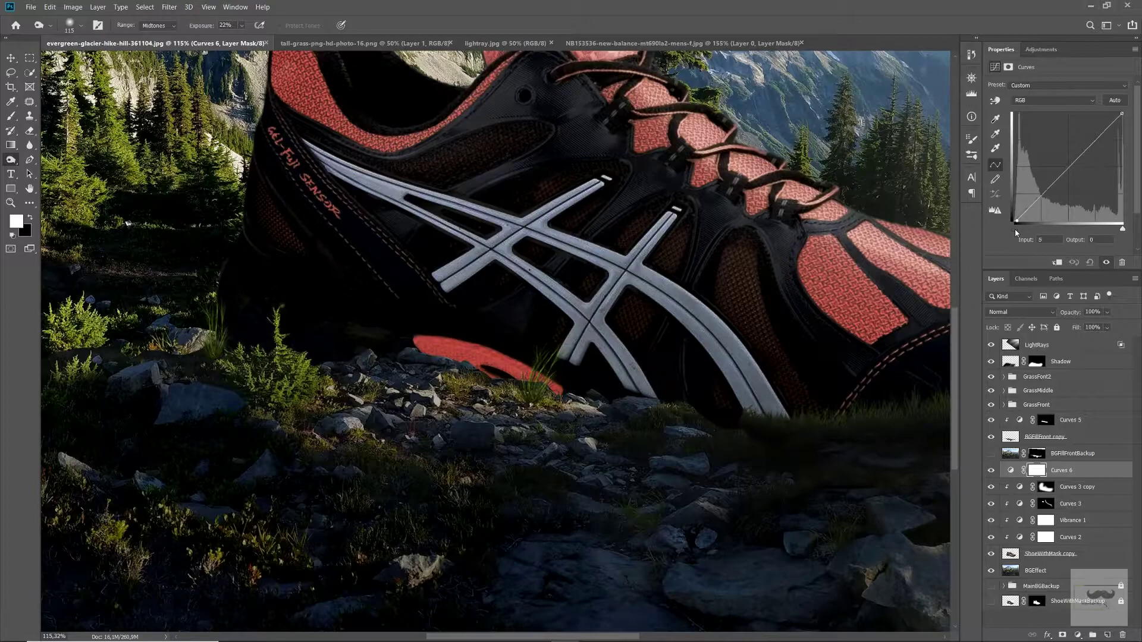
{"action": "key", "text": "ctrl+alt+g"}
{"action": "key", "text": "ctrl+i"}
{"action": "key", "text": "b"}
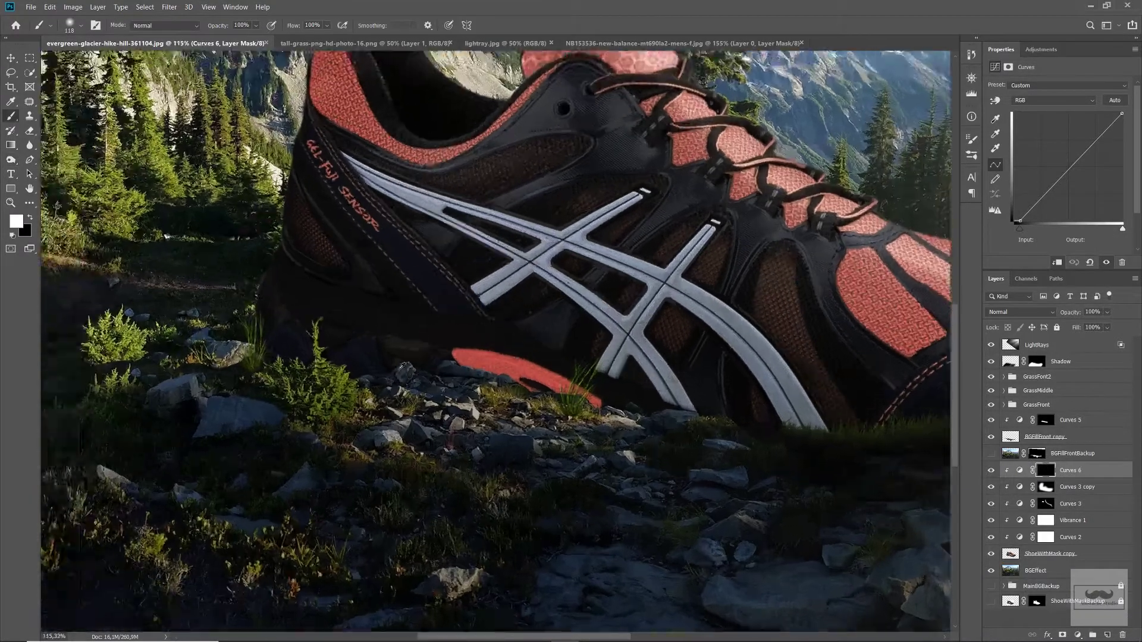
{"action": "scroll", "coordinate": [403, 367], "scroll_direction": "up", "scroll_amount": 2}
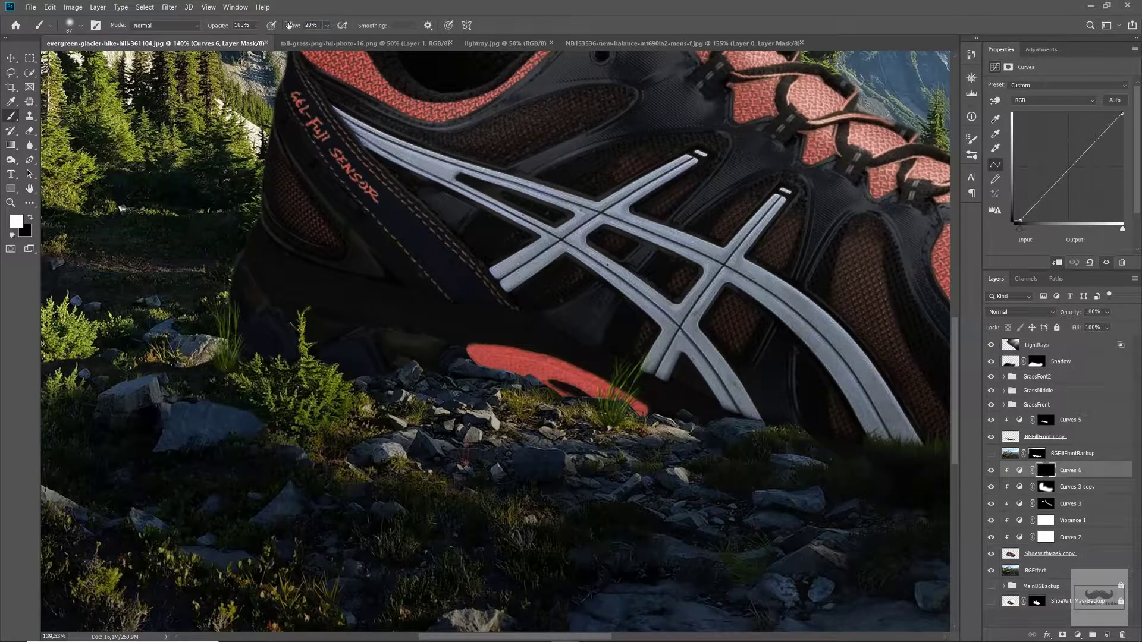
- Paint Curves 6 along the ground under the shoe and reduce its opacity
{"action": "left_click", "coordinate": [477, 392]}
{"action": "left_click_drag", "start_coordinate": [478, 392], "coordinate": [325, 301]}
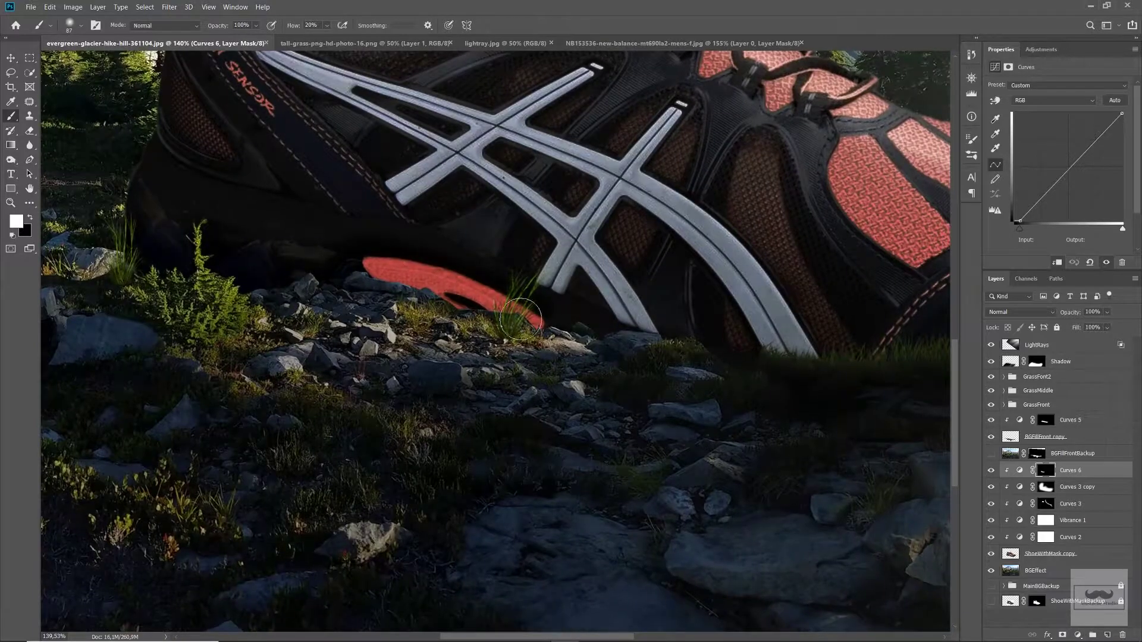
{"action": "left_click_drag", "start_coordinate": [521, 319], "coordinate": [434, 372]}
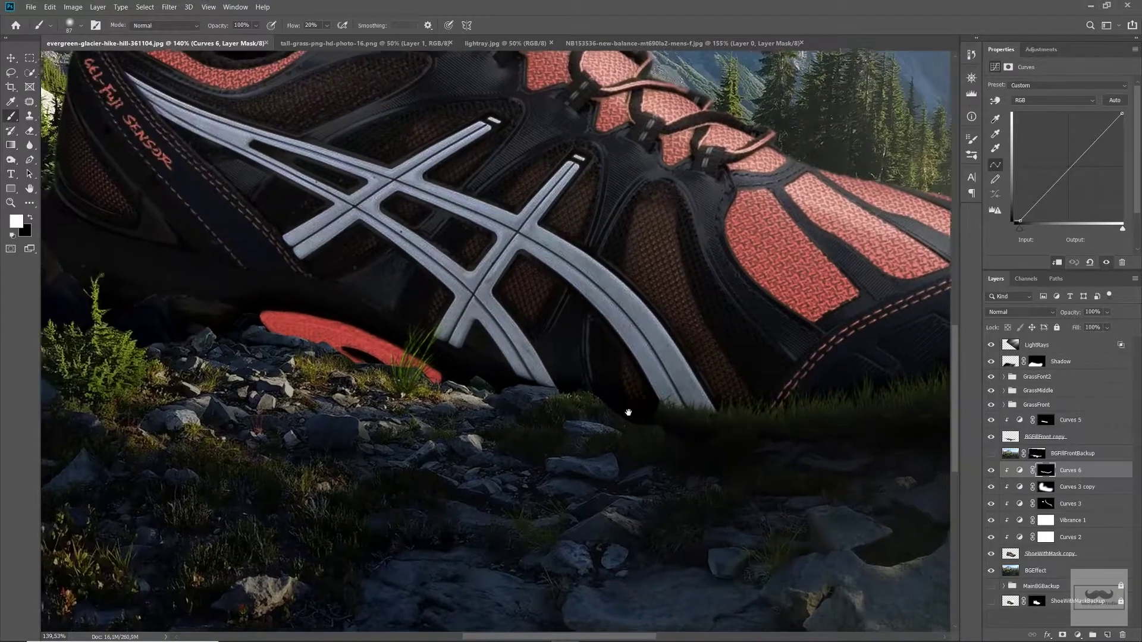
{"action": "left_click", "coordinate": [1020, 470]}
{"action": "scroll", "coordinate": [476, 298], "scroll_direction": "down", "scroll_amount": 5}
{"action": "left_click_drag", "start_coordinate": [1107, 312], "coordinate": [1097, 329]}
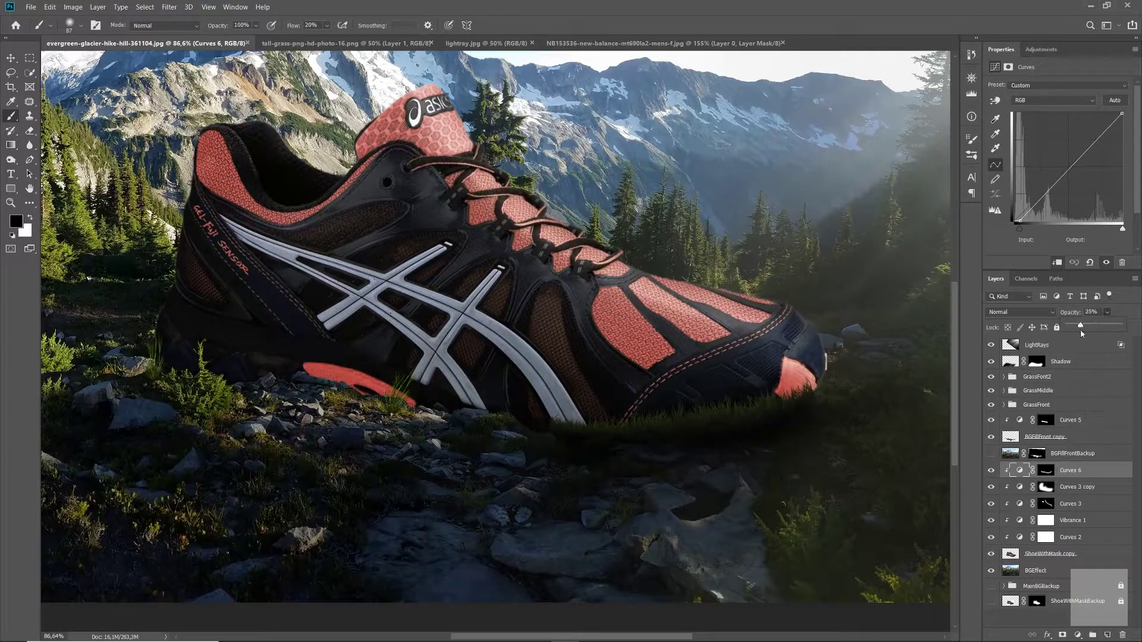
{"action": "scroll", "coordinate": [175, 370], "scroll_direction": "up", "scroll_amount": 5}
- Compare Curves 6 on and off, then pick the Blur tool on BGFillFront copy
{"action": "left_click", "coordinate": [991, 470]}
{"action": "left_click", "coordinate": [1034, 437]}
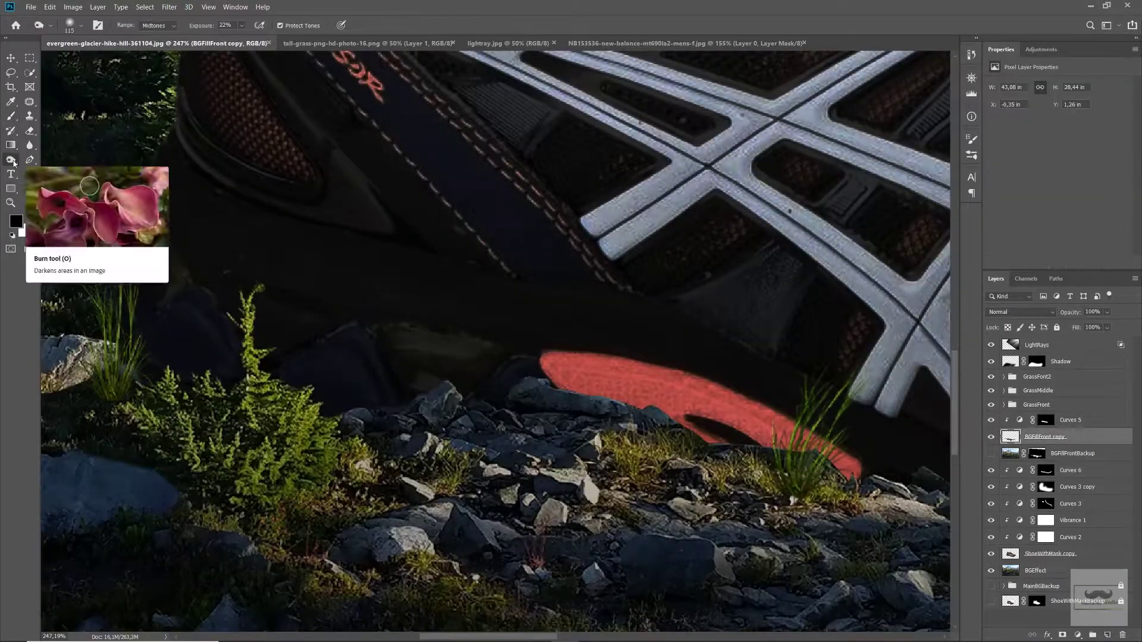
{"action": "left_click", "coordinate": [29, 145]}
{"action": "scroll", "coordinate": [413, 452], "scroll_direction": "up", "scroll_amount": 1}
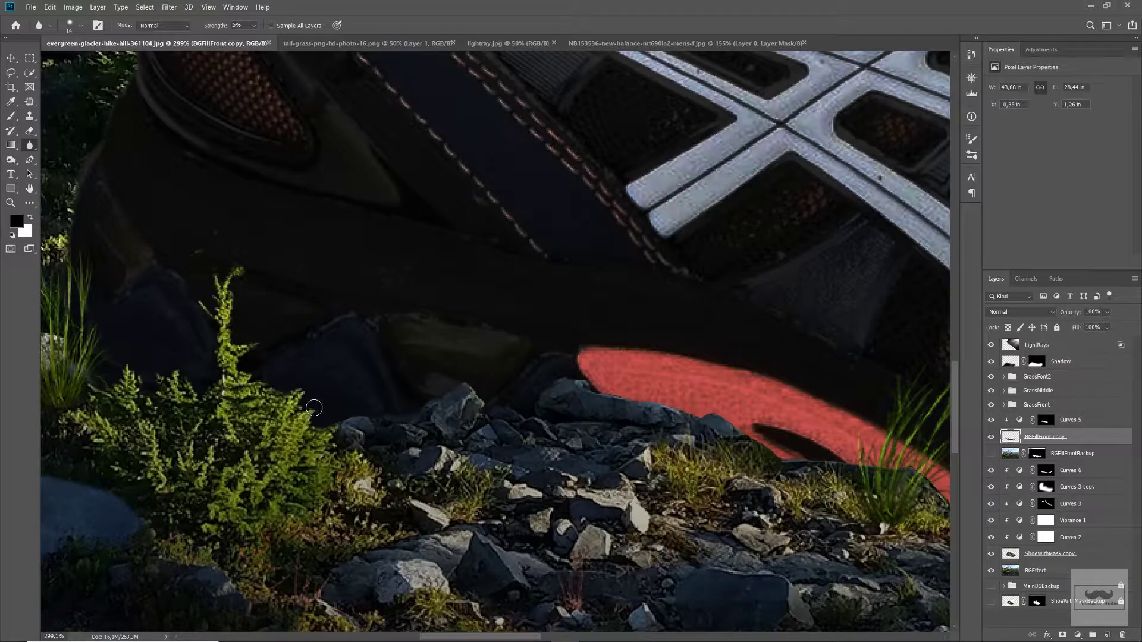
{"action": "scroll", "coordinate": [372, 220], "scroll_direction": "right", "scroll_amount": 3}
{"action": "scroll", "coordinate": [391, 321], "scroll_direction": "down", "scroll_amount": 2}
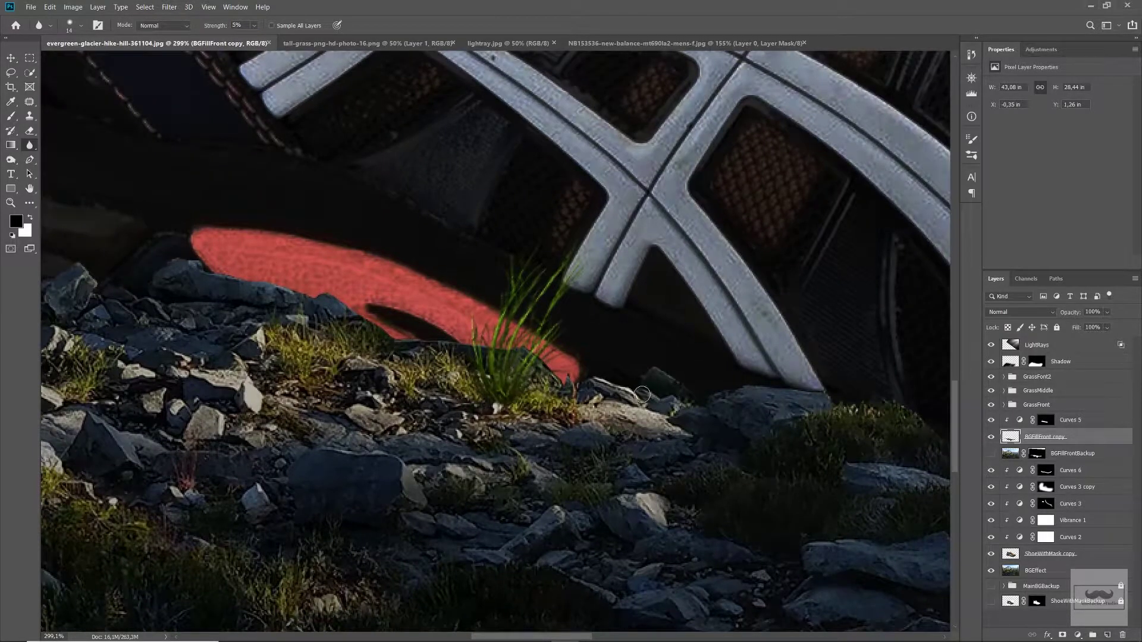
- Blur the ground edge along the shoe's sole at 5% strength and zoom out with the Move tool
{"action": "left_click_drag", "start_coordinate": [641, 394], "coordinate": [355, 389]}
{"action": "scroll", "coordinate": [401, 339], "scroll_direction": "down", "scroll_amount": 1}
{"action": "scroll", "coordinate": [400, 339], "scroll_direction": "down", "scroll_amount": 1}
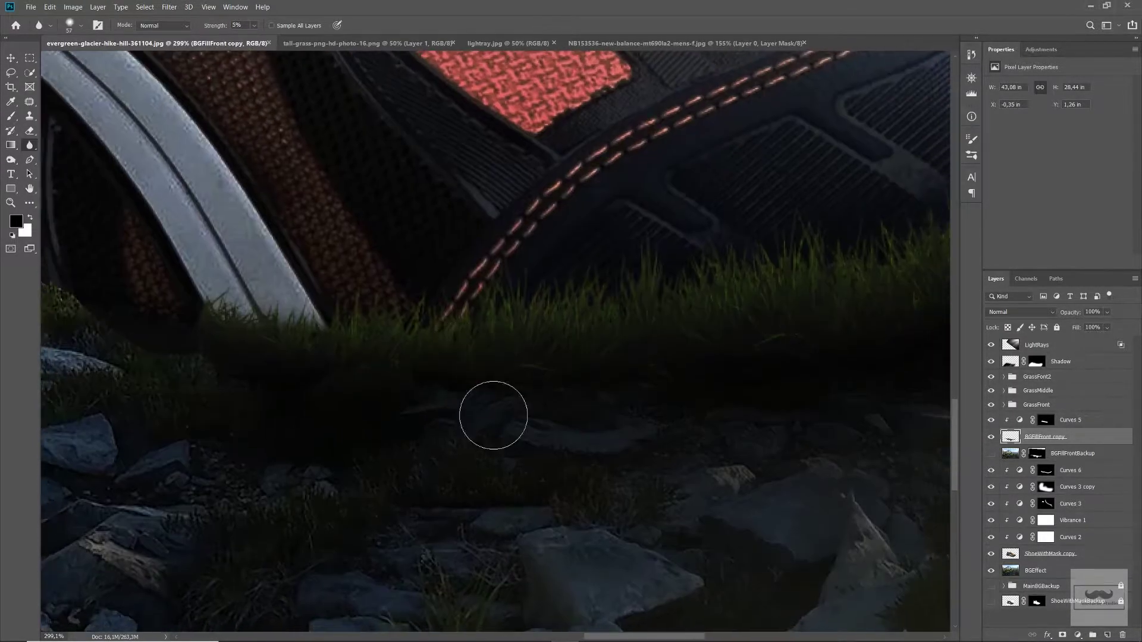
{"action": "scroll", "coordinate": [492, 415], "scroll_direction": "down", "scroll_amount": 1}
{"action": "scroll", "coordinate": [319, 385], "scroll_direction": "down", "scroll_amount": 1}
{"action": "scroll", "coordinate": [387, 357], "scroll_direction": "down", "scroll_amount": 2}
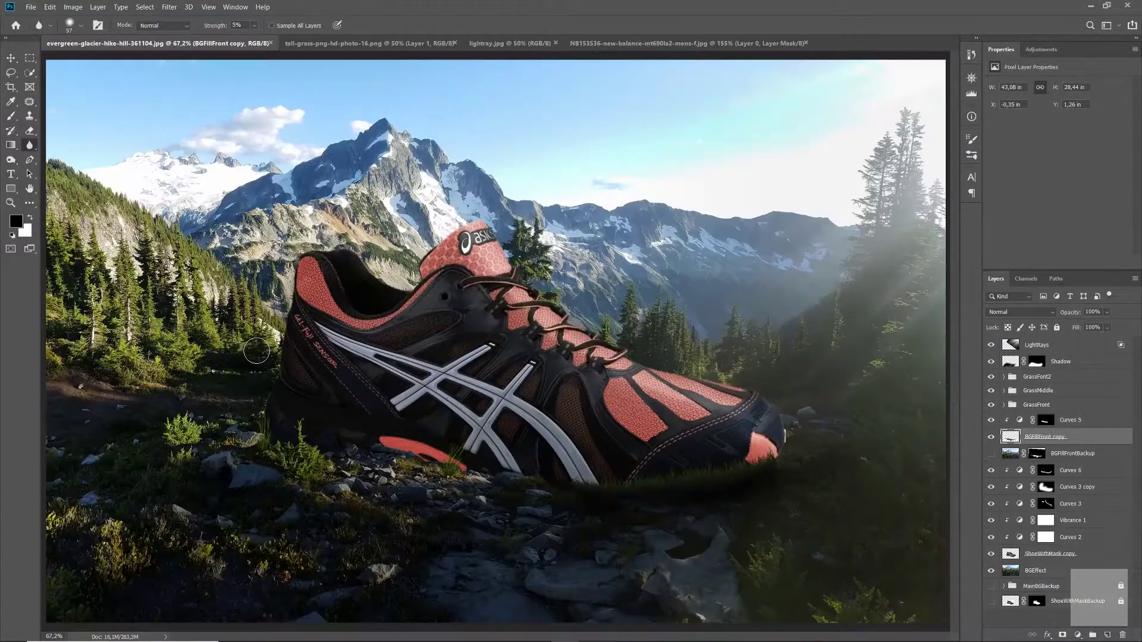
{"action": "key", "text": "v"}
{"action": "scroll", "coordinate": [226, 309], "scroll_direction": "down", "scroll_amount": 2}
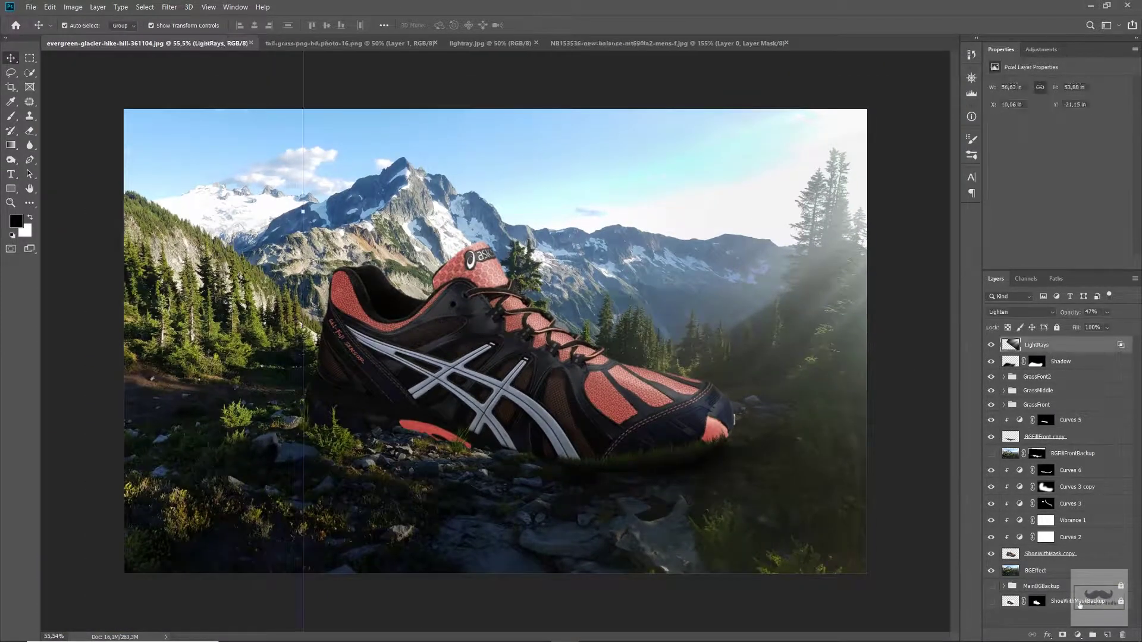
- Merge Group 1 copy and add a Curves 7 brightening its highlights and shadows
{"action": "key", "text": "ctrl+e"}
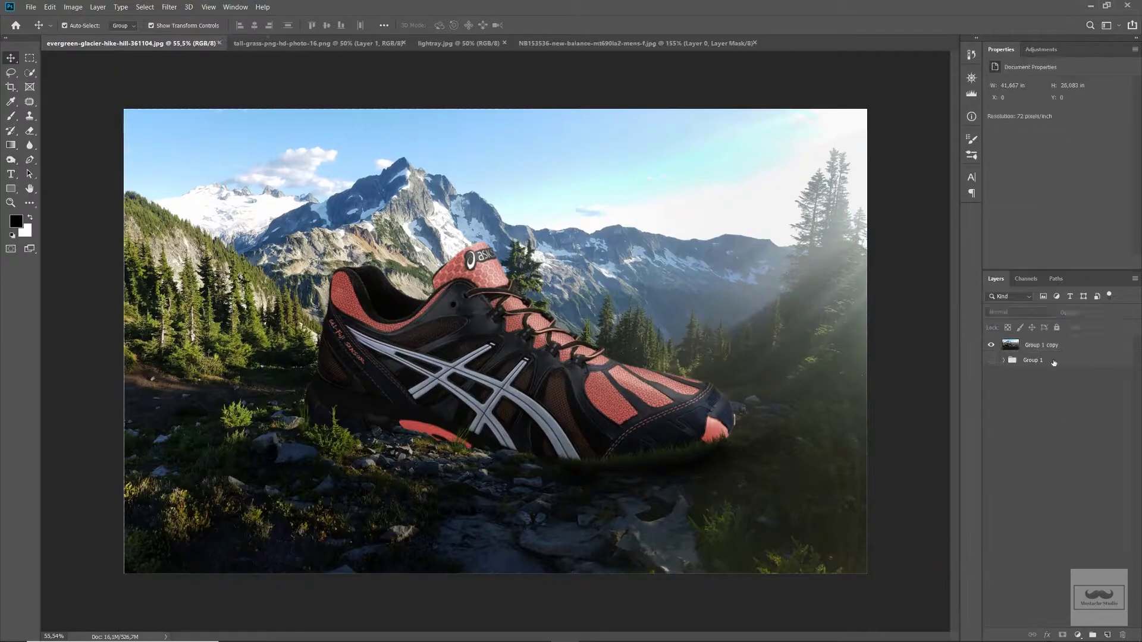
{"action": "left_click", "coordinate": [1078, 636]}
{"action": "left_click", "coordinate": [1065, 511]}
{"action": "left_click_drag", "start_coordinate": [1122, 230], "coordinate": [1113, 232]}
{"action": "left_click_drag", "start_coordinate": [1039, 194], "coordinate": [1039, 191]}
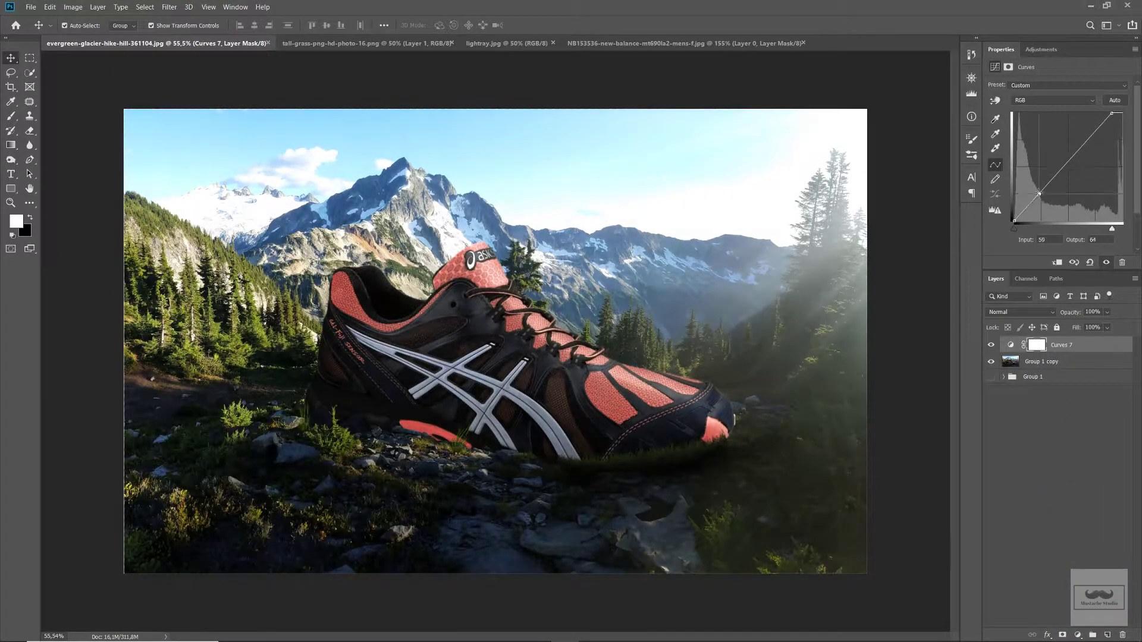
{"action": "left_click_drag", "start_coordinate": [1094, 131], "coordinate": [1094, 142]}
{"action": "left_click_drag", "start_coordinate": [1112, 232], "coordinate": [1118, 230]}
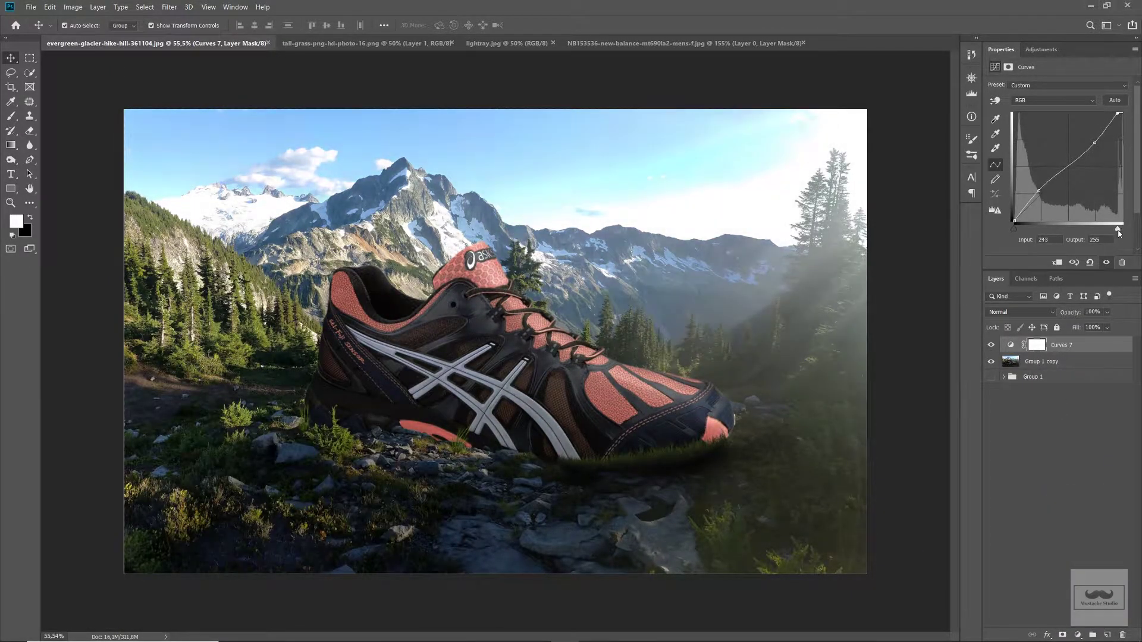
{"action": "left_click_drag", "start_coordinate": [1038, 191], "coordinate": [1037, 187]}
- Add a Vibrance 2 adjustment and a FallColors Color Lookup to the grade
{"action": "left_click", "coordinate": [1078, 635]}
{"action": "left_click", "coordinate": [1071, 521]}
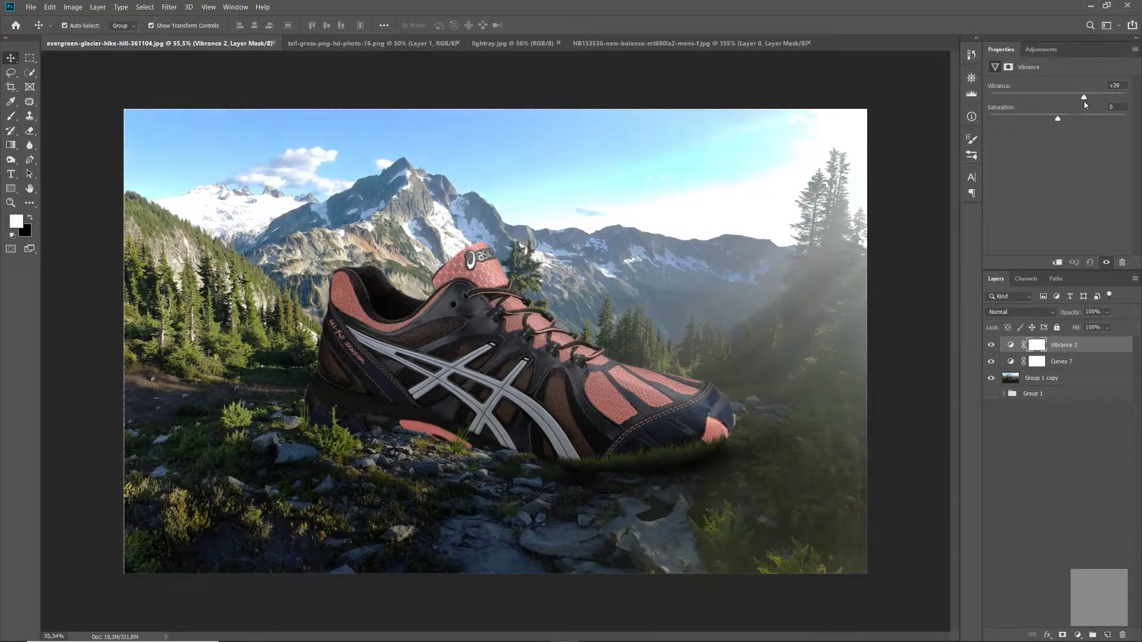
{"action": "left_click", "coordinate": [1047, 440]}
{"action": "left_click", "coordinate": [1078, 636]}
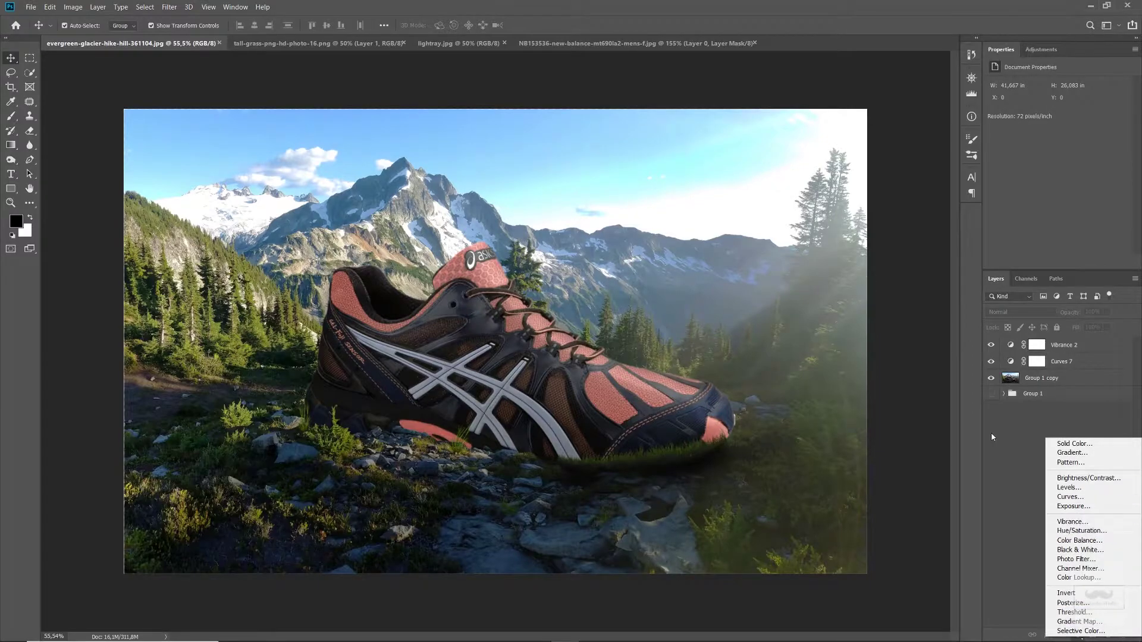
{"action": "left_click", "coordinate": [1077, 577]}
{"action": "left_click", "coordinate": [1079, 86]}
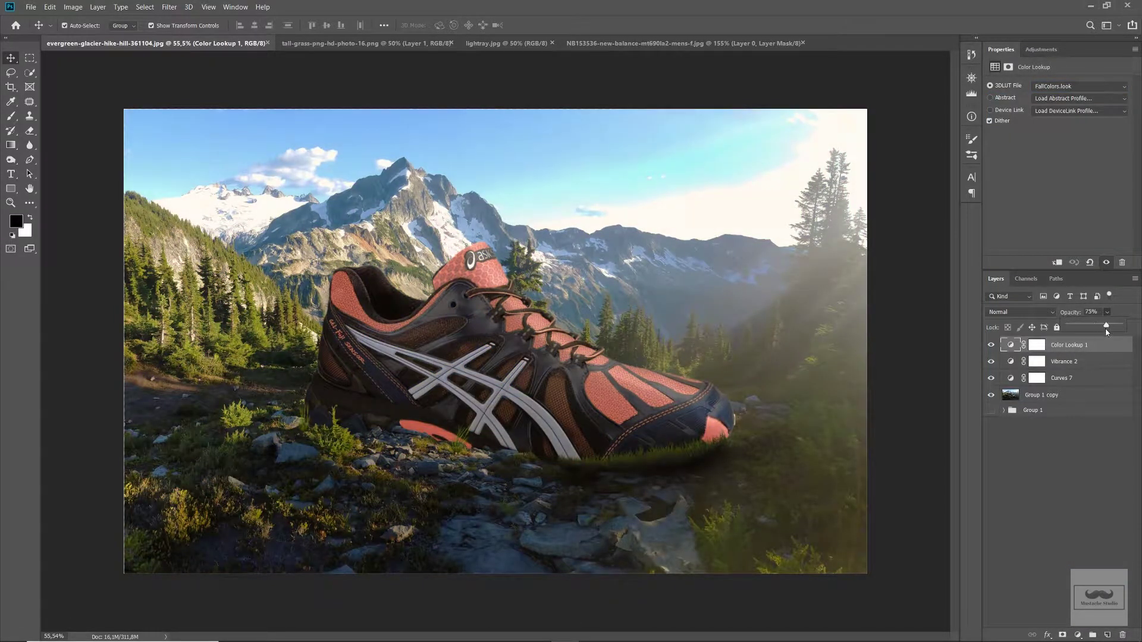
- Group the grade as Group 2, then duplicate and merge it into Group 2 copy
{"action": "key", "text": "ctrl+g"}
{"action": "key", "text": "ctrl+j"}
{"action": "key", "text": "ctrl+e"}
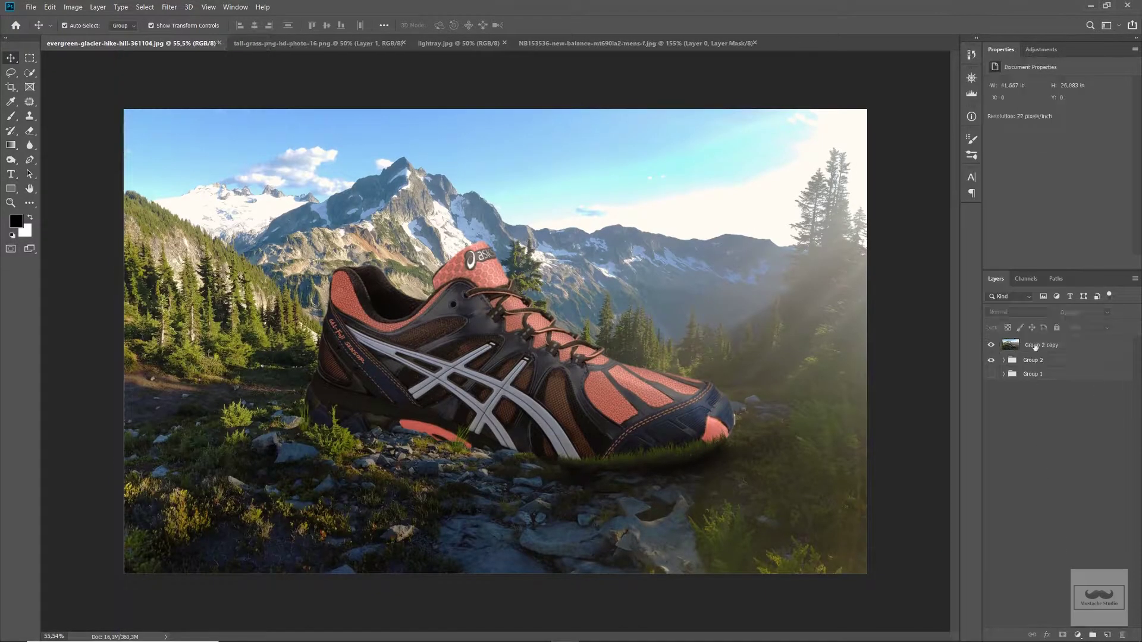
{"action": "left_click", "coordinate": [235, 7]}
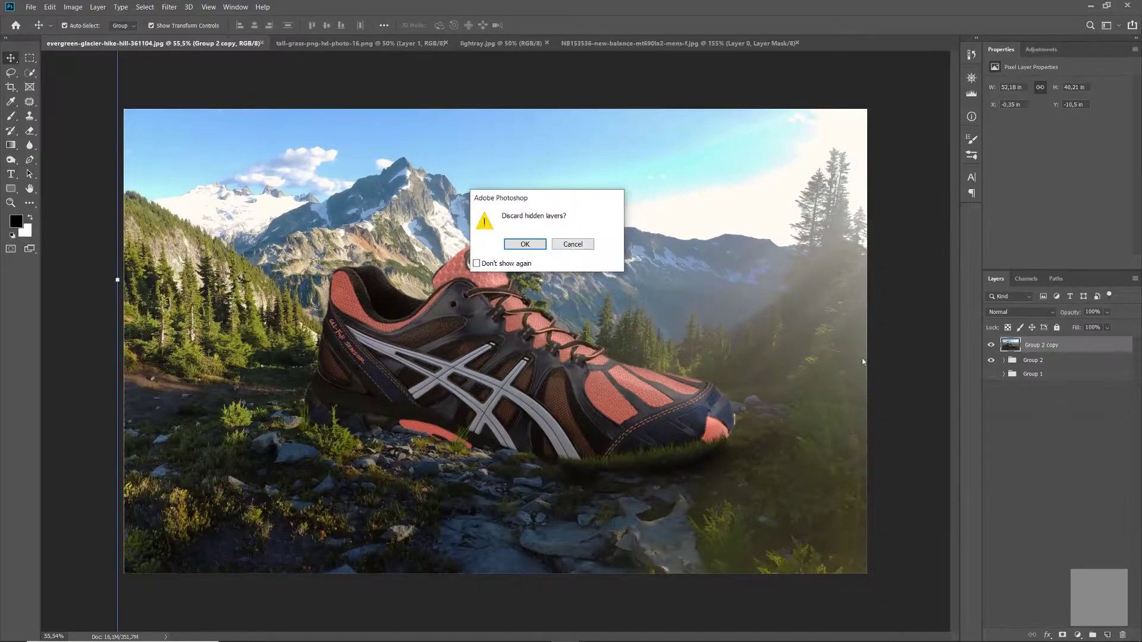
- Keep the hidden layers, add a -30 Lens Correction vignette and an enlarged 15 px Iris Blur
{"action": "left_click", "coordinate": [965, 513]}
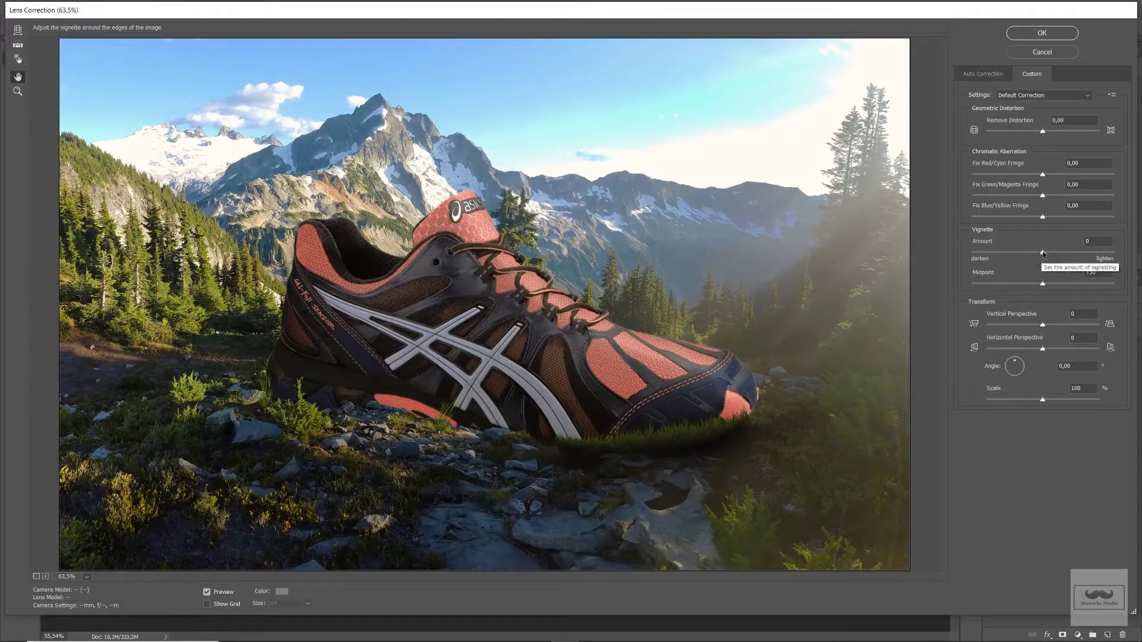
{"action": "left_click_drag", "start_coordinate": [1042, 253], "coordinate": [1014, 256]}
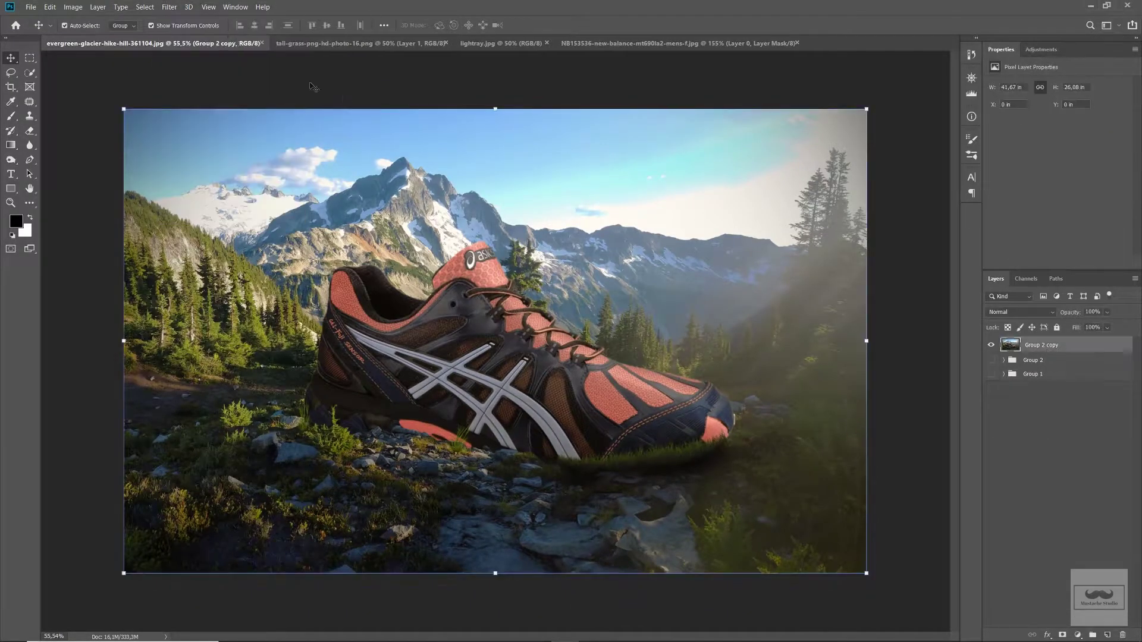
{"action": "left_click", "coordinate": [169, 7]}
{"action": "left_click", "coordinate": [336, 145]}
{"action": "left_click_drag", "start_coordinate": [505, 178], "coordinate": [506, 109]}
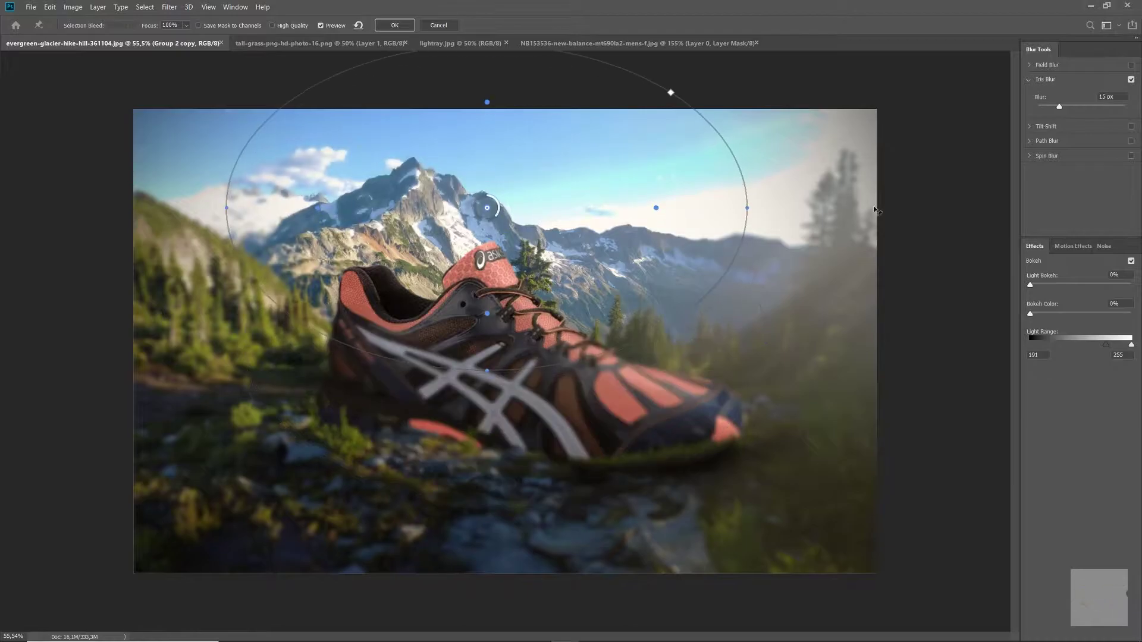
{"action": "left_click_drag", "start_coordinate": [196, 342], "coordinate": [69, 336]}
{"action": "left_click", "coordinate": [395, 25]}
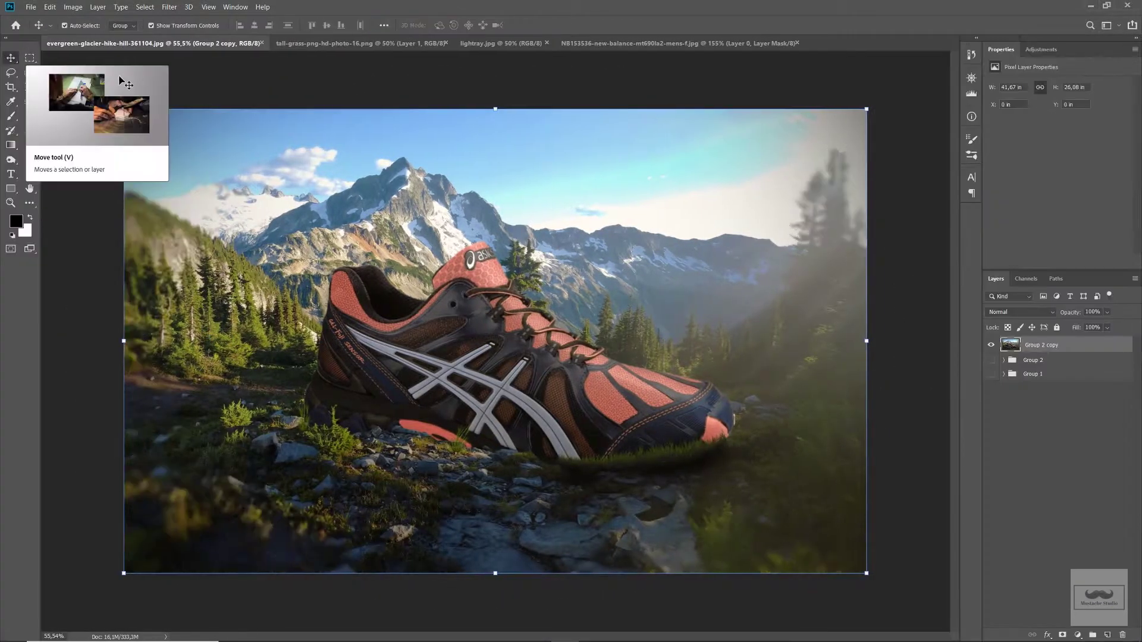
{"action": "left_click", "coordinate": [383, 113]}
- Smart Sharpen Group 2 copy, settling on 176% amount at 1.0 px radius
{"action": "left_click", "coordinate": [169, 7]}
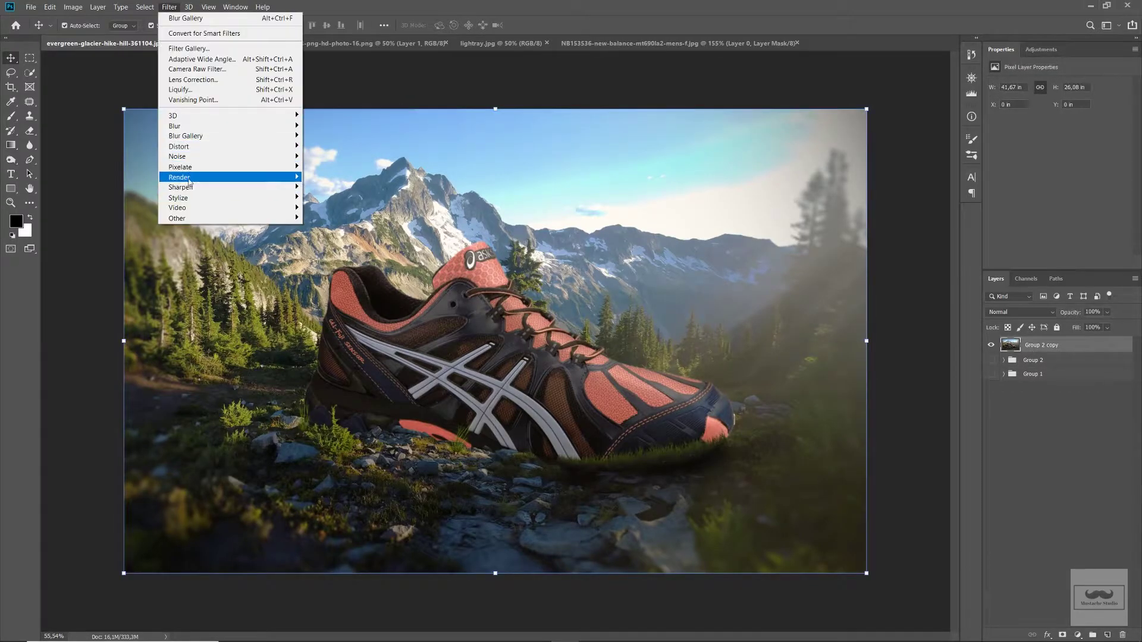
{"action": "left_click", "coordinate": [333, 229]}
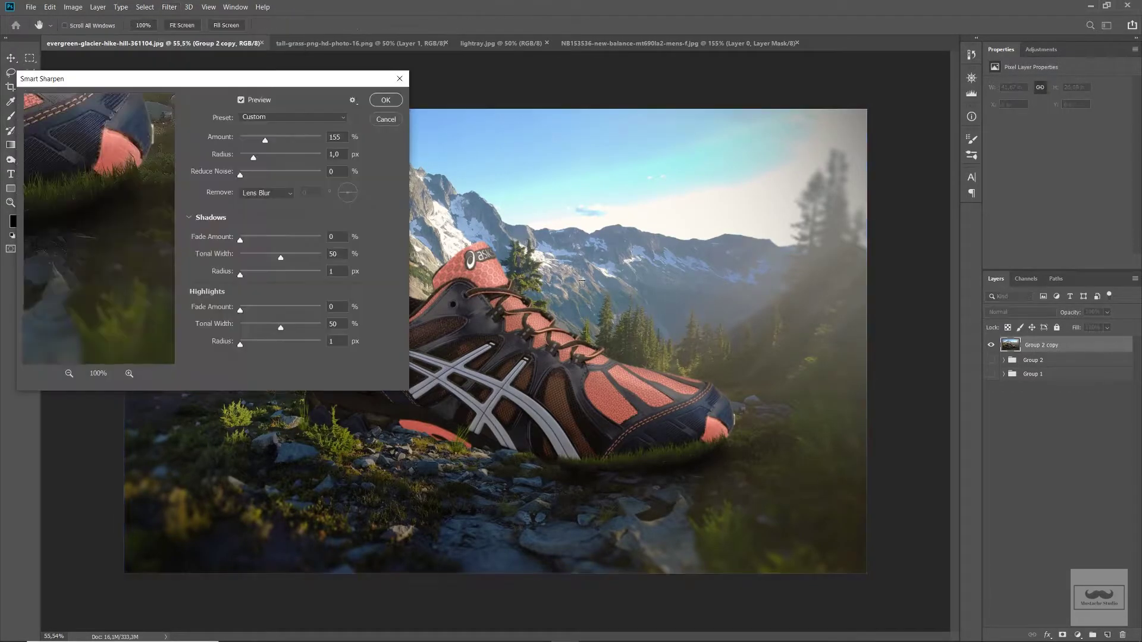
{"action": "left_click", "coordinate": [386, 101]}
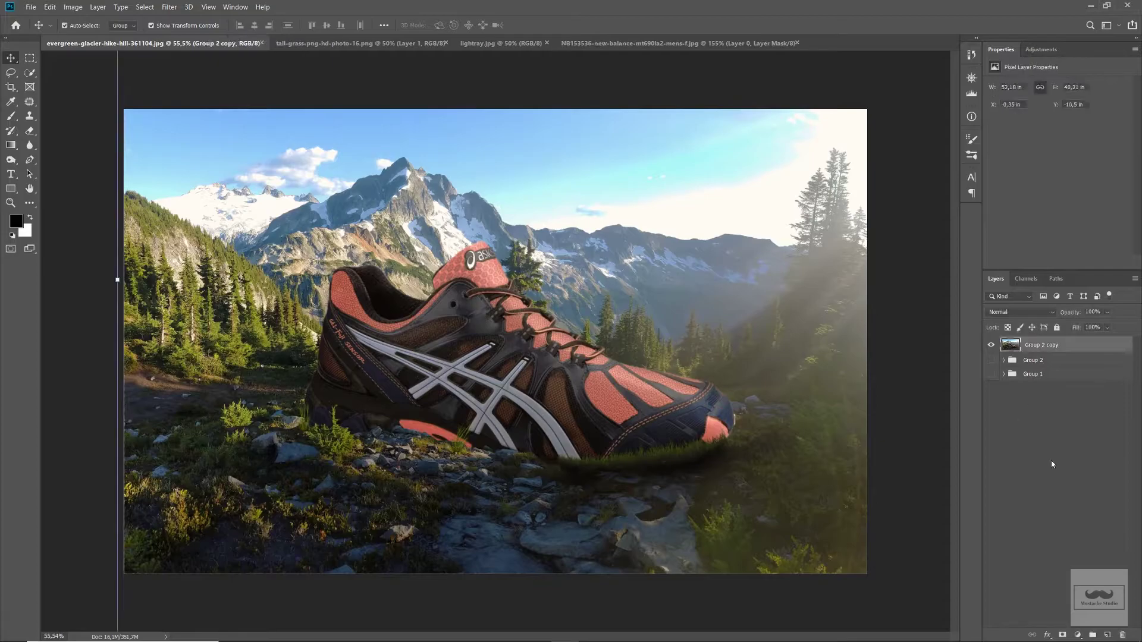
{"action": "left_click", "coordinate": [169, 7]}
{"action": "left_click", "coordinate": [333, 229]}
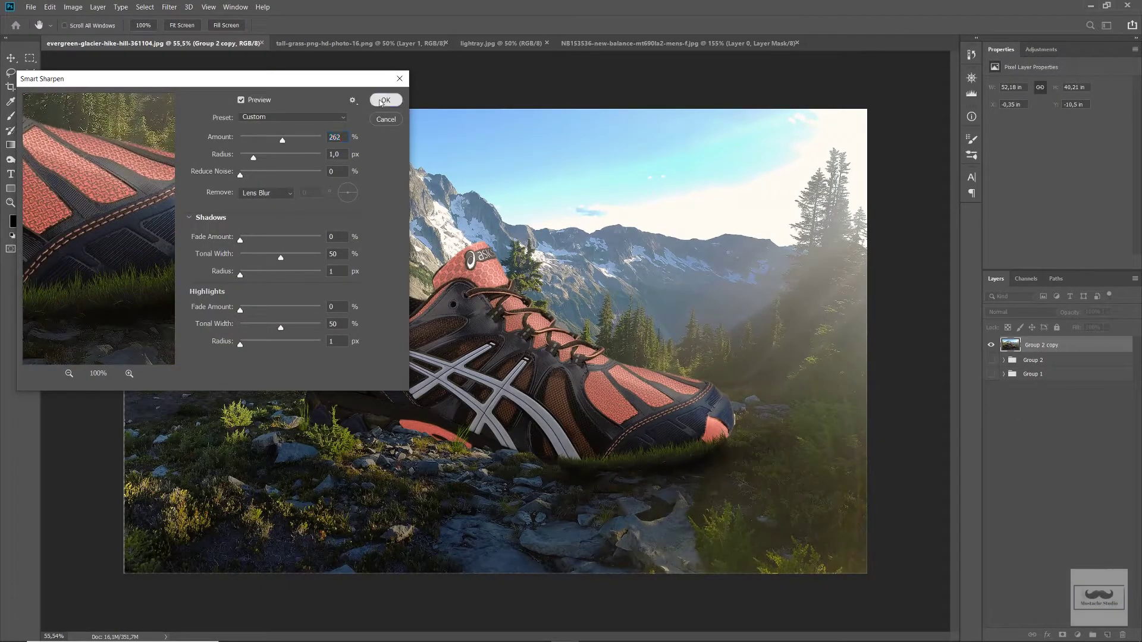
{"action": "left_click", "coordinate": [385, 100]}
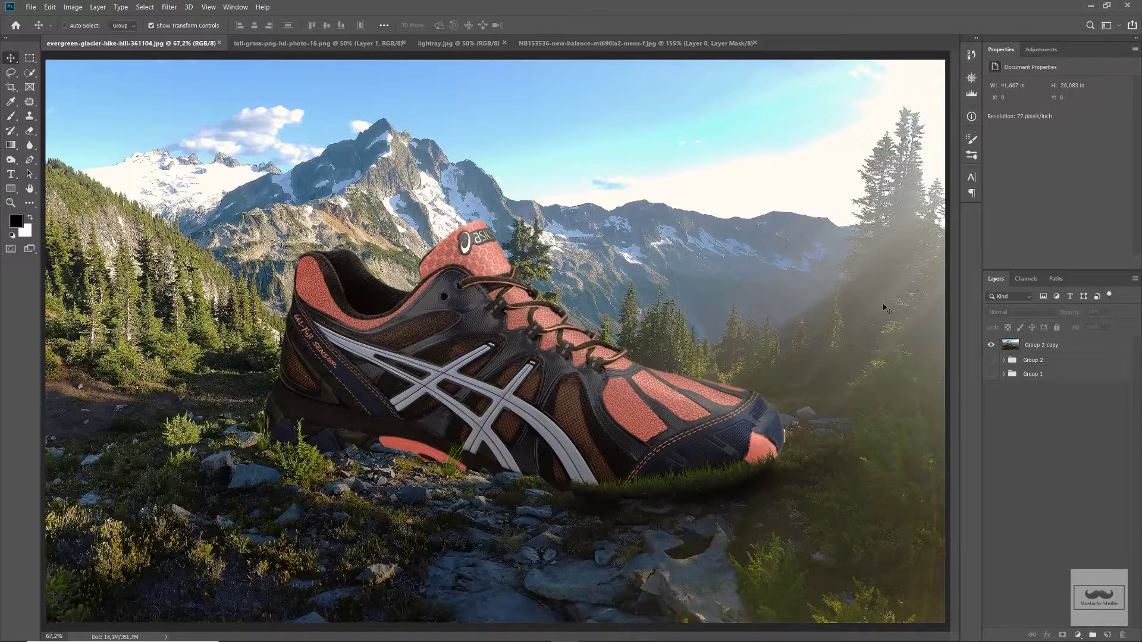
{"action": "left_click", "coordinate": [169, 6]}
{"action": "mouse_move", "coordinate": [288, 144]}
{"action": "left_click", "coordinate": [333, 229]}
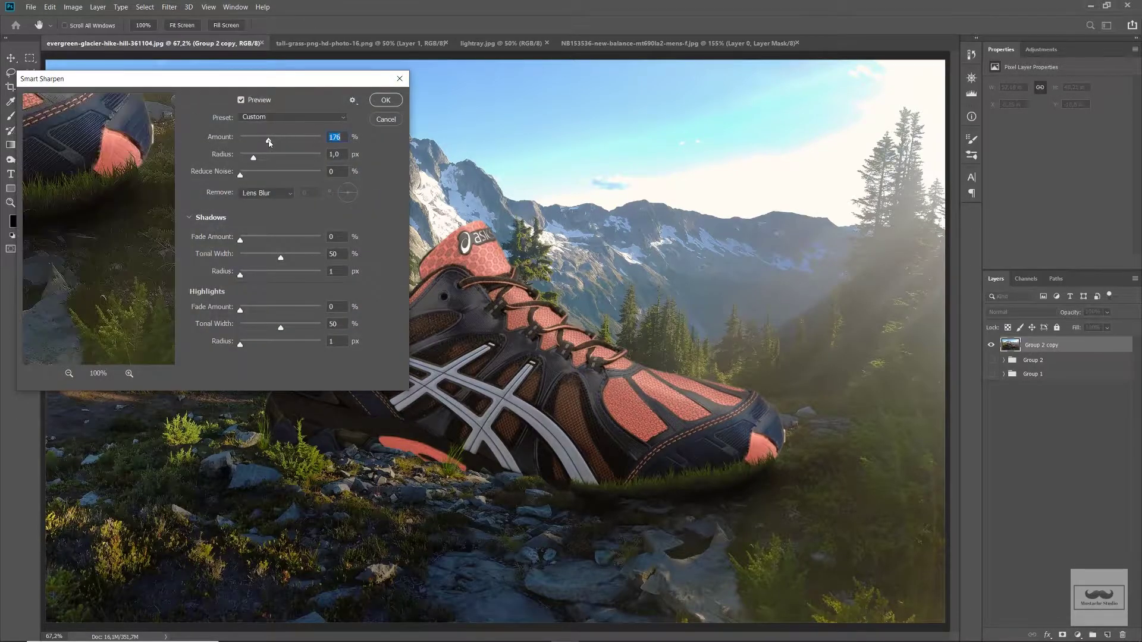
{"action": "left_click_drag", "start_coordinate": [275, 141], "coordinate": [273, 143]}
{"action": "left_click", "coordinate": [383, 100]}
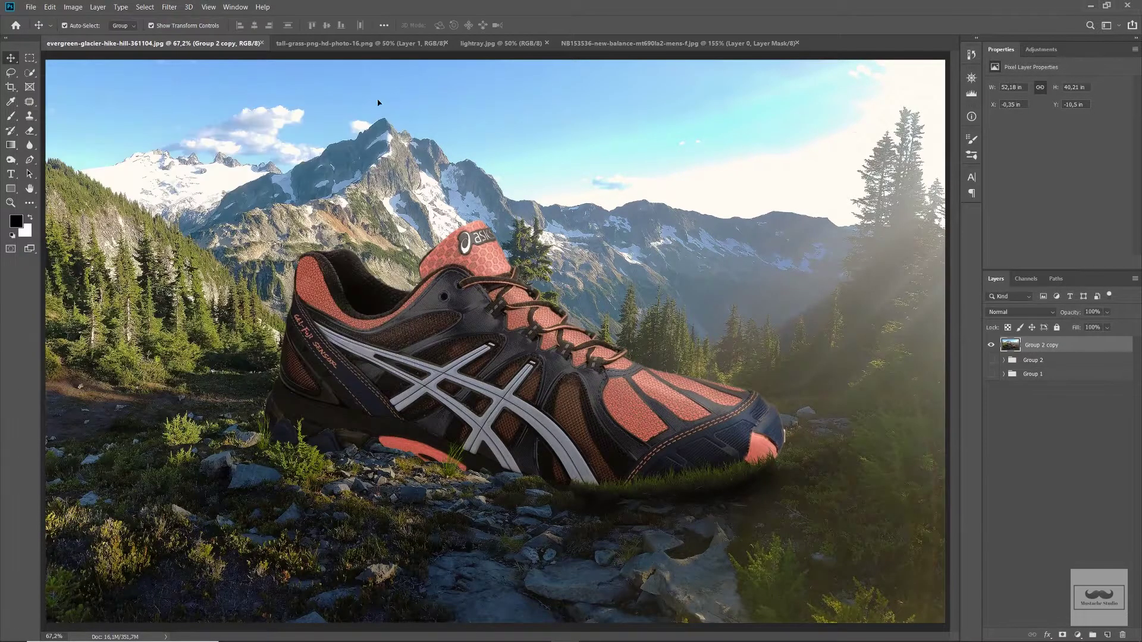
- Apply a wider 15 px Iris Blur reaching the right and bottom edges, then fit the image to the window
{"action": "left_click", "coordinate": [169, 7]}
{"action": "left_click", "coordinate": [321, 150]}
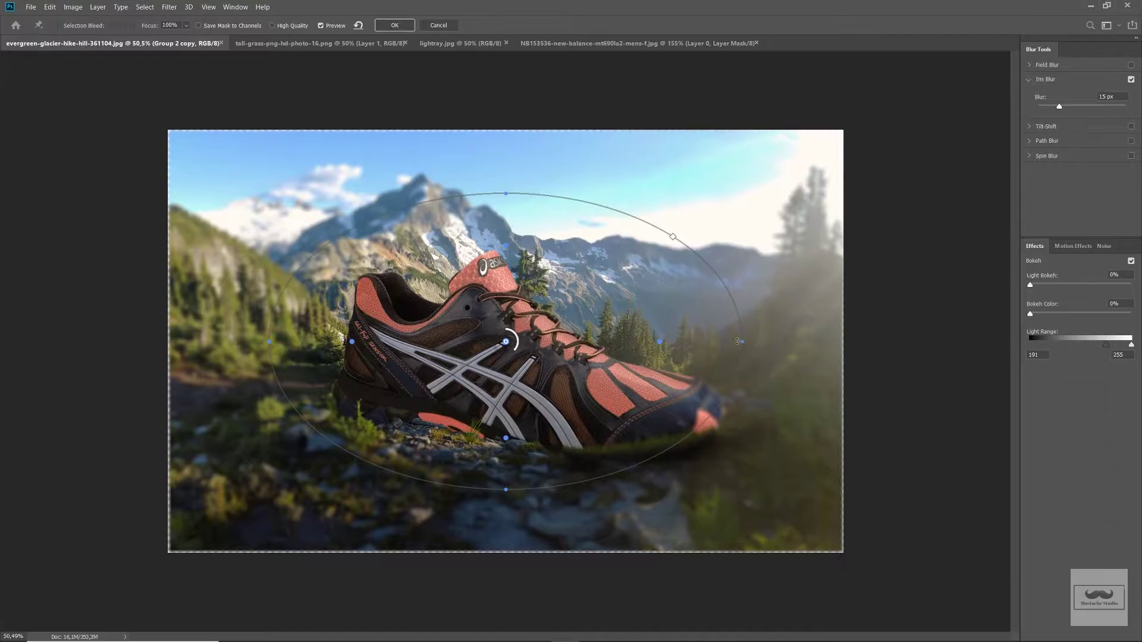
{"action": "left_click_drag", "start_coordinate": [737, 342], "coordinate": [883, 342]}
{"action": "left_click_drag", "start_coordinate": [506, 490], "coordinate": [505, 553]}
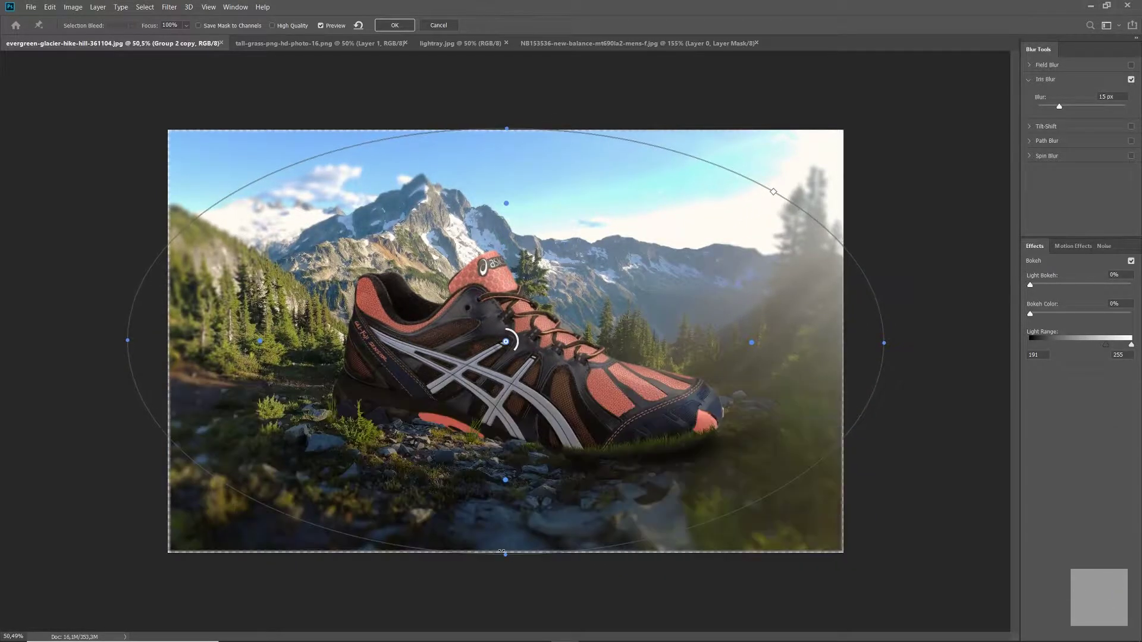
{"action": "left_click", "coordinate": [394, 25]}
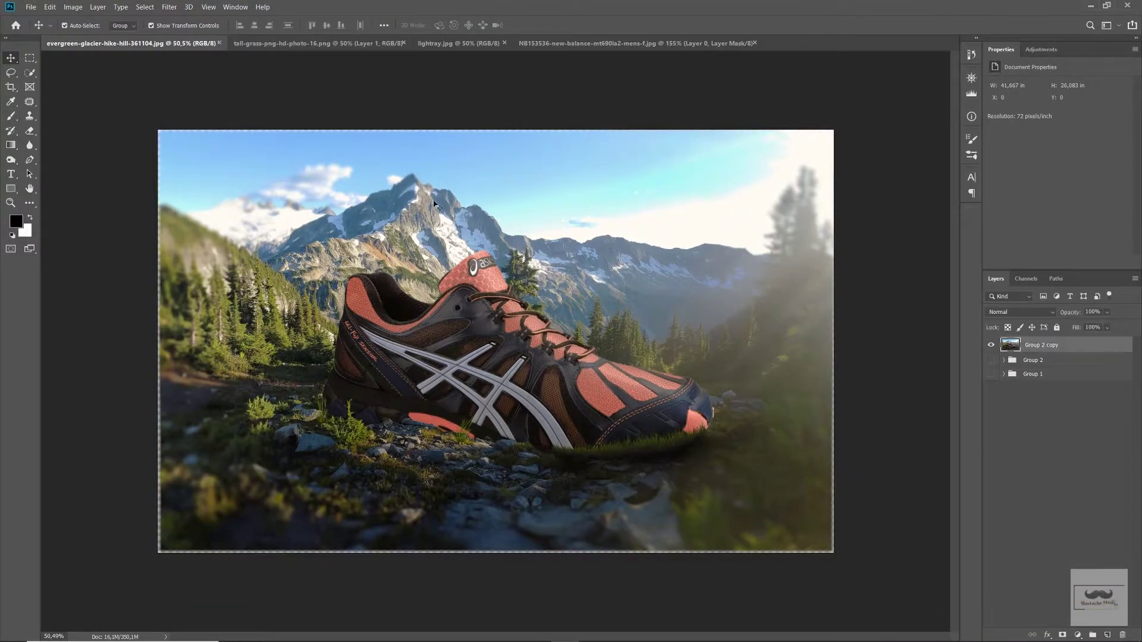
{"action": "key", "text": "ctrl+t"}
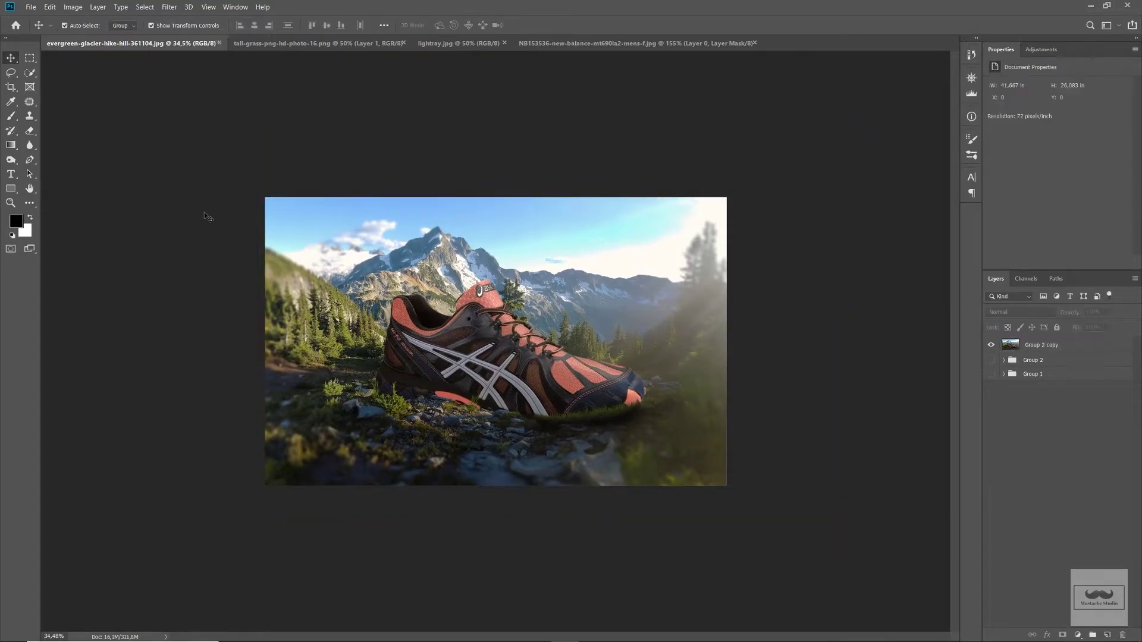
{"action": "key", "text": "Return"}
{"action": "key", "text": "ctrl+0"}
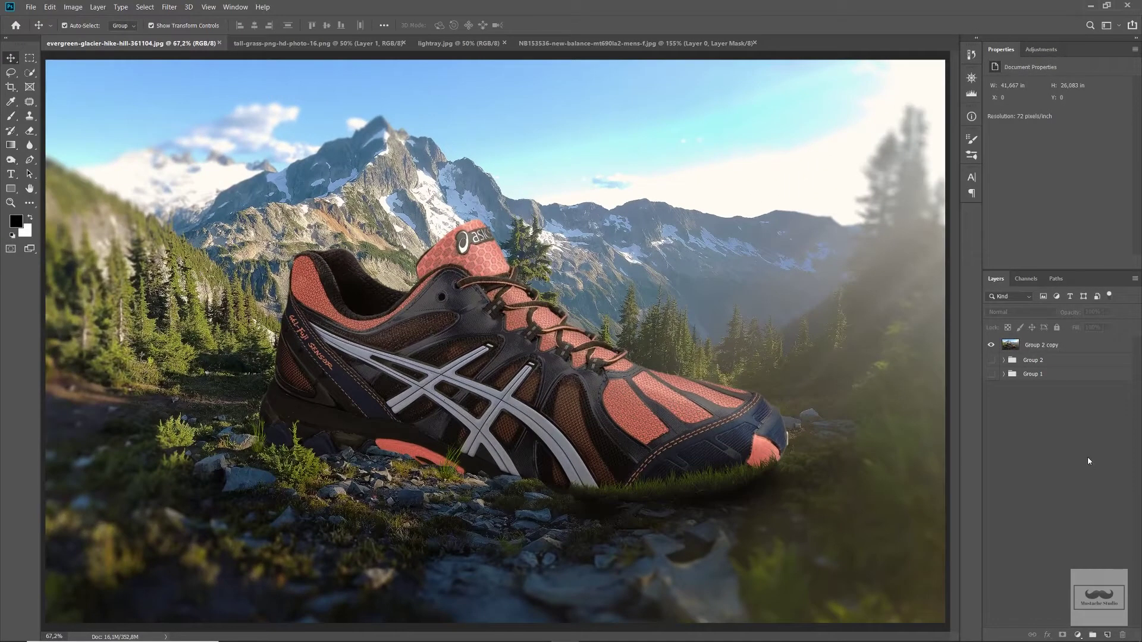